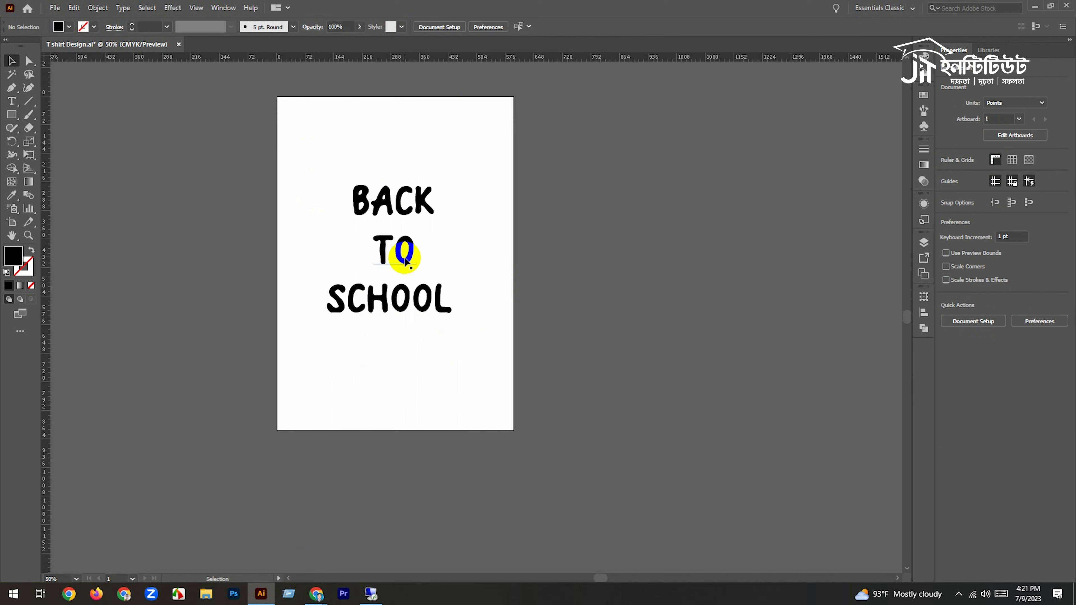
Enlarge the words BACK and SCHOOL and arrange them closely above and below TO on the artboard
{"action": "mouse_move", "coordinate": [440, 207]}
{"action": "left_mouse_down"}
{"action": "mouse_move", "coordinate": [472, 215]}
{"action": "mouse_move", "coordinate": [460, 214]}
{"action": "left_mouse_up"}
{"action": "left_click", "coordinate": [493, 287]}
{"action": "scroll", "coordinate": [411, 256], "scroll_direction": "up", "scroll_amount": 1}
{"action": "left_click_drag", "start_coordinate": [410, 256], "coordinate": [451, 267]}
{"action": "left_click_drag", "start_coordinate": [457, 350], "coordinate": [458, 331]}
{"action": "left_click_drag", "start_coordinate": [517, 313], "coordinate": [536, 329]}
{"action": "left_click", "coordinate": [576, 279]}
{"action": "left_click_drag", "start_coordinate": [555, 245], "coordinate": [555, 255]}
{"action": "key", "text": "ctrl+z"}
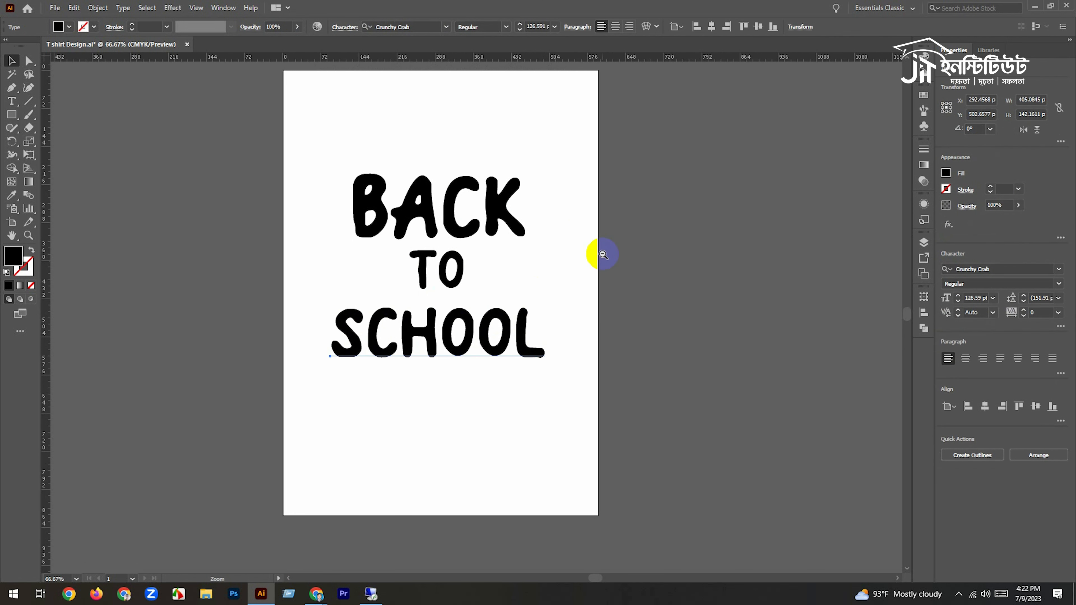
Scale the word BACK down slightly so it is narrower than SCHOOL
{"action": "left_click", "coordinate": [602, 254], "text": "alt"}
{"action": "left_click", "coordinate": [482, 288]}
{"action": "left_click_drag", "start_coordinate": [520, 288], "coordinate": [510, 292]}
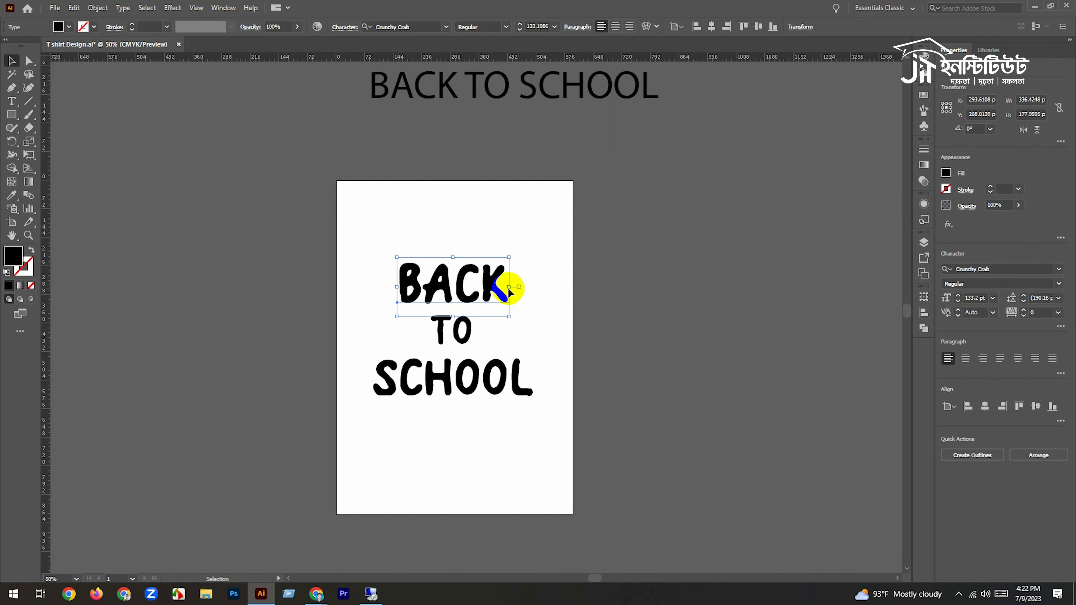
Duplicate the three stacked words onto the empty canvas beside the artboard and convert the artboard text to outlines
{"action": "left_click", "coordinate": [463, 269], "text": "shift"}
{"action": "left_click", "coordinate": [499, 406], "text": "shift"}
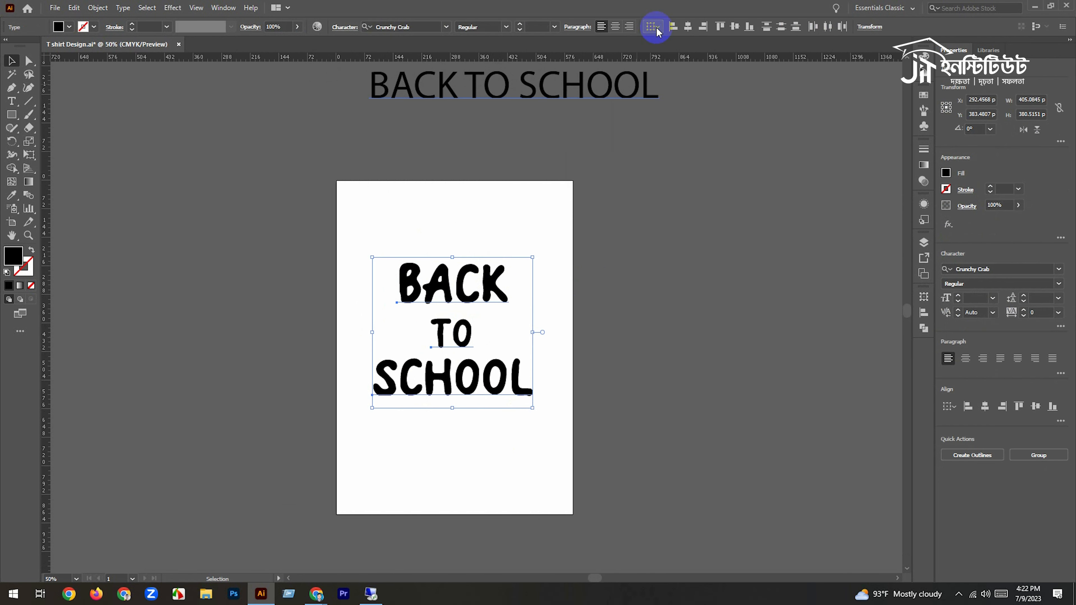
{"action": "left_click_drag", "start_coordinate": [464, 300], "coordinate": [757, 205]}
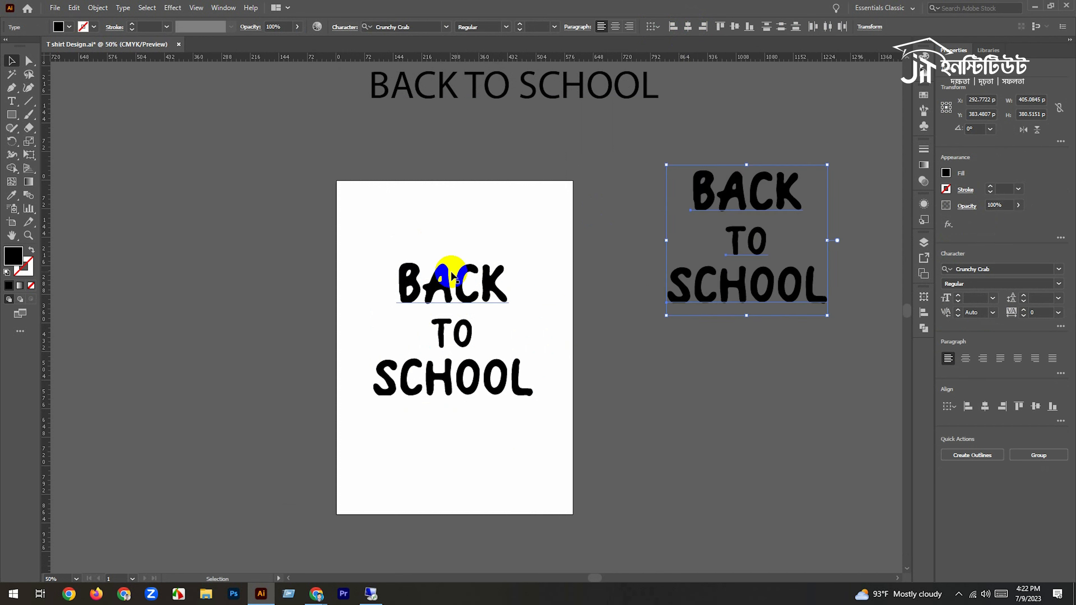
{"action": "key", "text": "ctrl+shift+o"}
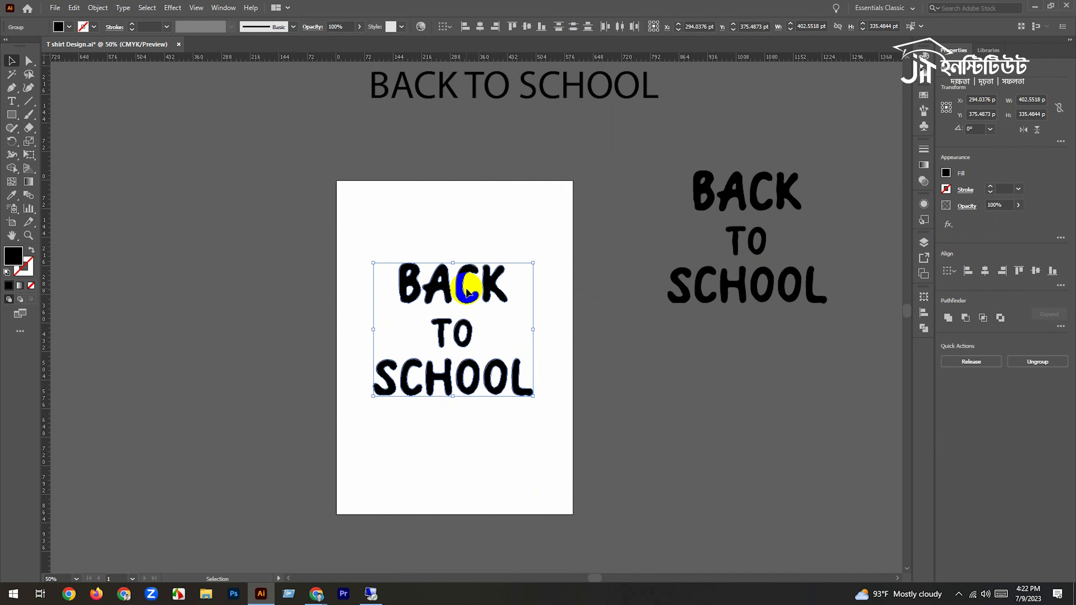
Move the outlined word TO straight up, closer to BACK
{"action": "left_click", "coordinate": [454, 292], "text": "ctrl"}
{"action": "left_click_drag", "start_coordinate": [520, 370], "coordinate": [469, 270]}
{"action": "left_click", "coordinate": [502, 292]}
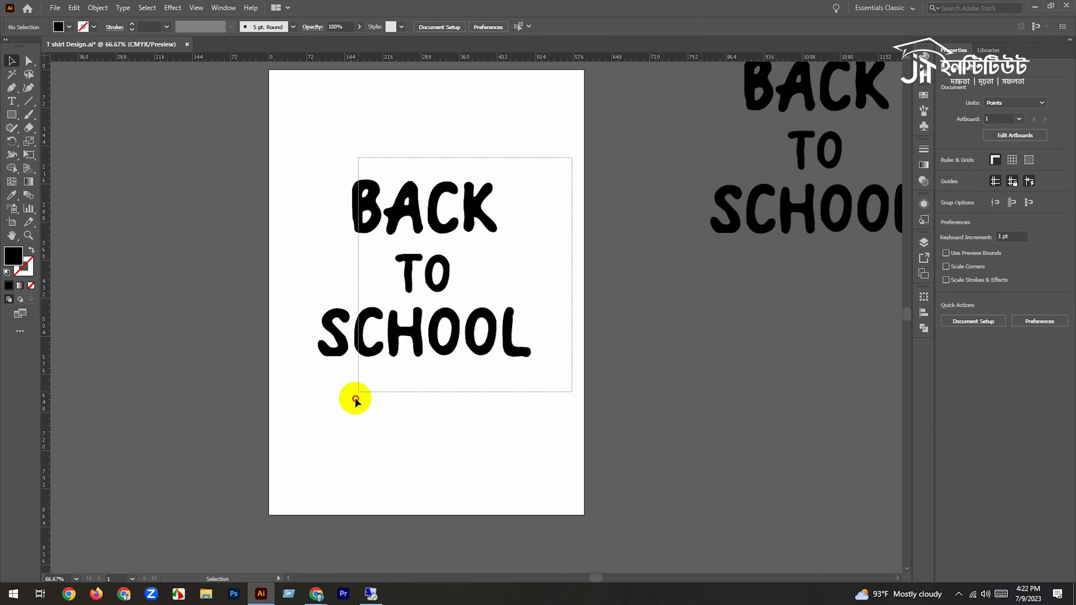
{"action": "left_click_drag", "start_coordinate": [355, 399], "coordinate": [355, 398]}
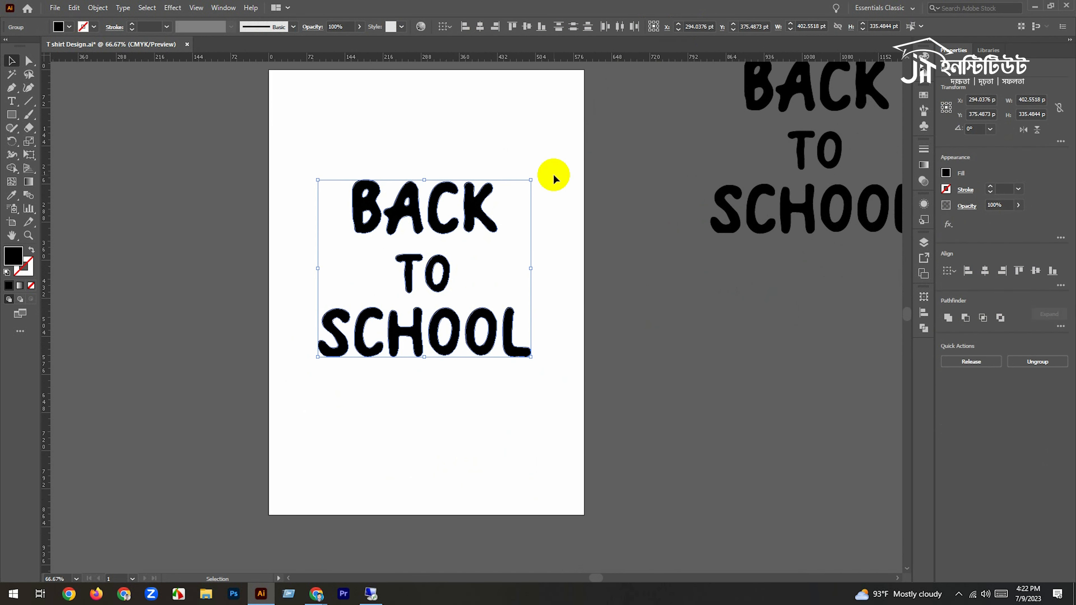
{"action": "left_click", "coordinate": [569, 297]}
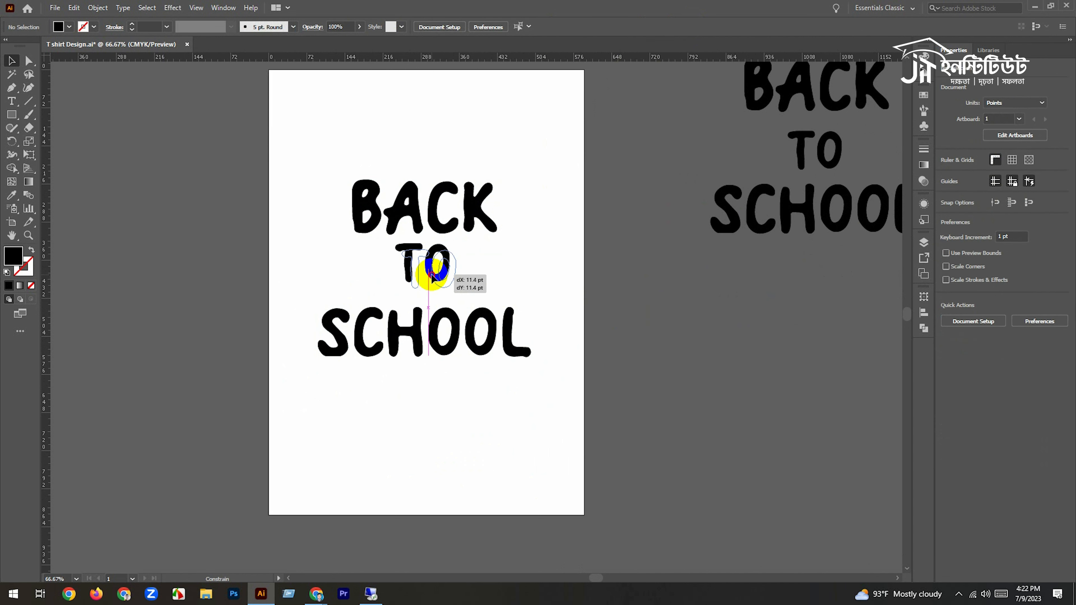
{"action": "left_click_drag", "start_coordinate": [429, 278], "coordinate": [429, 277]}
{"action": "left_click", "coordinate": [532, 273]}
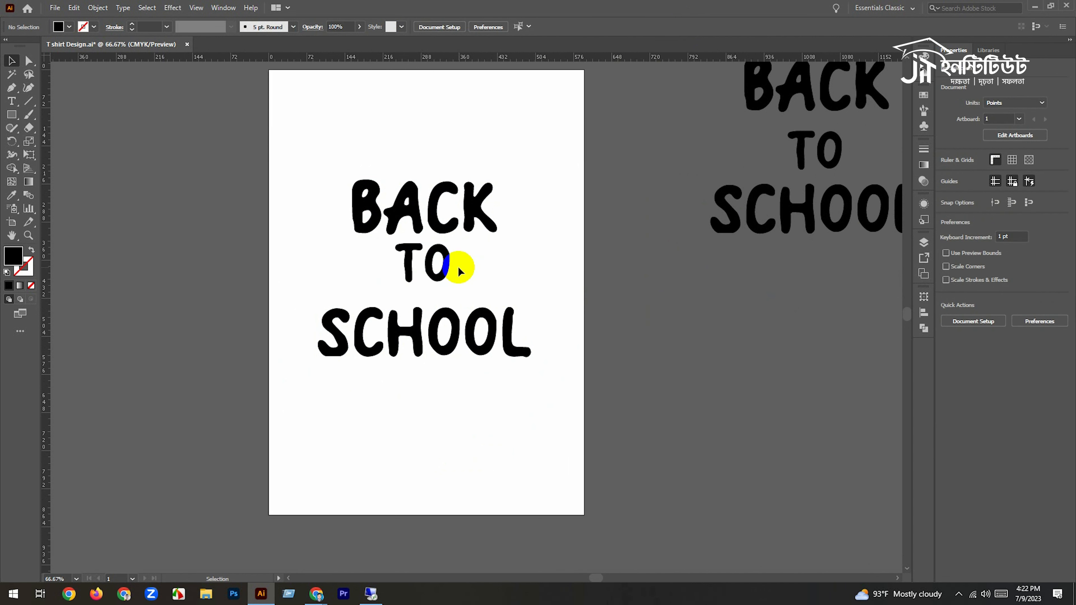
Nudge the outlined word TO down a few points between BACK and SCHOOL
{"action": "left_click", "coordinate": [446, 268]}
{"action": "key", "text": "Down"}
{"action": "key", "text": "Down"}
{"action": "key", "text": "Down"}
{"action": "key", "text": "Down"}
{"action": "key", "text": "Down"}
{"action": "key", "text": "Down"}
{"action": "key", "text": "Down"}
{"action": "key", "text": "Down"}
{"action": "key", "text": "Down"}
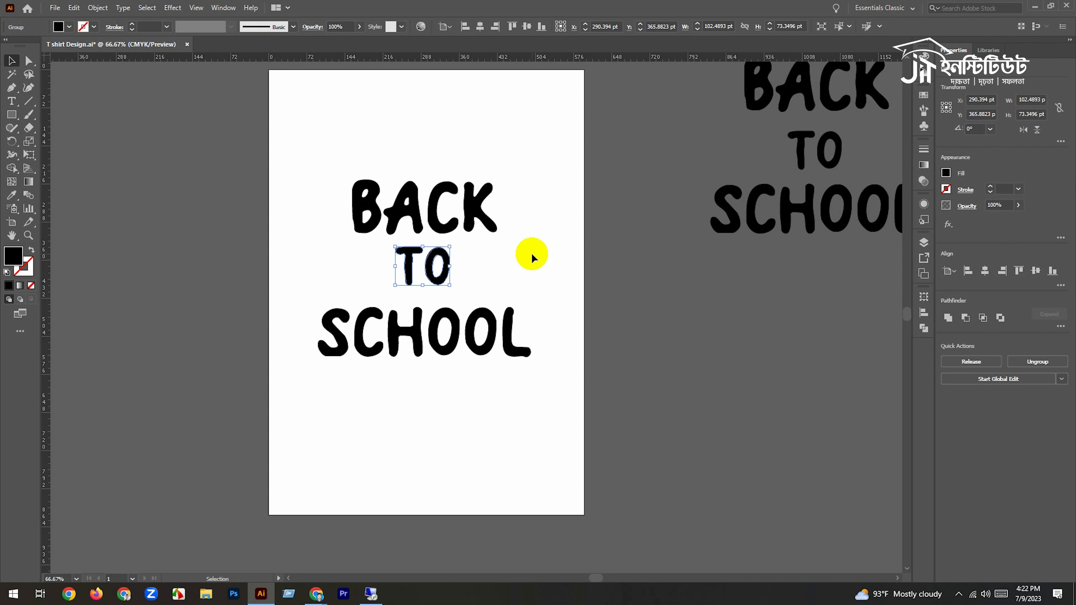
{"action": "left_click", "coordinate": [529, 255]}
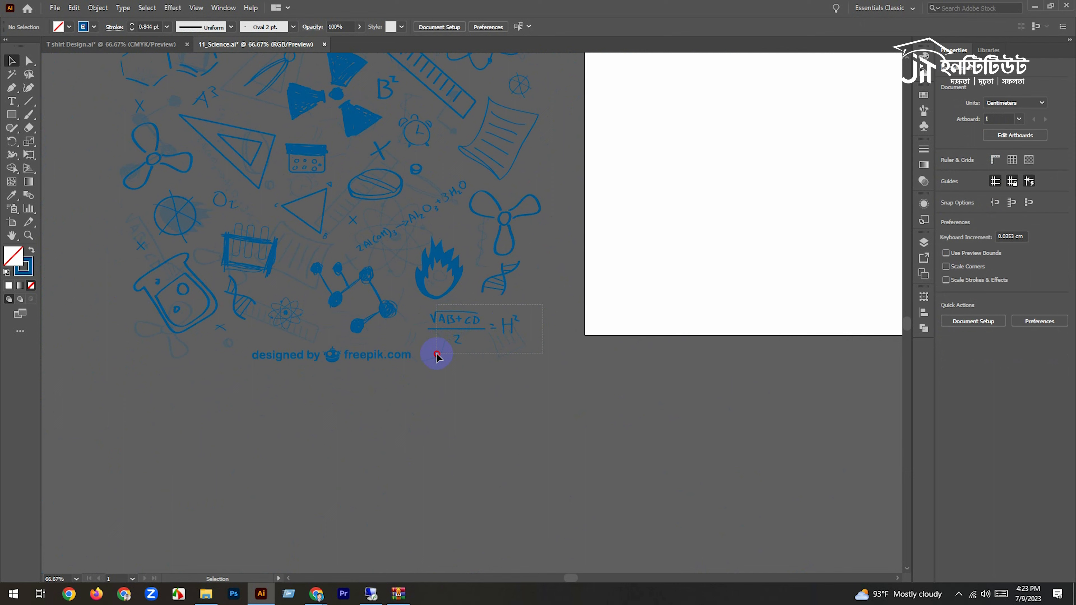
Copy the square-root formula drawing from 11_Science.ai into T shirt Design.ai beside TO and group its parts
{"action": "left_click_drag", "start_coordinate": [542, 304], "coordinate": [436, 355]}
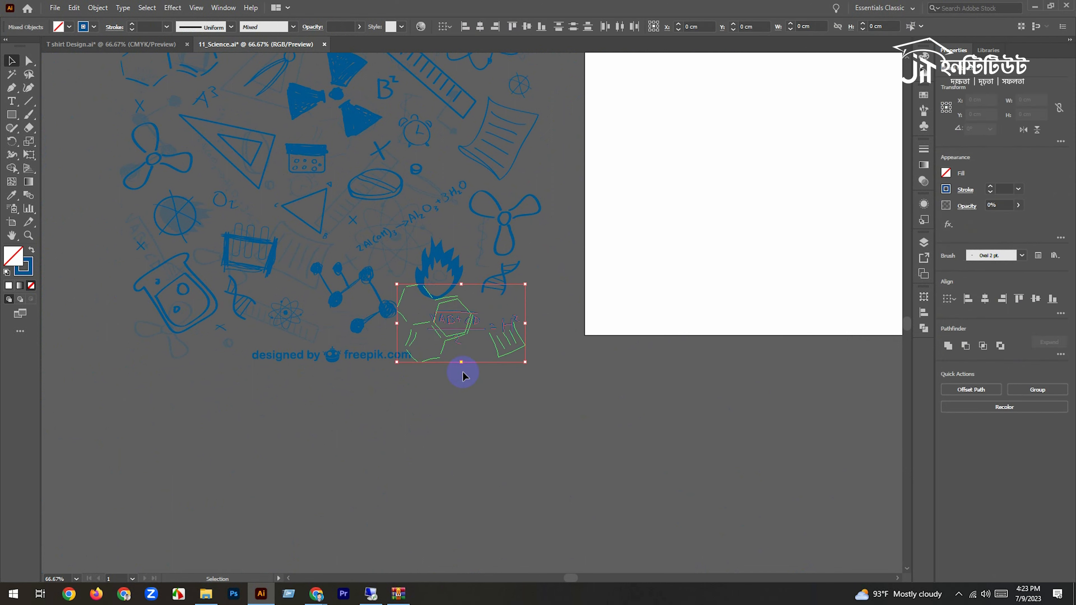
{"action": "left_click", "coordinate": [150, 44]}
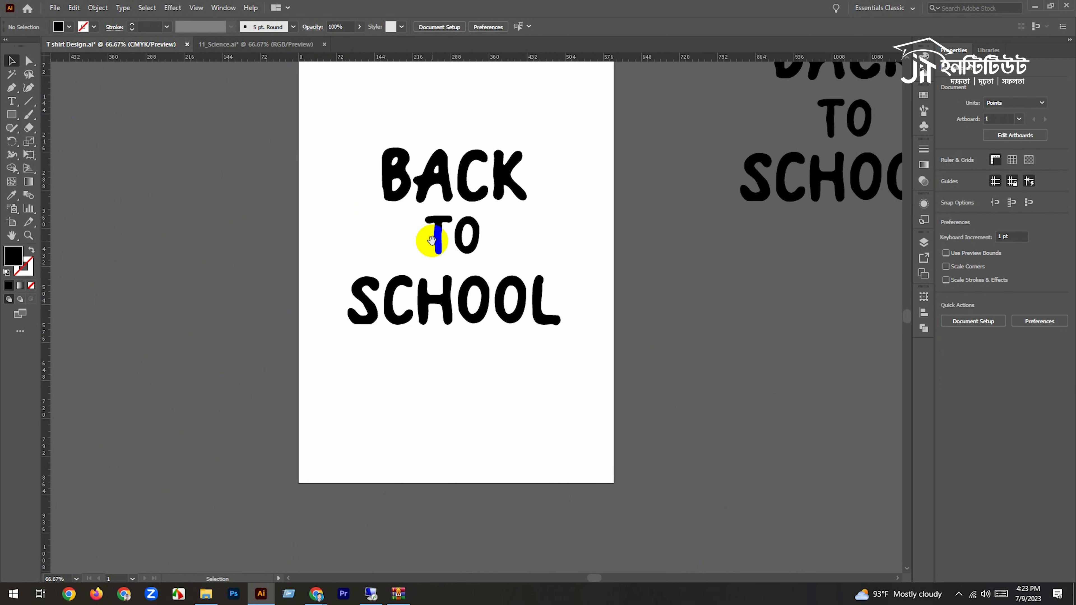
{"action": "scroll", "coordinate": [449, 339], "scroll_direction": "right", "scroll_amount": 3}
{"action": "key", "text": "ctrl+v"}
{"action": "mouse_move", "coordinate": [522, 326]}
{"action": "left_mouse_down"}
{"action": "mouse_move", "coordinate": [562, 252]}
{"action": "mouse_move", "coordinate": [535, 281]}
{"action": "left_mouse_up"}
{"action": "key", "text": "ctrl+g"}
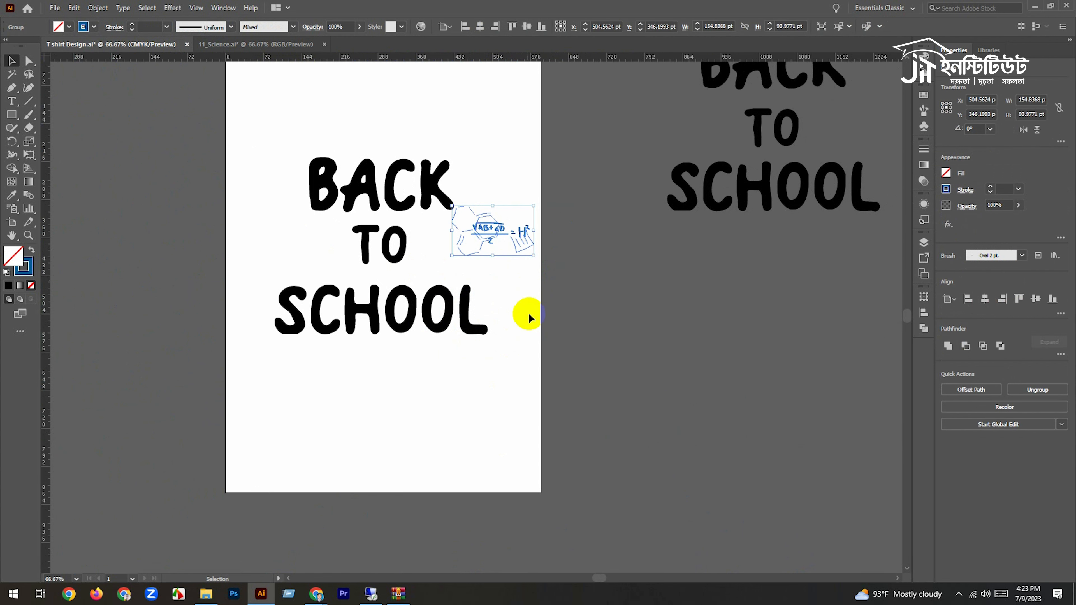
Set the stroke weight of the grouped formula drawing to 2 pt
{"action": "left_click", "coordinate": [529, 315]}
{"action": "left_click", "coordinate": [463, 269], "text": "ctrl"}
{"action": "left_click_drag", "start_coordinate": [518, 269], "coordinate": [525, 273]}
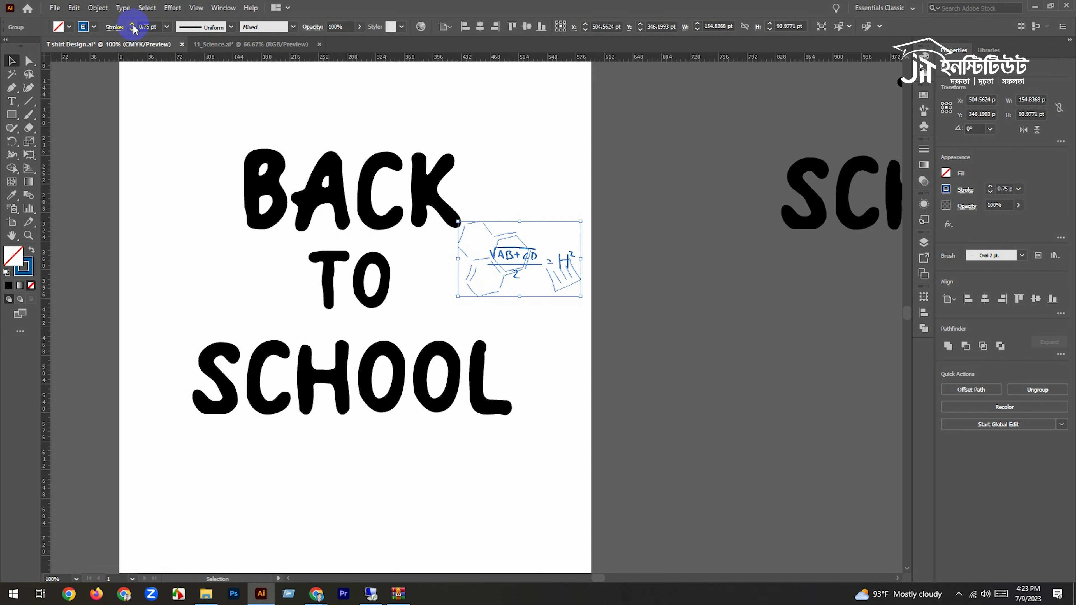
{"action": "left_click", "coordinate": [589, 183]}
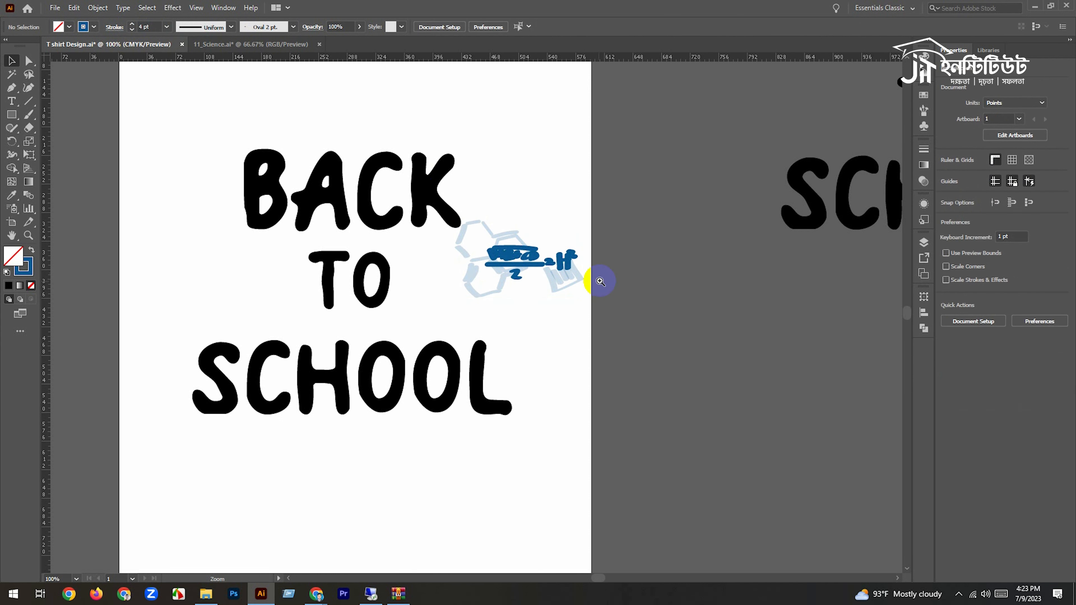
{"action": "left_click", "coordinate": [521, 305], "text": "ctrl"}
{"action": "left_click", "coordinate": [521, 306], "text": "ctrl"}
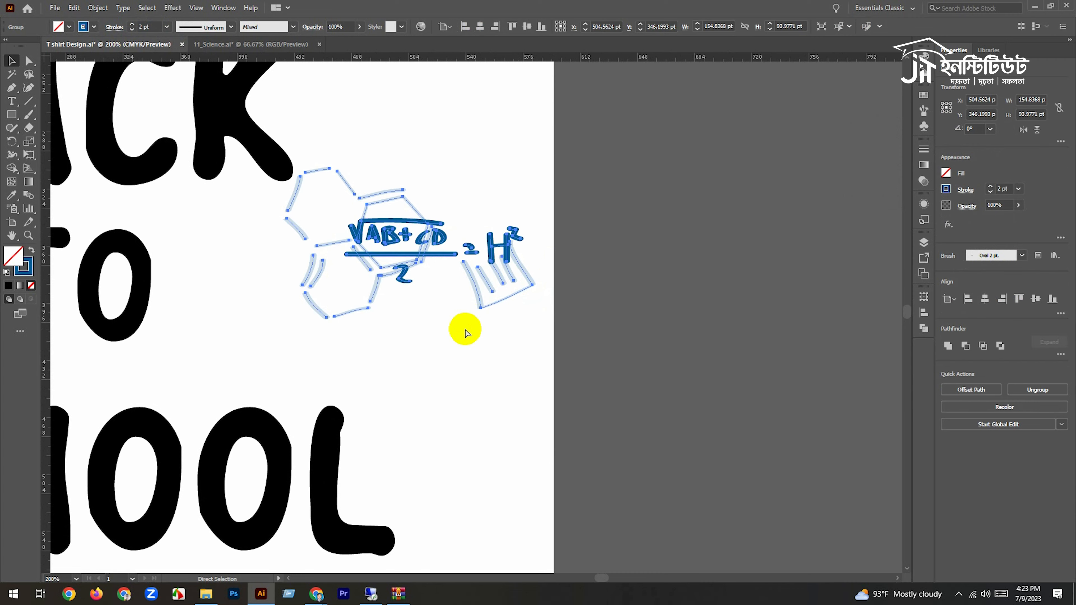
Move the formula group slightly down and left, clear of the K of BACK
{"action": "left_click_drag", "start_coordinate": [429, 341], "coordinate": [495, 369]}
{"action": "left_click", "coordinate": [419, 228]}
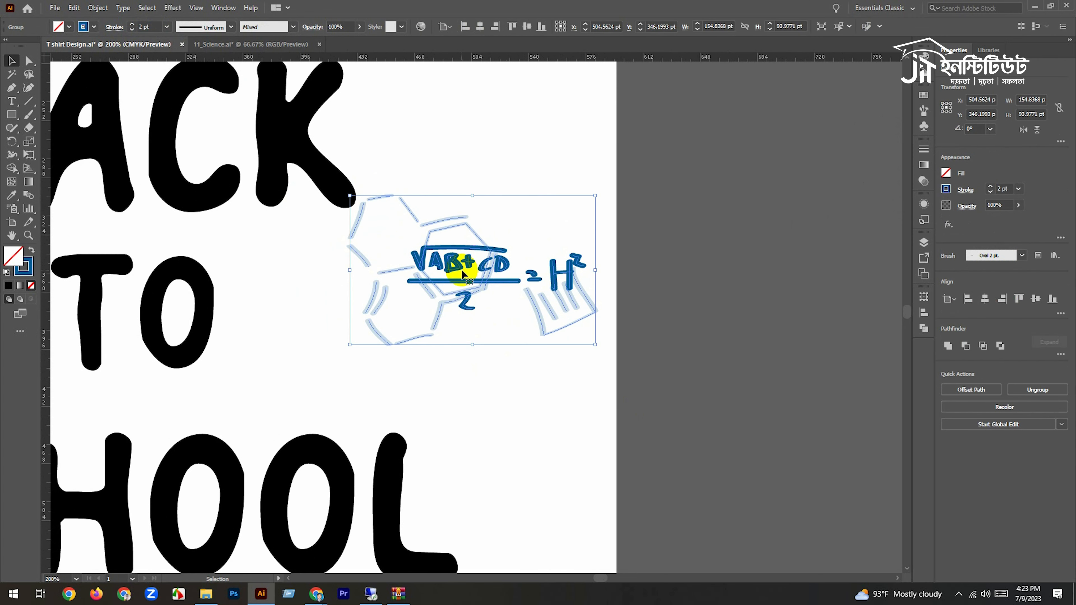
{"action": "mouse_move", "coordinate": [452, 267]}
{"action": "left_mouse_down"}
{"action": "mouse_move", "coordinate": [433, 292]}
{"action": "mouse_move", "coordinate": [445, 302]}
{"action": "left_mouse_up"}
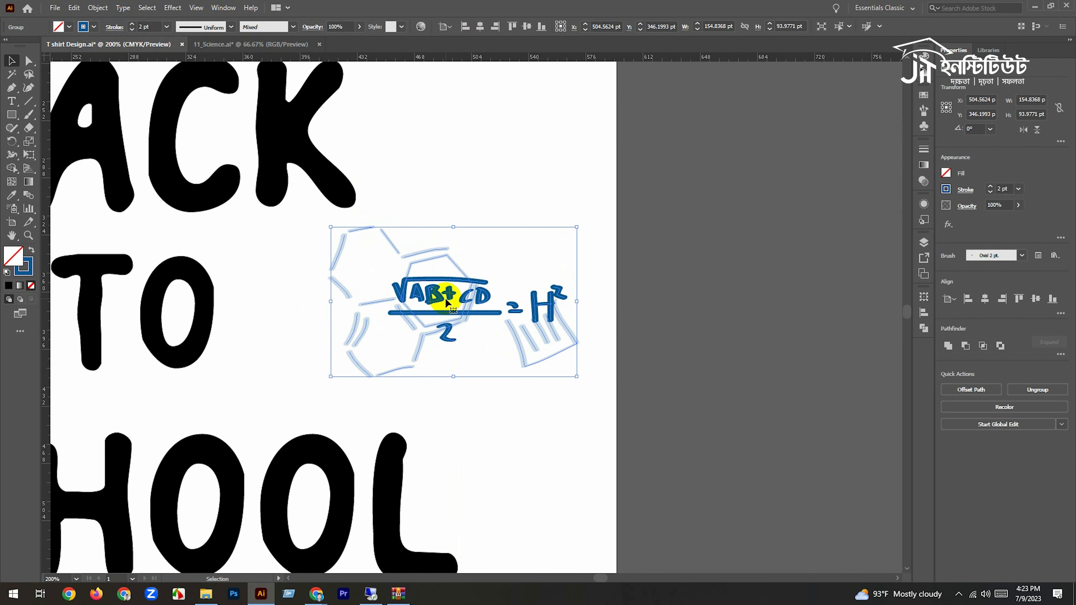
Expand the formula group's appearance and then its strokes into filled shapes
{"action": "left_click", "coordinate": [97, 8]}
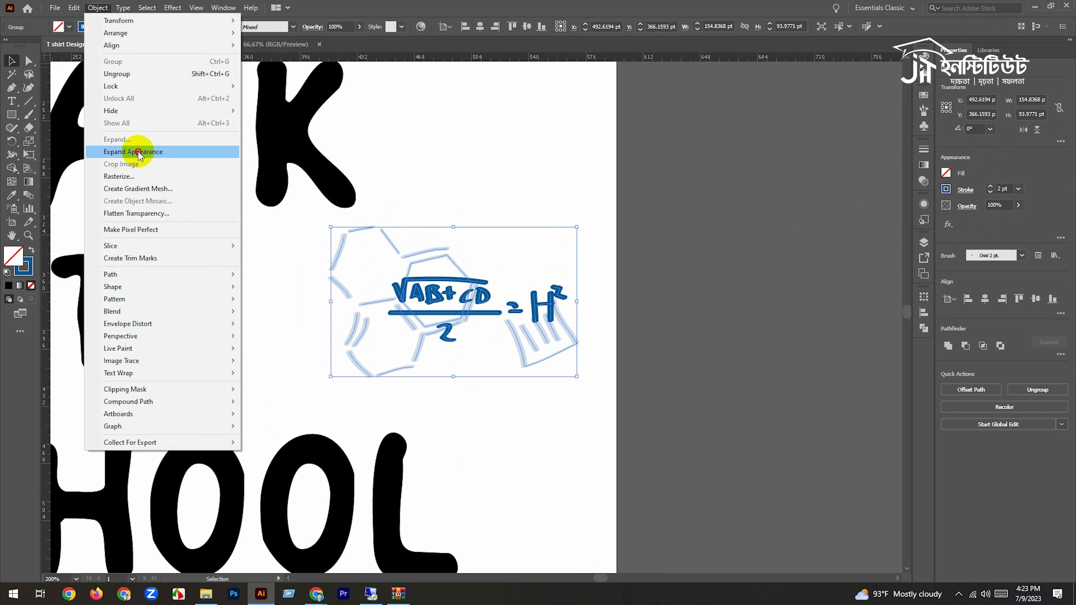
{"action": "left_click", "coordinate": [140, 149]}
{"action": "left_click", "coordinate": [97, 8]}
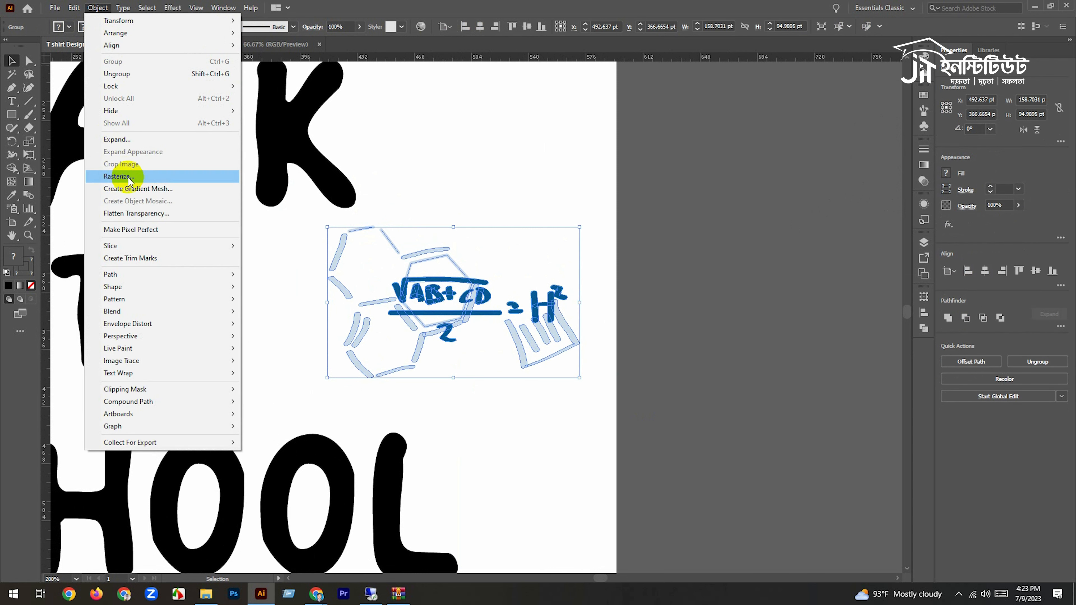
{"action": "left_click", "coordinate": [135, 138]}
{"action": "left_click", "coordinate": [705, 373]}
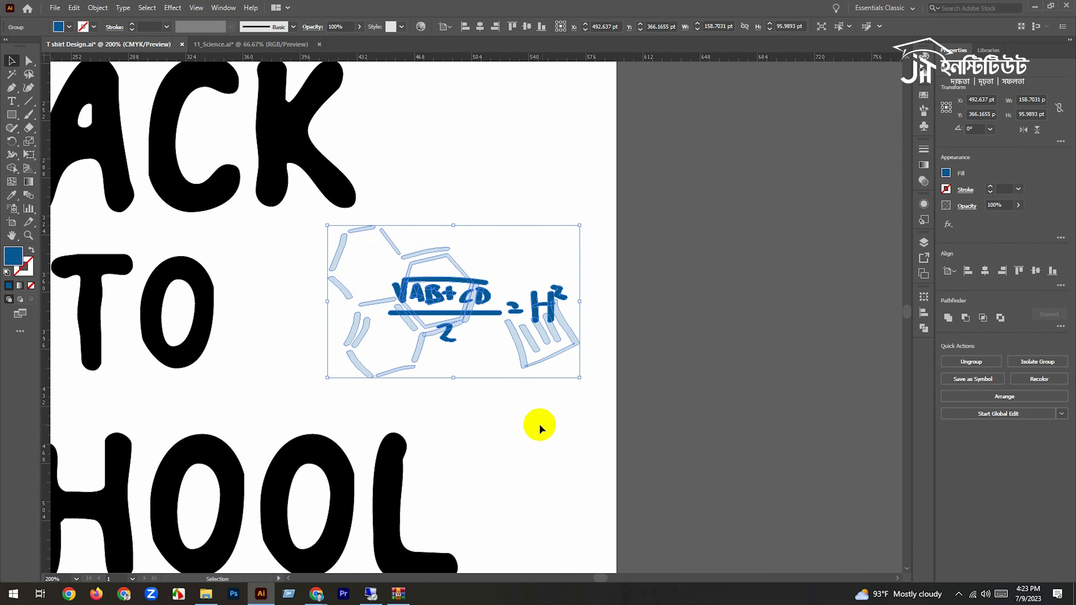
Reposition the formula group closer to the O of TO, between BACK and SCHOOL
{"action": "left_click", "coordinate": [521, 434]}
{"action": "left_click", "coordinate": [454, 382], "text": "ctrl+alt"}
{"action": "left_click", "coordinate": [458, 378], "text": "ctrl+alt"}
{"action": "left_click_drag", "start_coordinate": [493, 308], "coordinate": [520, 379]}
{"action": "left_click_drag", "start_coordinate": [514, 314], "coordinate": [493, 321]}
{"action": "left_click", "coordinate": [567, 435]}
{"action": "left_click", "coordinate": [503, 361], "text": "ctrl+alt"}
{"action": "left_click_drag", "start_coordinate": [439, 375], "coordinate": [487, 325]}
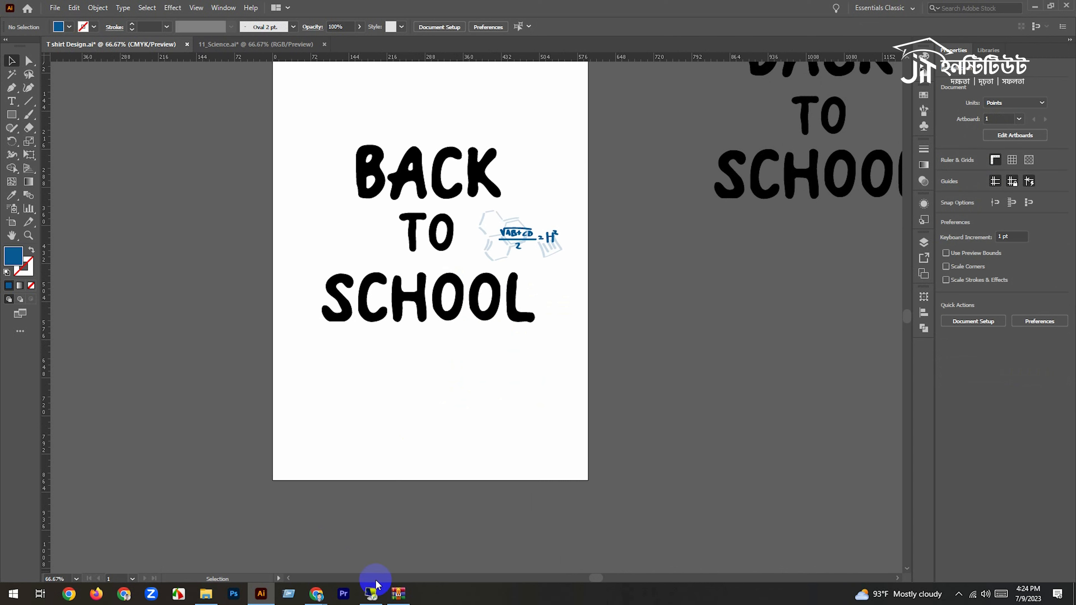
Copy the lined paper sheet drawing from 11_Science.ai and paste it into T shirt Design.ai beside the T of TO
{"action": "left_click", "coordinate": [243, 45]}
{"action": "left_click_drag", "start_coordinate": [523, 197], "coordinate": [533, 315]}
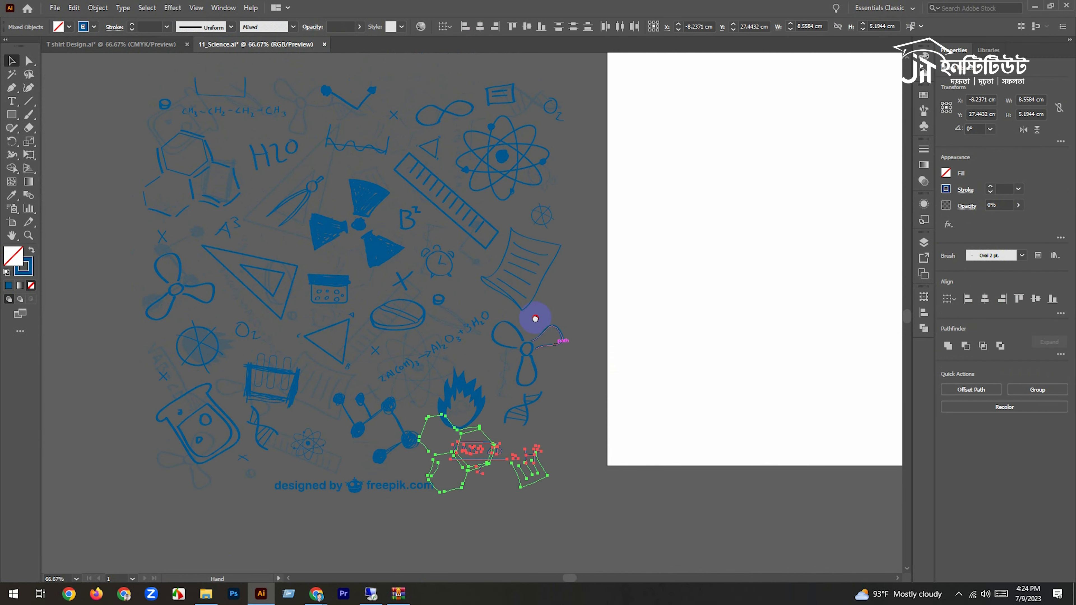
{"action": "left_click", "coordinate": [529, 304]}
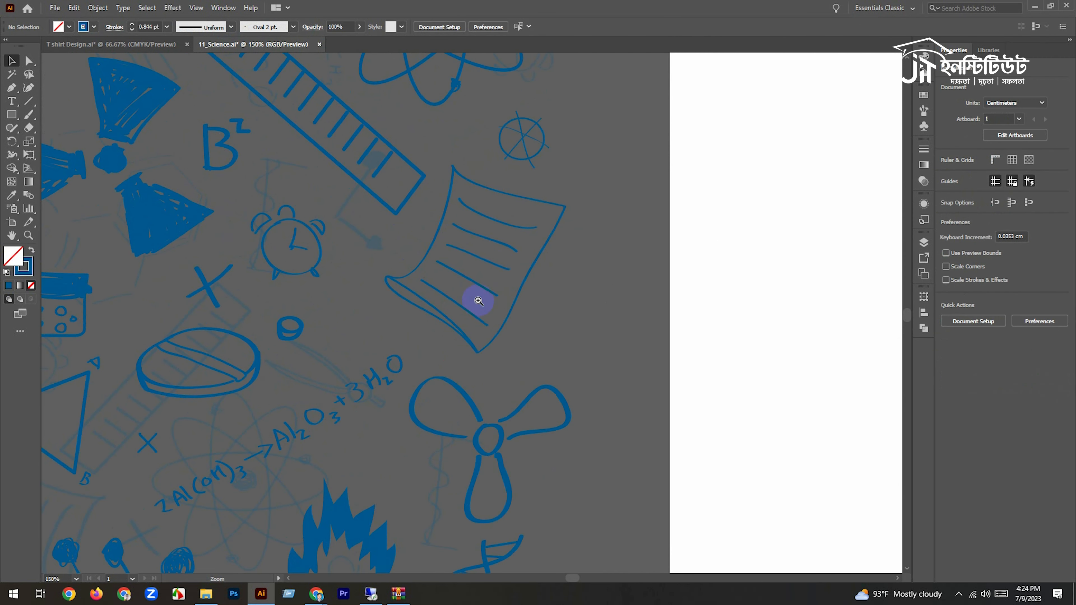
{"action": "left_click", "coordinate": [495, 266]}
{"action": "left_click_drag", "start_coordinate": [446, 326], "coordinate": [440, 316]}
{"action": "key", "text": "ctrl+c"}
{"action": "left_click", "coordinate": [127, 45]}
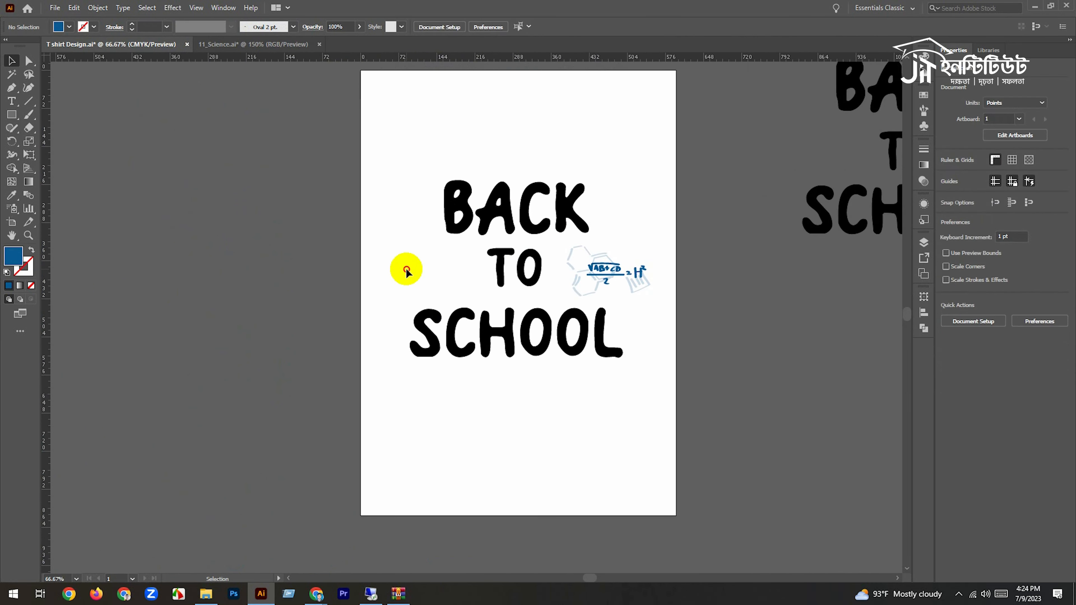
{"action": "key", "text": "ctrl+v"}
{"action": "left_click", "coordinate": [443, 272]}
{"action": "left_click_drag", "start_coordinate": [518, 329], "coordinate": [441, 271]}
Expand the appearance of the paper sheet's brush strokes
{"action": "left_click", "coordinate": [97, 7]}
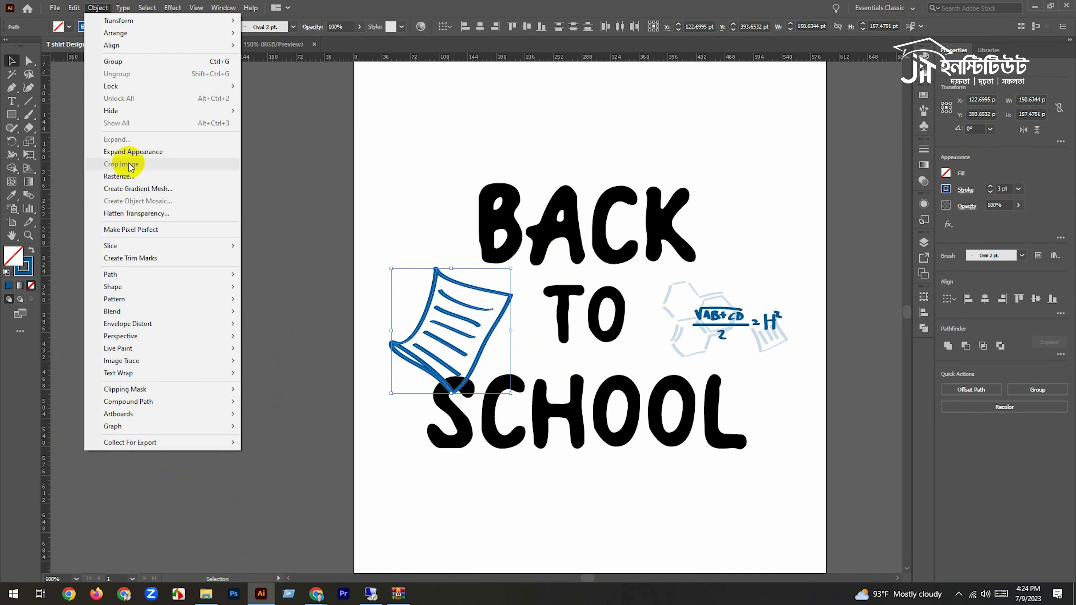
{"action": "left_click", "coordinate": [149, 149]}
{"action": "left_click", "coordinate": [452, 394]}
Scale down the paper sheet and the formula and place them close to TO, one on each side
{"action": "mouse_move", "coordinate": [505, 493]}
{"action": "left_mouse_down"}
{"action": "mouse_move", "coordinate": [512, 428]}
{"action": "mouse_move", "coordinate": [533, 396]}
{"action": "mouse_move", "coordinate": [607, 393]}
{"action": "left_mouse_up"}
{"action": "key", "text": "ctrl+1"}
{"action": "left_click", "coordinate": [616, 340]}
{"action": "left_click_drag", "start_coordinate": [683, 373], "coordinate": [585, 346]}
{"action": "left_click", "coordinate": [547, 377]}
{"action": "left_click_drag", "start_coordinate": [406, 339], "coordinate": [432, 346]}
{"action": "left_click", "coordinate": [279, 546]}
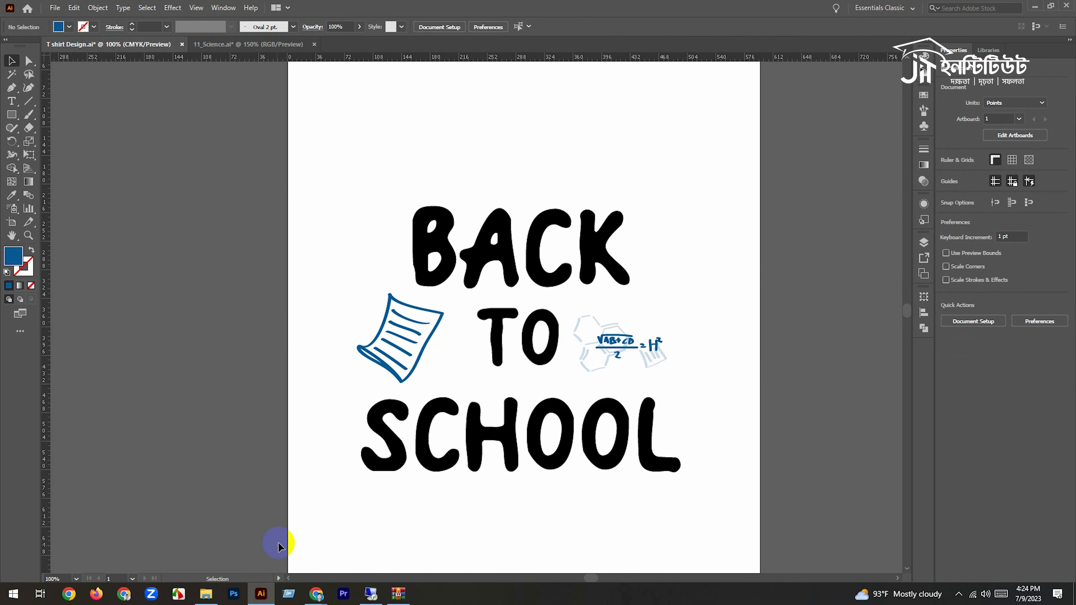
In 11_Science.ai, remove the faint wave lines overlapping the alarm clock and copy the clock drawing
{"action": "left_click", "coordinate": [248, 44]}
{"action": "left_click", "coordinate": [646, 358]}
{"action": "left_click", "coordinate": [299, 248]}
{"action": "left_click_drag", "start_coordinate": [297, 251], "coordinate": [690, 387]}
{"action": "left_click", "coordinate": [422, 154]}
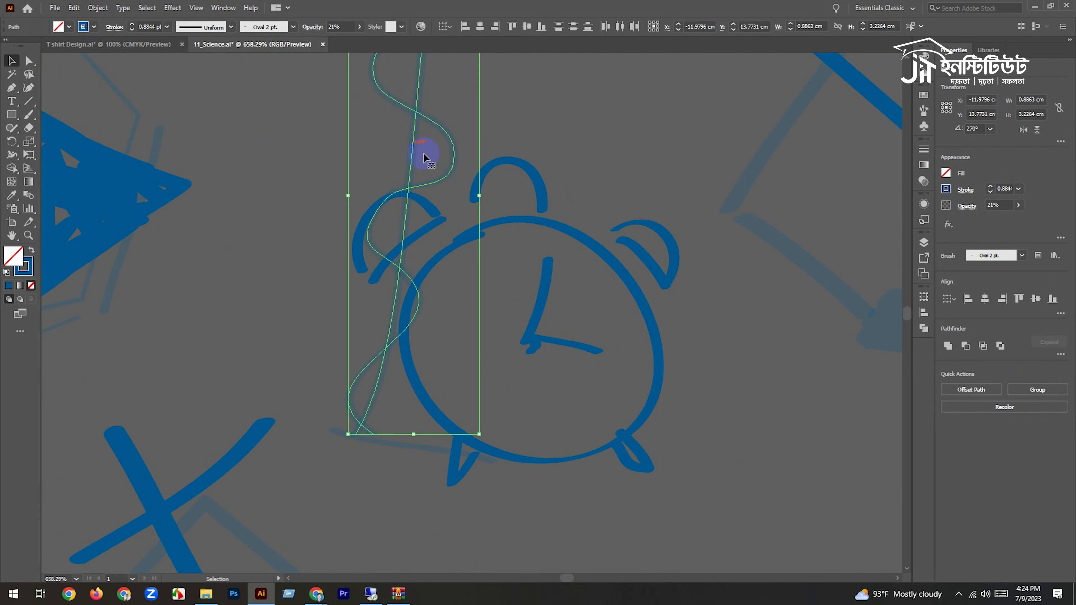
{"action": "left_click", "coordinate": [613, 391]}
{"action": "left_click_drag", "start_coordinate": [401, 440], "coordinate": [670, 457]}
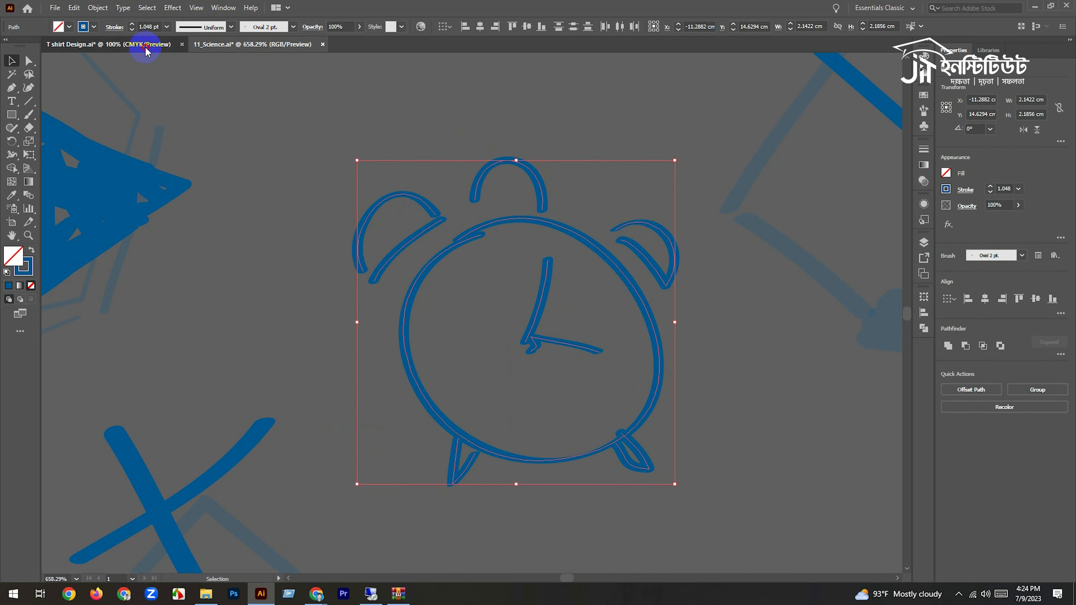
Paste the alarm clock into T shirt Design.ai and place it near the end of BACK
{"action": "left_click", "coordinate": [145, 44]}
{"action": "key", "text": "ctrl+v"}
{"action": "left_click_drag", "start_coordinate": [470, 314], "coordinate": [517, 223]}
Expand the alarm clock's appearance and group its parts beside the K of BACK
{"action": "left_click", "coordinate": [98, 7]}
{"action": "left_click", "coordinate": [131, 152]}
{"action": "key", "text": "ctrl+g"}
{"action": "left_click_drag", "start_coordinate": [496, 246], "coordinate": [508, 304]}
{"action": "left_click", "coordinate": [445, 360]}
Duplicate the paper sheet and place the copy below the L of SCHOOL
{"action": "scroll", "coordinate": [463, 306], "scroll_direction": "down", "scroll_amount": 2}
{"action": "scroll", "coordinate": [482, 280], "scroll_direction": "up", "scroll_amount": 2}
{"action": "left_click_drag", "start_coordinate": [380, 352], "coordinate": [328, 225]}
{"action": "left_click_drag", "start_coordinate": [290, 235], "coordinate": [544, 414]}
{"action": "left_click_drag", "start_coordinate": [420, 256], "coordinate": [396, 283]}
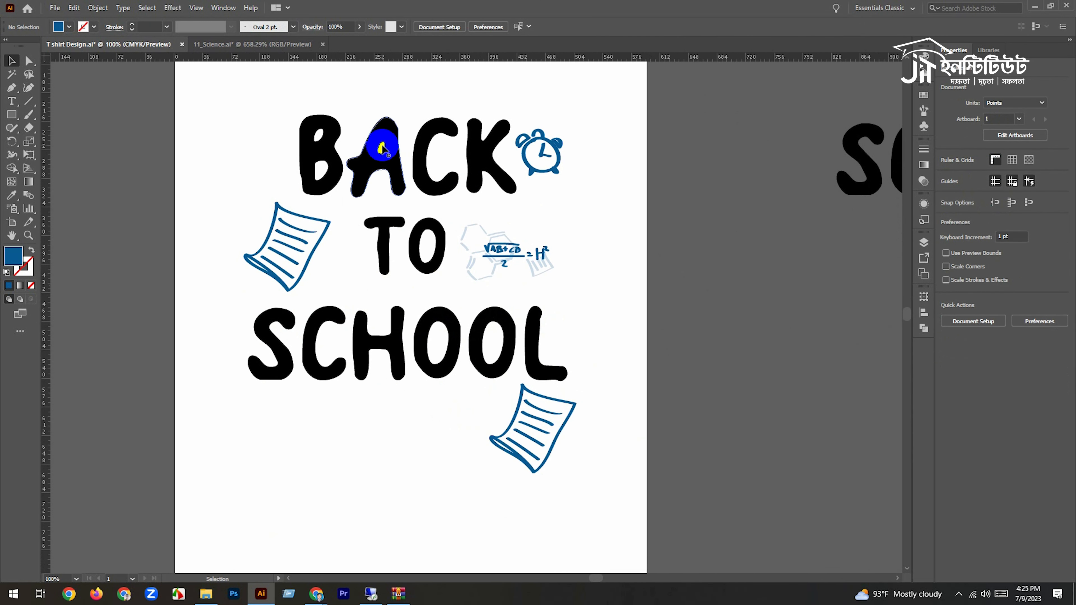
Duplicate the BACK lettering as a no-fill outline with a 1 pt black stroke, offset slightly up and right of the original
{"action": "left_click", "coordinate": [387, 159]}
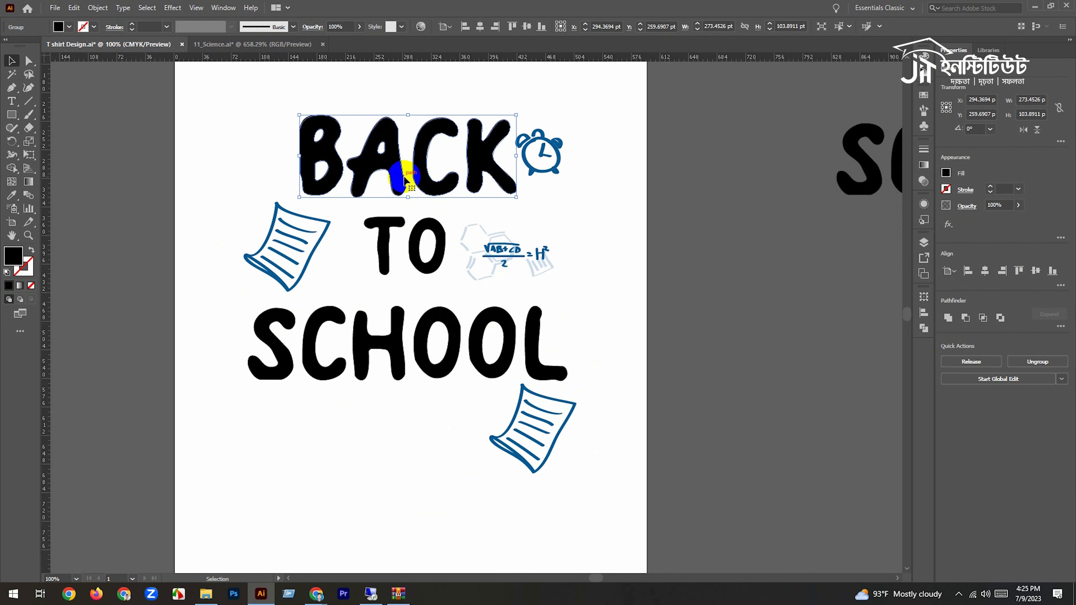
{"action": "key", "text": "ctrl+="}
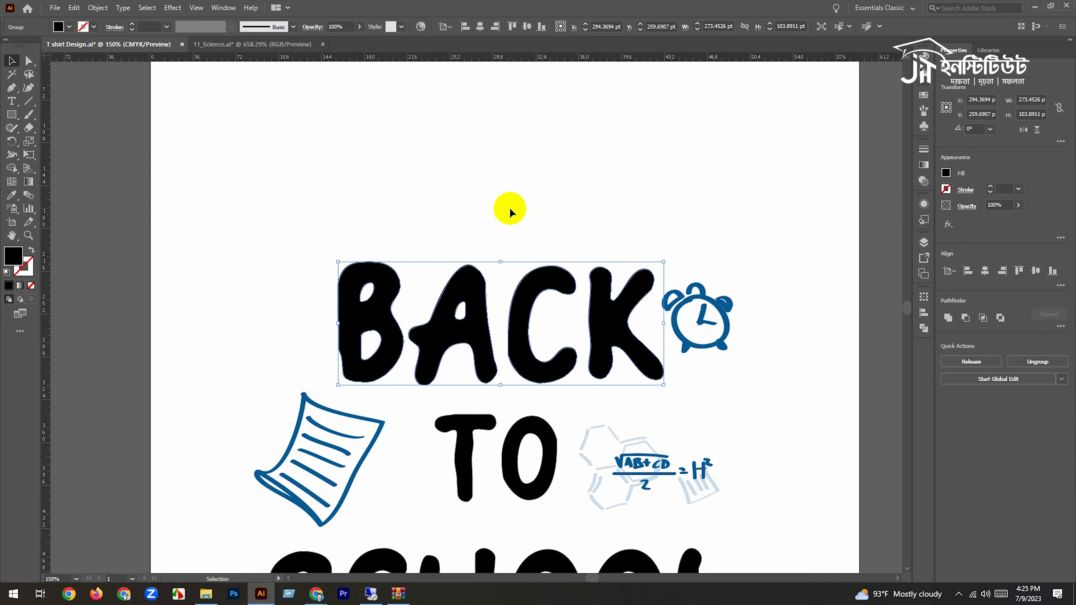
{"action": "left_click_drag", "start_coordinate": [506, 231], "coordinate": [464, 203]}
{"action": "left_click_drag", "start_coordinate": [438, 312], "coordinate": [438, 312]}
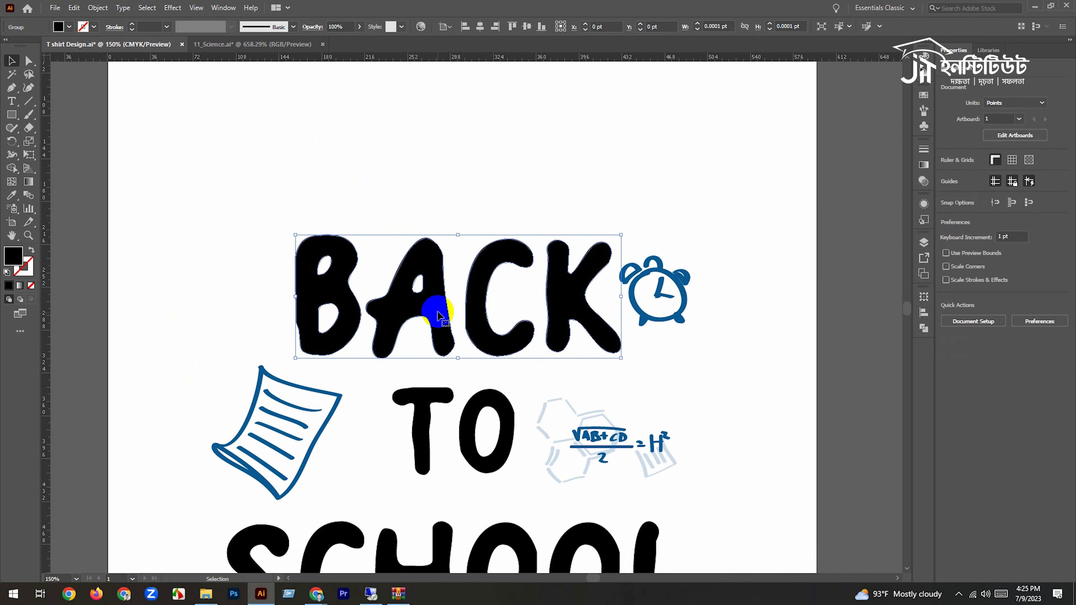
{"action": "key", "text": "v"}
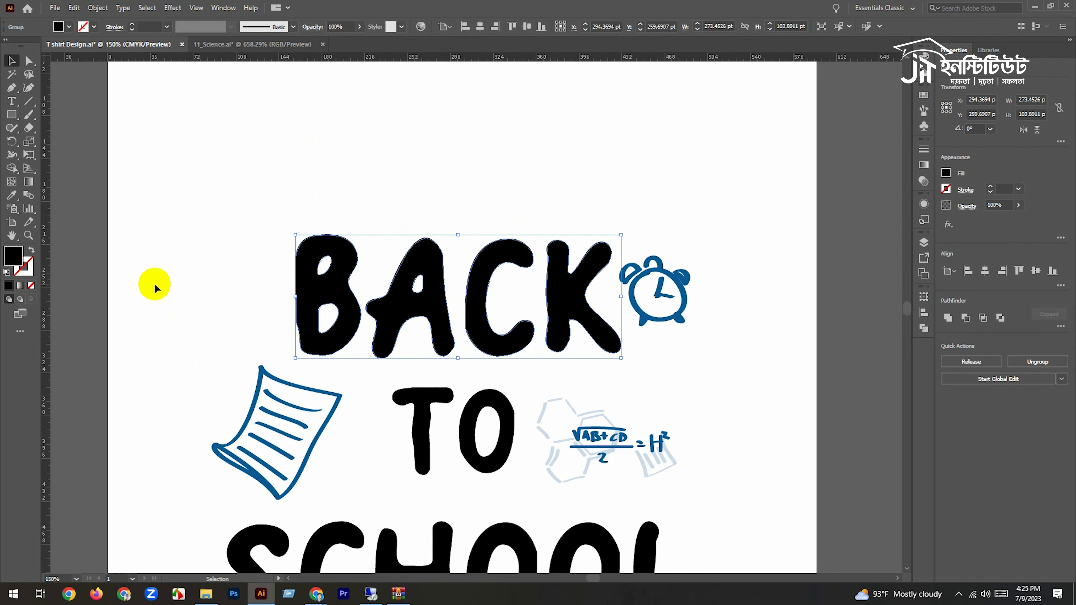
{"action": "left_click", "coordinate": [29, 250]}
{"action": "left_click", "coordinate": [384, 180]}
{"action": "left_click", "coordinate": [481, 290], "text": "ctrl"}
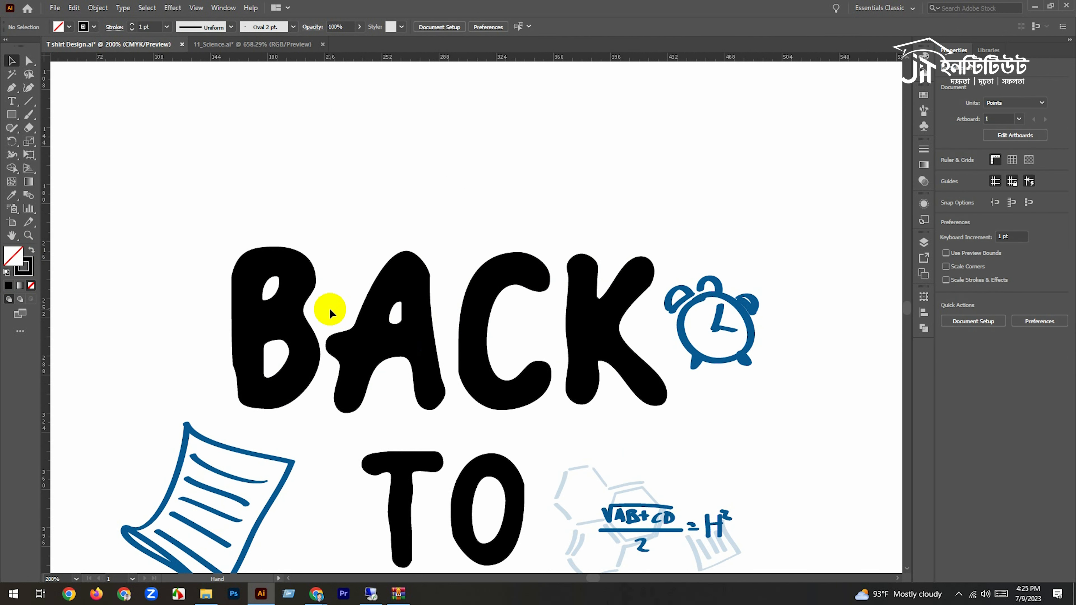
{"action": "left_click_drag", "start_coordinate": [314, 265], "coordinate": [319, 258]}
{"action": "left_click", "coordinate": [359, 193]}
{"action": "left_click", "coordinate": [395, 327], "text": "ctrl"}
{"action": "left_click_drag", "start_coordinate": [391, 320], "coordinate": [368, 351]}
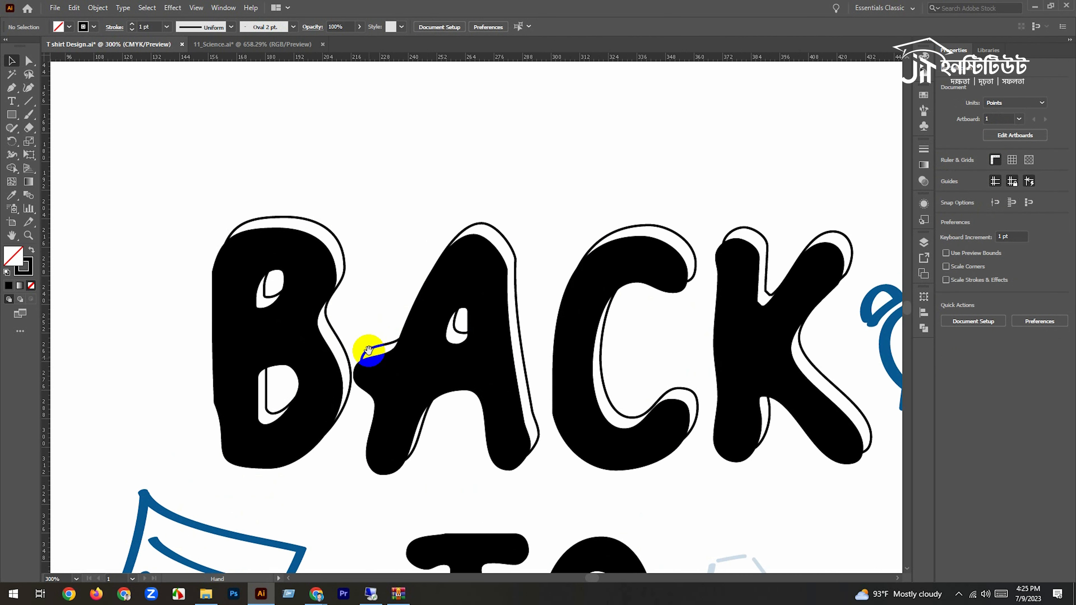
Send the outline copy of BACK behind the filled letters
{"action": "left_click", "coordinate": [345, 263]}
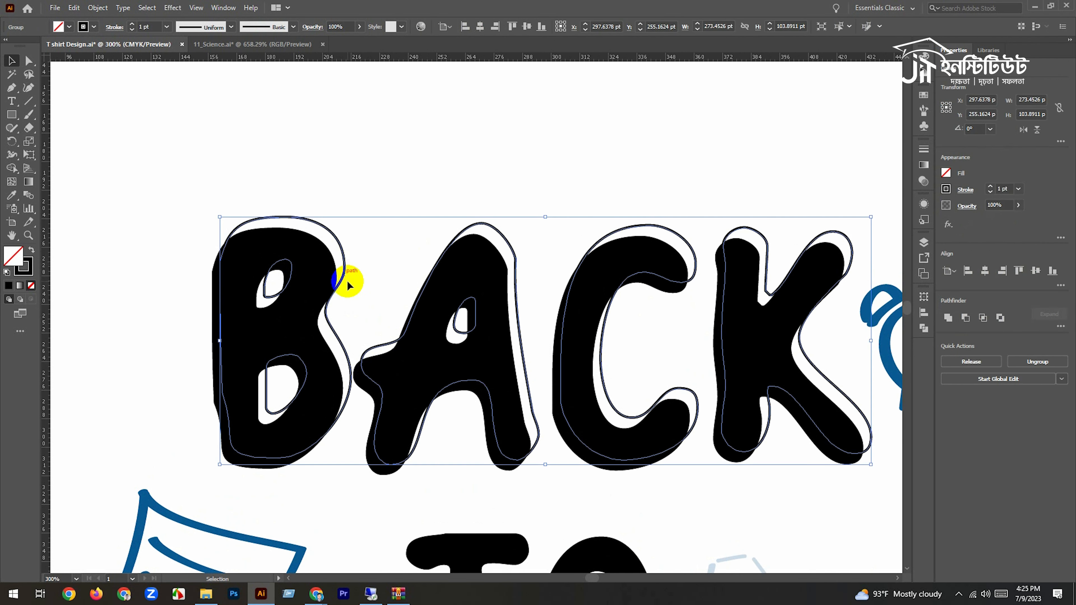
{"action": "right_click", "coordinate": [383, 346]}
{"action": "mouse_move", "coordinate": [445, 488]}
{"action": "left_click", "coordinate": [535, 520]}
{"action": "left_click", "coordinate": [481, 205]}
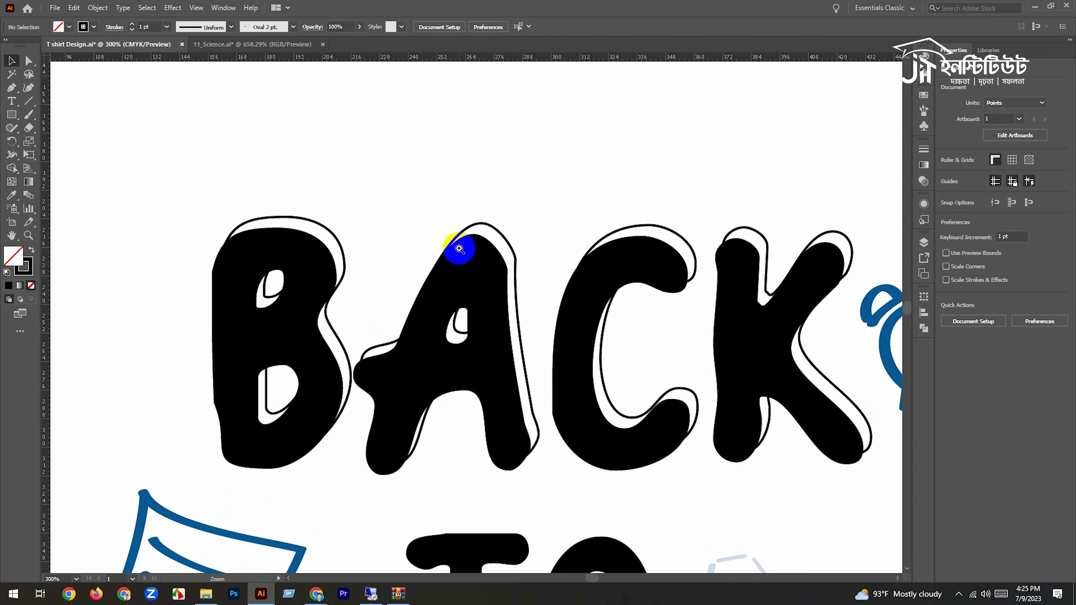
Nudge the BACK outline slightly down and right so it sits closer to the filled letters' upper edges
{"action": "left_click", "coordinate": [462, 249], "text": "ctrl"}
{"action": "left_click_drag", "start_coordinate": [472, 251], "coordinate": [467, 206]}
{"action": "left_click", "coordinate": [385, 264], "text": "ctrl"}
{"action": "left_click_drag", "start_coordinate": [384, 263], "coordinate": [371, 285]}
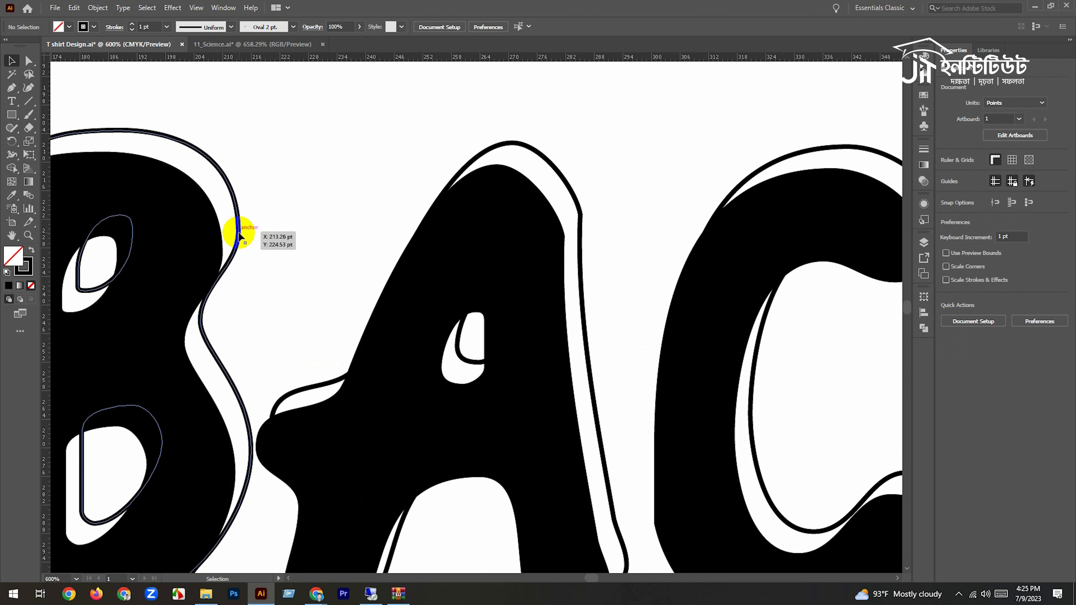
{"action": "left_click_drag", "start_coordinate": [238, 233], "coordinate": [241, 239]}
{"action": "left_click", "coordinate": [343, 186]}
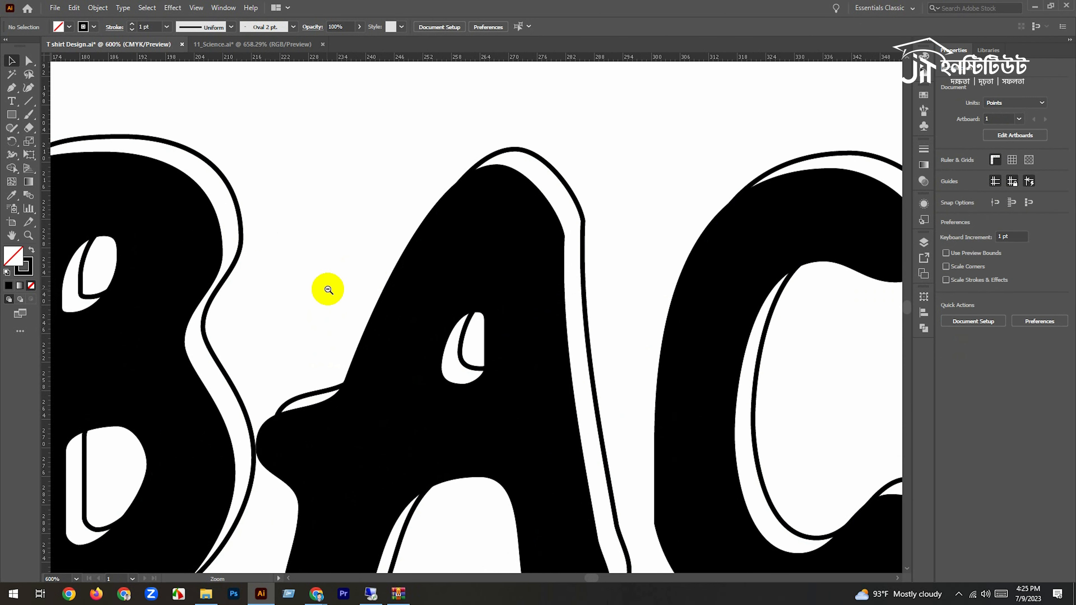
Duplicate the TO lettering in place and give the copy a 1 pt black stroke with no fill
{"action": "left_click", "coordinate": [329, 290], "text": "ctrl+alt"}
{"action": "left_click", "coordinate": [317, 285], "text": "ctrl"}
{"action": "left_click_drag", "start_coordinate": [411, 287], "coordinate": [243, 201]}
{"action": "left_click", "coordinate": [358, 240], "text": "ctrl"}
{"action": "left_click_drag", "start_coordinate": [567, 277], "coordinate": [510, 237]}
{"action": "left_click", "coordinate": [577, 252]}
{"action": "left_click", "coordinate": [534, 284], "text": "ctrl+alt"}
{"action": "left_click", "coordinate": [498, 276], "text": "ctrl+alt"}
{"action": "left_click", "coordinate": [545, 336], "text": "ctrl+alt"}
{"action": "left_click_drag", "start_coordinate": [545, 336], "coordinate": [442, 213]}
{"action": "left_click_drag", "start_coordinate": [445, 301], "coordinate": [450, 199]}
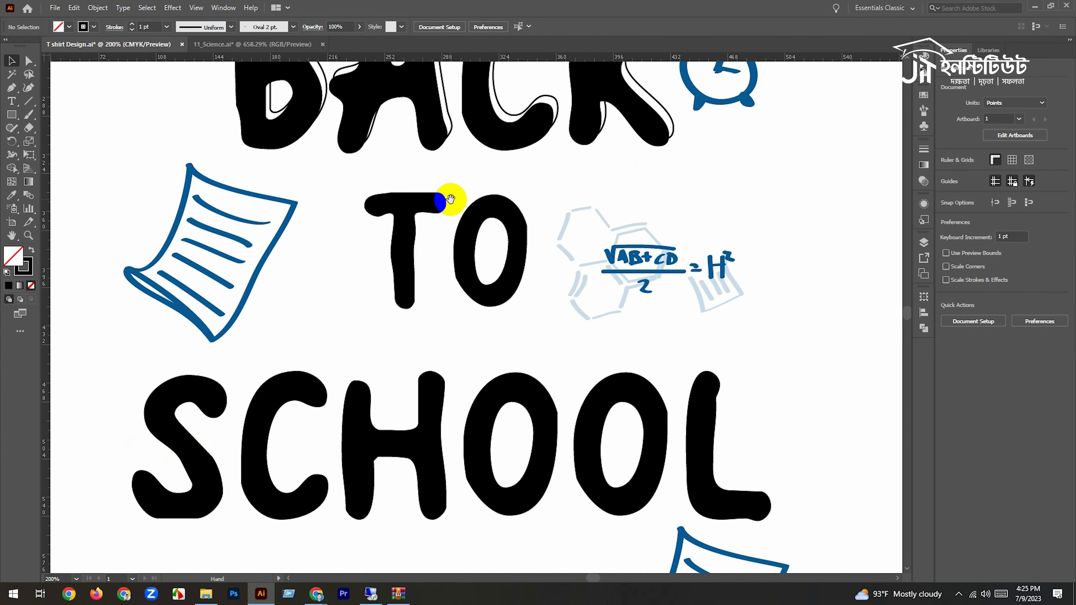
{"action": "left_click", "coordinate": [460, 246]}
{"action": "left_click", "coordinate": [473, 233], "text": "ctrl"}
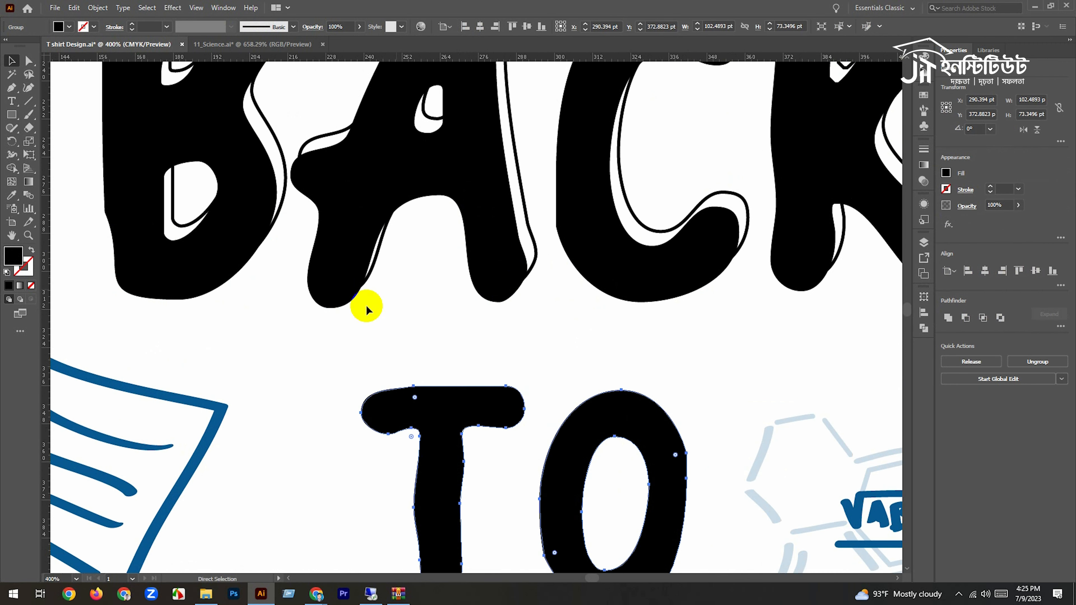
{"action": "left_click", "coordinate": [33, 252]}
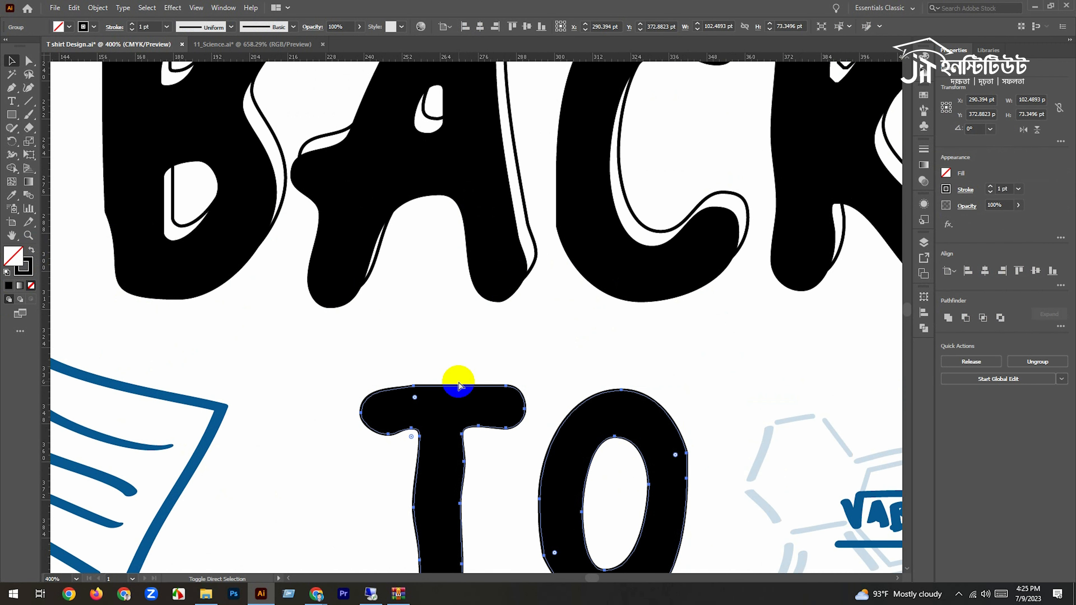
Offset the filled TO letters slightly to the right and up from their outline
{"action": "left_click", "coordinate": [545, 348]}
{"action": "left_click_drag", "start_coordinate": [500, 388], "coordinate": [512, 384]}
{"action": "left_click", "coordinate": [497, 460], "text": "ctrl"}
{"action": "left_click_drag", "start_coordinate": [470, 406], "coordinate": [521, 357]}
{"action": "left_click", "coordinate": [295, 383]}
Duplicate SCHOOL in place as a no-fill black outline and offset the copy slightly up and right
{"action": "scroll", "coordinate": [466, 312], "scroll_direction": "down", "scroll_amount": 3}
{"action": "scroll", "coordinate": [473, 315], "scroll_direction": "down", "scroll_amount": 5}
{"action": "left_click", "coordinate": [485, 317]}
{"action": "key", "text": "ctrl+c"}
{"action": "key", "text": "ctrl+f"}
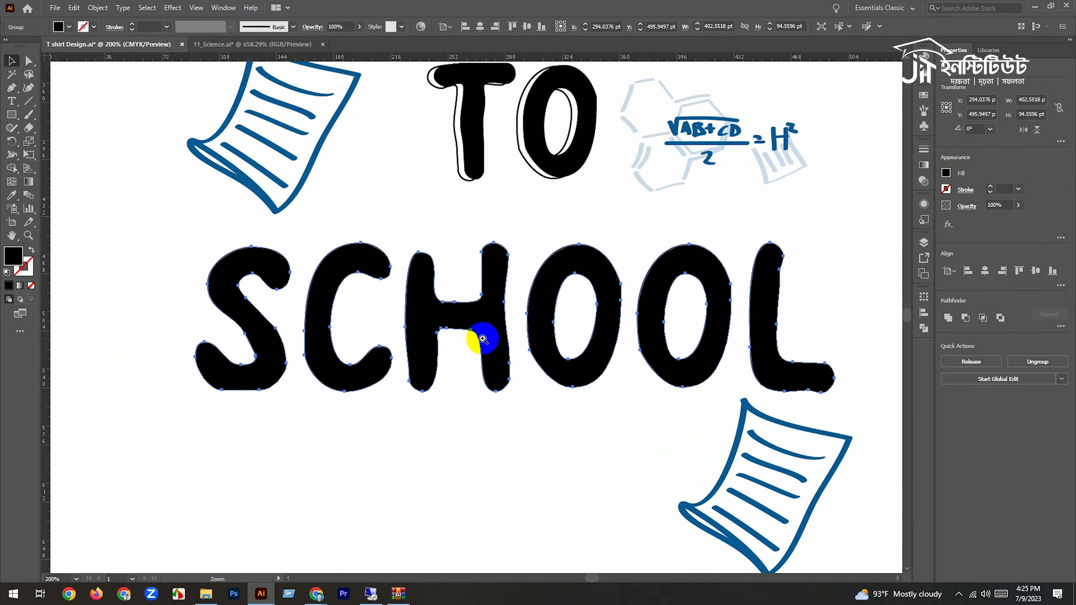
{"action": "scroll", "coordinate": [342, 335], "scroll_direction": "up", "scroll_amount": 1}
{"action": "key", "text": "shift+x"}
{"action": "left_click", "coordinate": [355, 339]}
{"action": "left_click_drag", "start_coordinate": [291, 281], "coordinate": [293, 273]}
{"action": "left_click", "coordinate": [427, 301]}
{"action": "scroll", "coordinate": [427, 300], "scroll_direction": "down", "scroll_amount": 3}
{"action": "left_click_drag", "start_coordinate": [496, 244], "coordinate": [466, 352]}
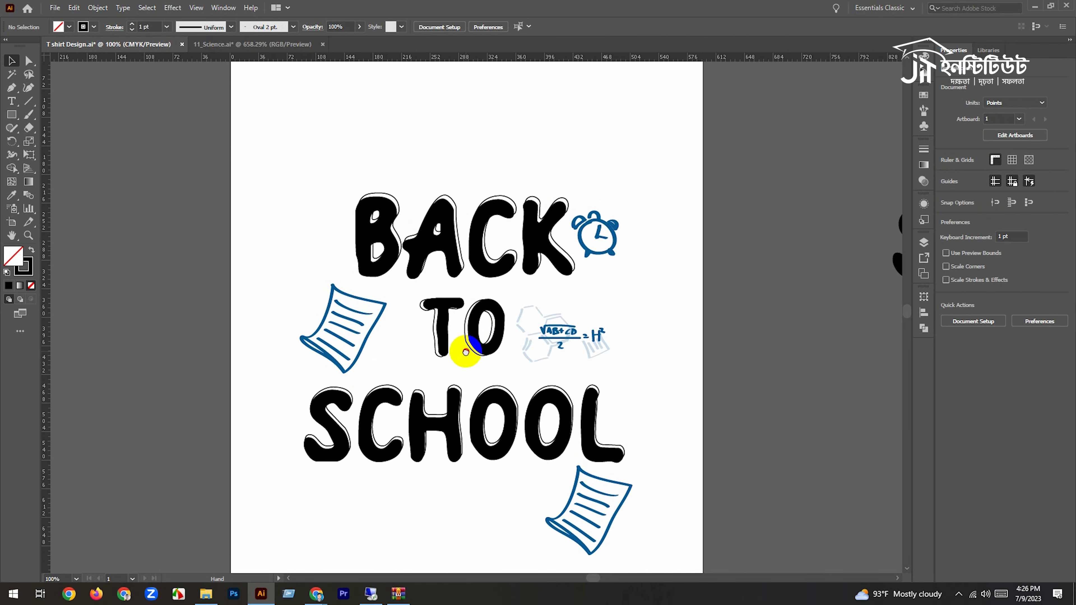
{"action": "scroll", "coordinate": [647, 288], "scroll_direction": "up", "scroll_amount": 1}
{"action": "left_click", "coordinate": [448, 216]}
{"action": "left_click", "coordinate": [406, 293], "text": "shift"}
{"action": "left_click", "coordinate": [374, 425], "text": "shift"}
{"action": "left_click", "coordinate": [365, 245]}
Fill the solid BACK letters with medium blue
{"action": "left_click", "coordinate": [349, 173]}
{"action": "left_click", "coordinate": [69, 28]}
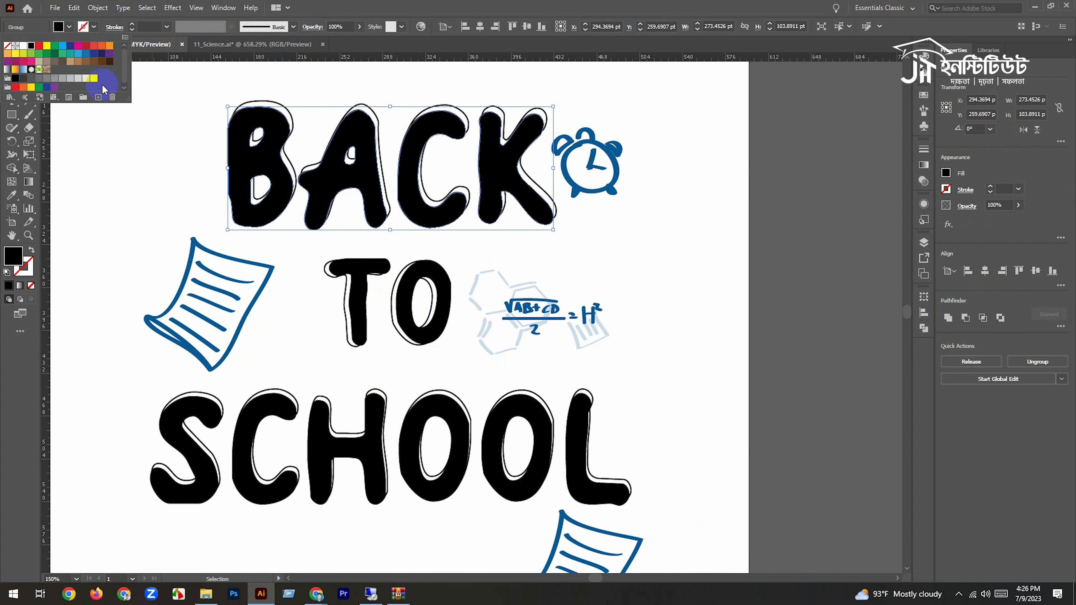
{"action": "left_click", "coordinate": [109, 46]}
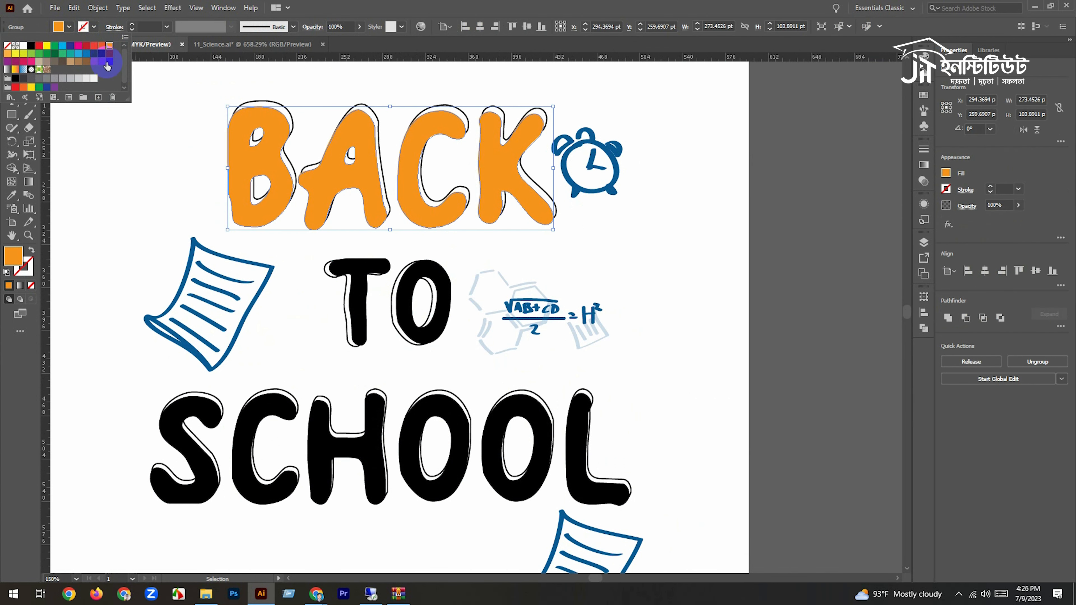
{"action": "left_click", "coordinate": [88, 56]}
{"action": "left_click", "coordinate": [88, 58]}
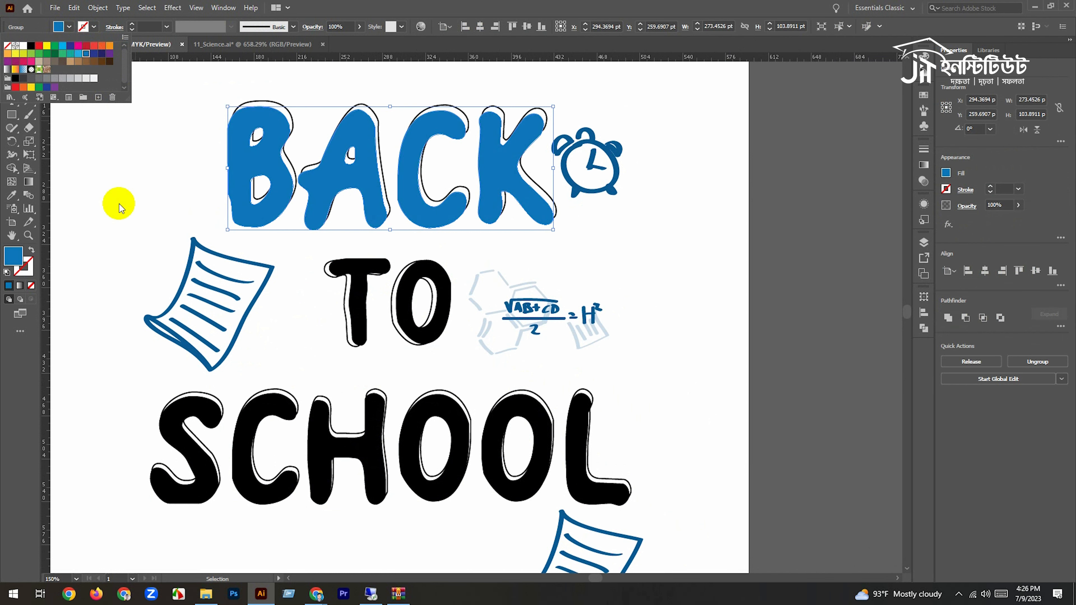
{"action": "left_click", "coordinate": [119, 203]}
{"action": "left_click", "coordinate": [120, 204]}
Set the stroke of the BACK outline to the same medium blue as its letters
{"action": "left_click_drag", "start_coordinate": [432, 316], "coordinate": [415, 354]}
{"action": "left_click", "coordinate": [364, 246], "text": "ctrl"}
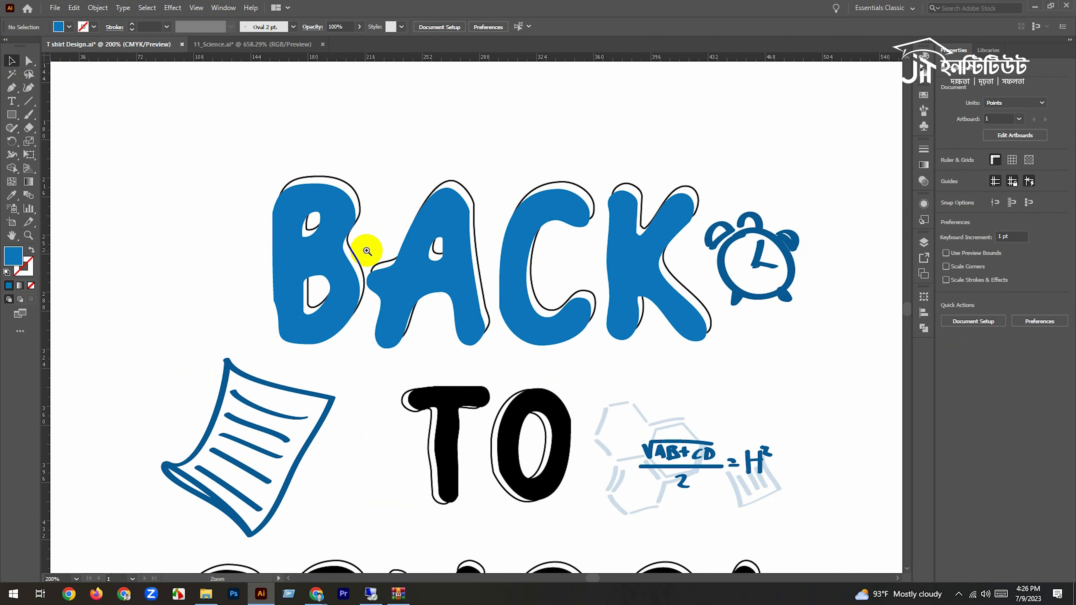
{"action": "left_click", "coordinate": [365, 248], "text": "ctrl"}
{"action": "left_click", "coordinate": [408, 207]}
{"action": "left_click", "coordinate": [94, 26]}
{"action": "left_click", "coordinate": [94, 54]}
{"action": "left_click", "coordinate": [86, 54]}
{"action": "left_click", "coordinate": [193, 223]}
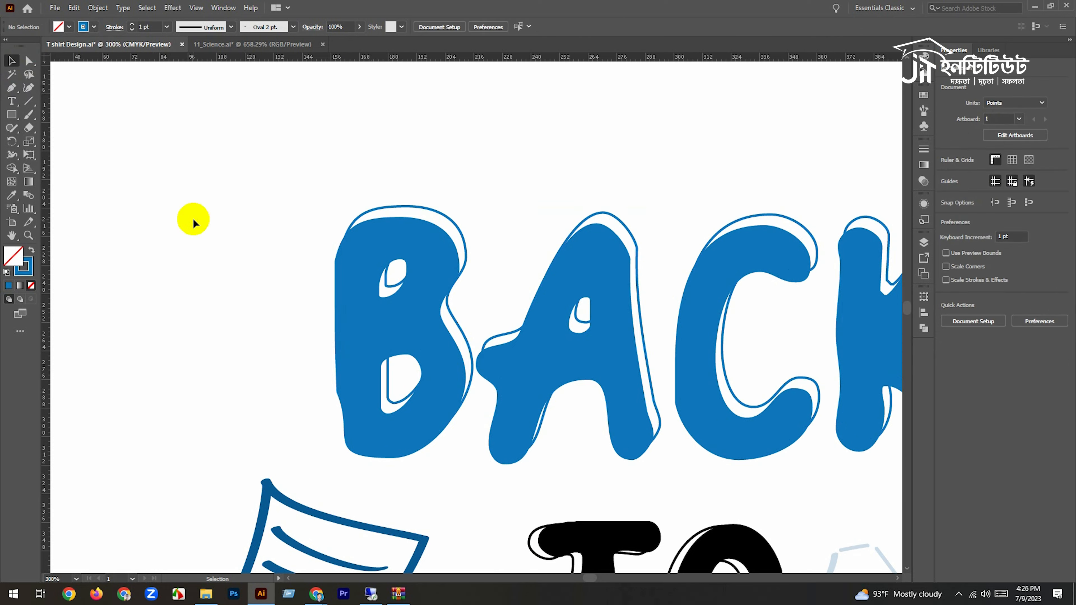
Fill the solid TO letters with orange
{"action": "key", "text": "ctrl+minus"}
{"action": "key", "text": "ctrl+minus"}
{"action": "left_click_drag", "start_coordinate": [588, 464], "coordinate": [501, 332]}
{"action": "left_click", "coordinate": [501, 332]}
{"action": "left_click", "coordinate": [69, 27]}
{"action": "left_click", "coordinate": [109, 45]}
{"action": "left_click", "coordinate": [205, 268]}
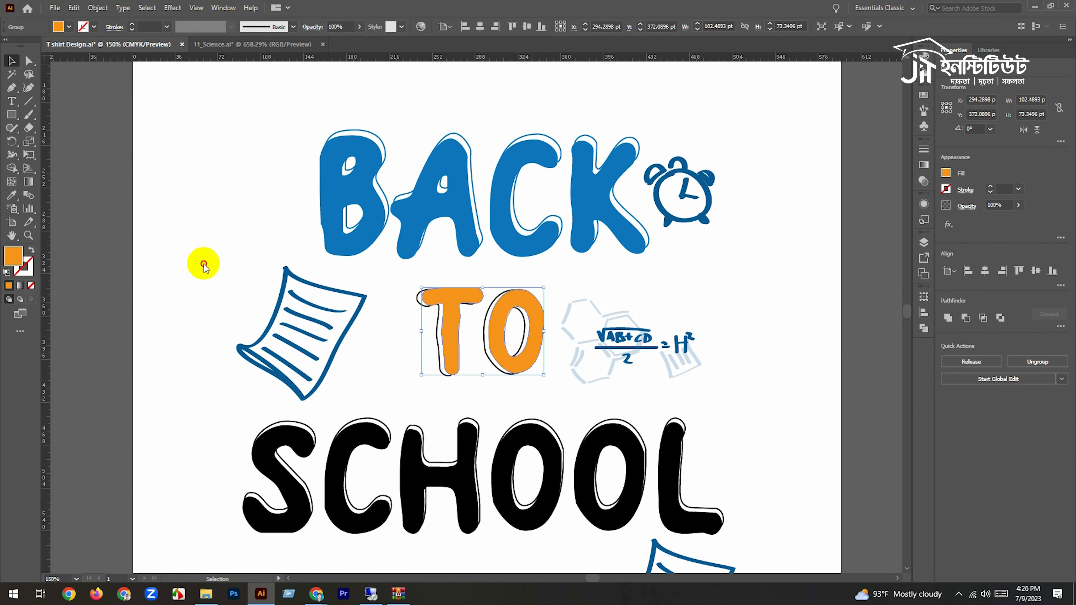
Set the stroke of the TO outline to orange to match its letters
{"action": "left_click", "coordinate": [373, 374], "text": "ctrl"}
{"action": "left_click", "coordinate": [373, 375], "text": "ctrl"}
{"action": "left_click", "coordinate": [500, 301]}
{"action": "left_click", "coordinate": [395, 309]}
{"action": "left_click", "coordinate": [480, 240]}
{"action": "left_click", "coordinate": [94, 27]}
{"action": "left_click", "coordinate": [110, 45]}
{"action": "left_click", "coordinate": [407, 237]}
Fill the solid SCHOOL letters with the same blue as BACK
{"action": "key", "text": "ctrl+minus"}
{"action": "key", "text": "ctrl+minus"}
{"action": "key", "text": "ctrl+minus"}
{"action": "left_click_drag", "start_coordinate": [725, 379], "coordinate": [587, 324]}
{"action": "left_click", "coordinate": [447, 351]}
{"action": "left_click", "coordinate": [69, 26]}
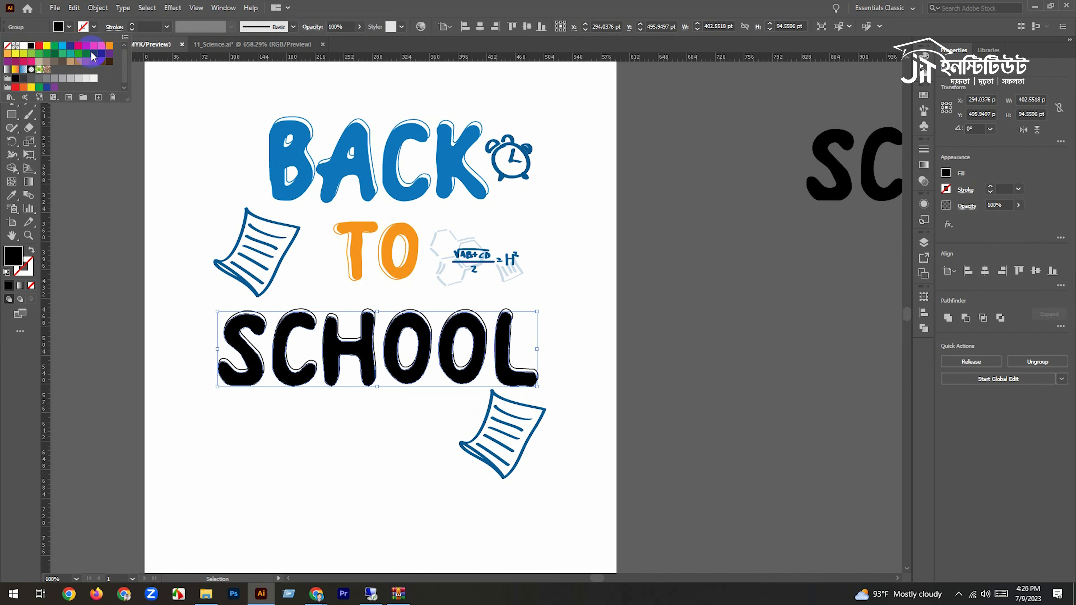
{"action": "left_click", "coordinate": [86, 54]}
{"action": "left_click", "coordinate": [355, 423]}
Set the stroke of the SCHOOL outline to the matching blue
{"action": "key", "text": "ctrl+plus"}
{"action": "key", "text": "ctrl+plus"}
{"action": "left_click", "coordinate": [302, 327]}
{"action": "left_click", "coordinate": [95, 26]}
{"action": "left_click", "coordinate": [86, 53]}
{"action": "left_click", "coordinate": [142, 264]}
Recolor the alarm clock beside BACK with an orange fill
{"action": "left_click", "coordinate": [476, 295], "text": "ctrl+alt"}
{"action": "left_click", "coordinate": [479, 295], "text": "ctrl+alt"}
{"action": "left_click_drag", "start_coordinate": [536, 270], "coordinate": [507, 345]}
{"action": "left_click", "coordinate": [527, 324], "text": "ctrl+alt"}
{"action": "left_click", "coordinate": [532, 235]}
{"action": "left_click", "coordinate": [69, 27]}
{"action": "left_click", "coordinate": [109, 45]}
{"action": "left_click", "coordinate": [530, 136]}
Fill the paper sheet below SCHOOL with orange and move it up so it overlaps behind the L
{"action": "left_click", "coordinate": [464, 356], "text": "ctrl"}
{"action": "left_click", "coordinate": [617, 384]}
{"action": "left_click", "coordinate": [69, 27]}
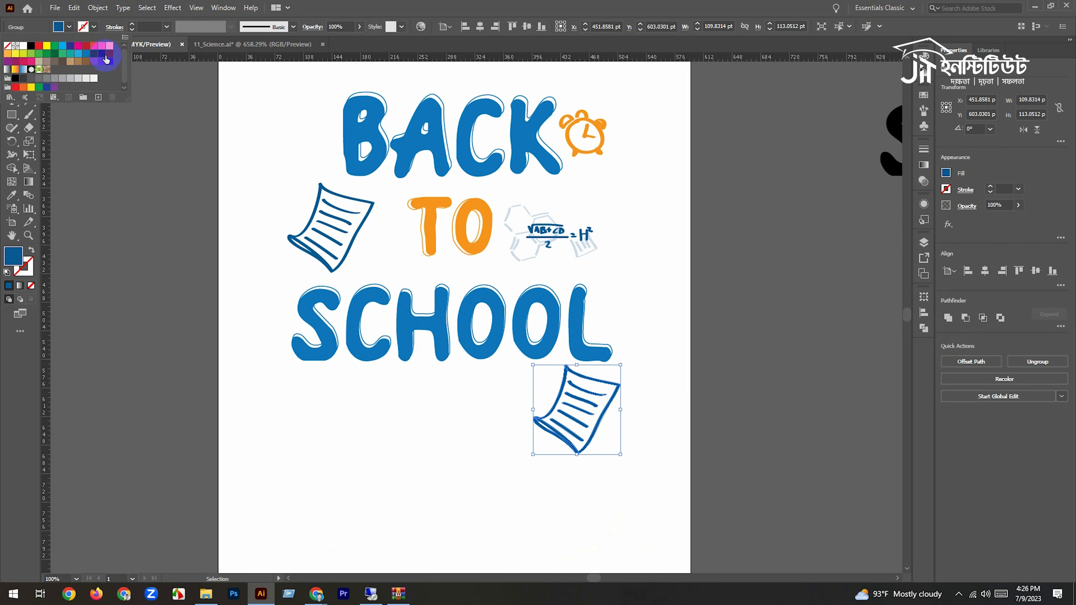
{"action": "left_click", "coordinate": [110, 46]}
{"action": "left_click_drag", "start_coordinate": [590, 392], "coordinate": [586, 344]}
{"action": "left_click", "coordinate": [608, 461]}
Scale the orange paper sheet down slightly and adjust its placement behind the L of SCHOOL
{"action": "left_click_drag", "start_coordinate": [650, 409], "coordinate": [544, 327]}
{"action": "left_click", "coordinate": [505, 264], "text": "ctrl+alt"}
{"action": "left_click_drag", "start_coordinate": [387, 263], "coordinate": [437, 264]}
{"action": "left_click", "coordinate": [185, 331]}
{"action": "left_click", "coordinate": [418, 216], "text": "ctrl+alt"}
{"action": "left_click", "coordinate": [443, 272], "text": "ctrl+alt"}
{"action": "left_click", "coordinate": [442, 274], "text": "ctrl"}
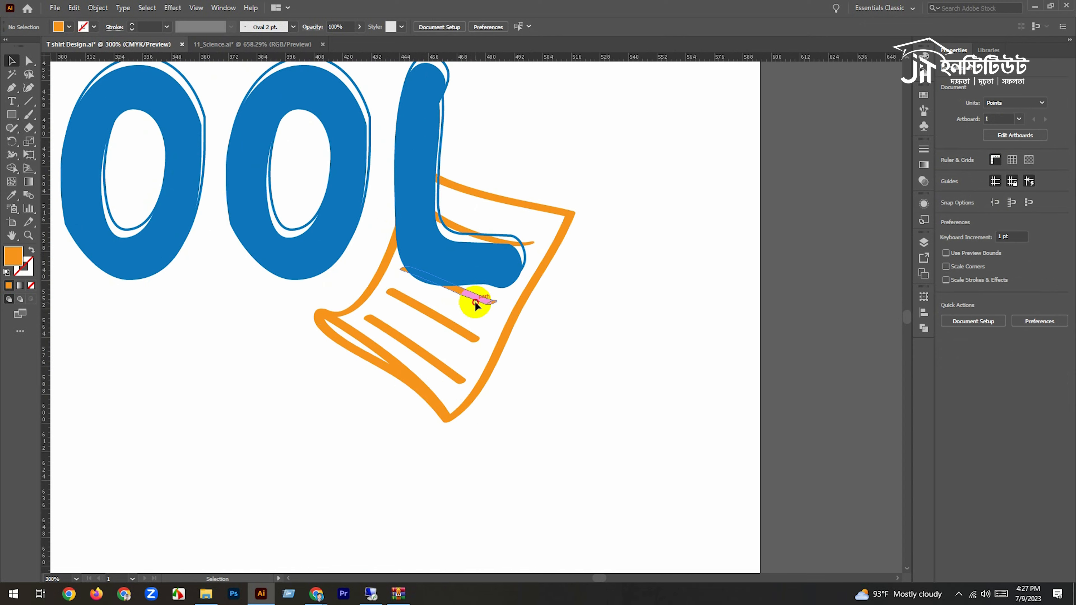
{"action": "left_click", "coordinate": [475, 300]}
{"action": "left_click_drag", "start_coordinate": [571, 443], "coordinate": [557, 432]}
{"action": "left_click", "coordinate": [478, 335]}
{"action": "left_click", "coordinate": [440, 377]}
{"action": "left_click_drag", "start_coordinate": [309, 428], "coordinate": [313, 432]}
{"action": "left_click", "coordinate": [276, 360]}
Scale the blue paper sheet beside TO down slightly
{"action": "left_click", "coordinate": [407, 272], "text": "ctrl+alt"}
{"action": "left_click", "coordinate": [445, 277], "text": "ctrl+alt"}
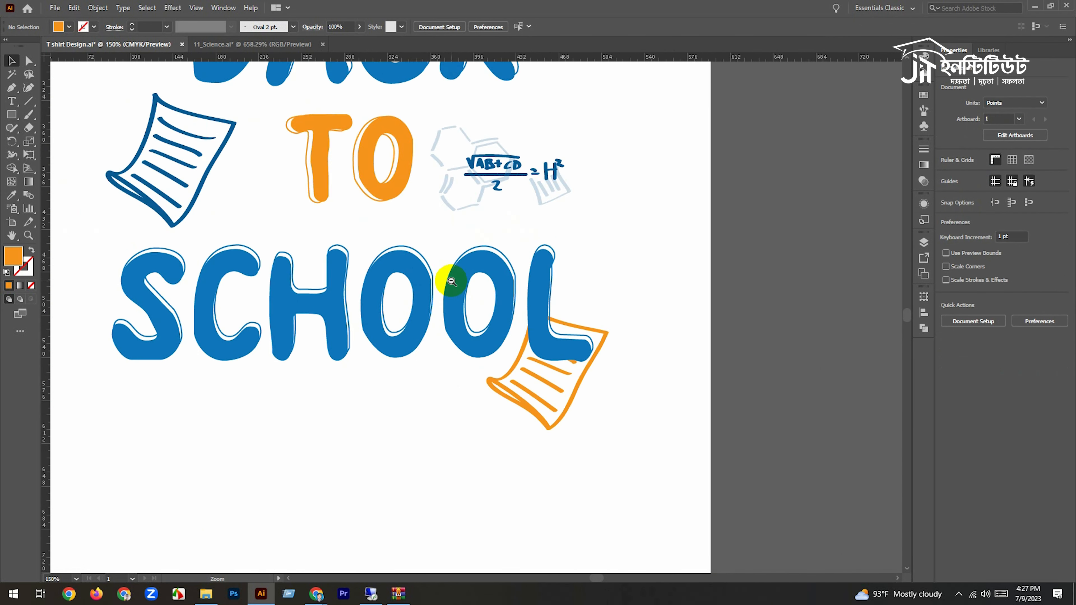
{"action": "left_click", "coordinate": [445, 275], "text": "ctrl+alt"}
{"action": "left_click", "coordinate": [369, 287], "text": "ctrl"}
{"action": "left_click", "coordinate": [332, 320]}
{"action": "left_click_drag", "start_coordinate": [246, 402], "coordinate": [258, 391]}
{"action": "left_click", "coordinate": [403, 373]}
Select all the lettering and doodles on the artboard and group them
{"action": "left_click", "coordinate": [493, 311], "text": "ctrl+alt"}
{"action": "left_click", "coordinate": [494, 312], "text": "ctrl+alt"}
{"action": "left_click_drag", "start_coordinate": [500, 348], "coordinate": [401, 276]}
{"action": "left_click_drag", "start_coordinate": [277, 144], "coordinate": [524, 440]}
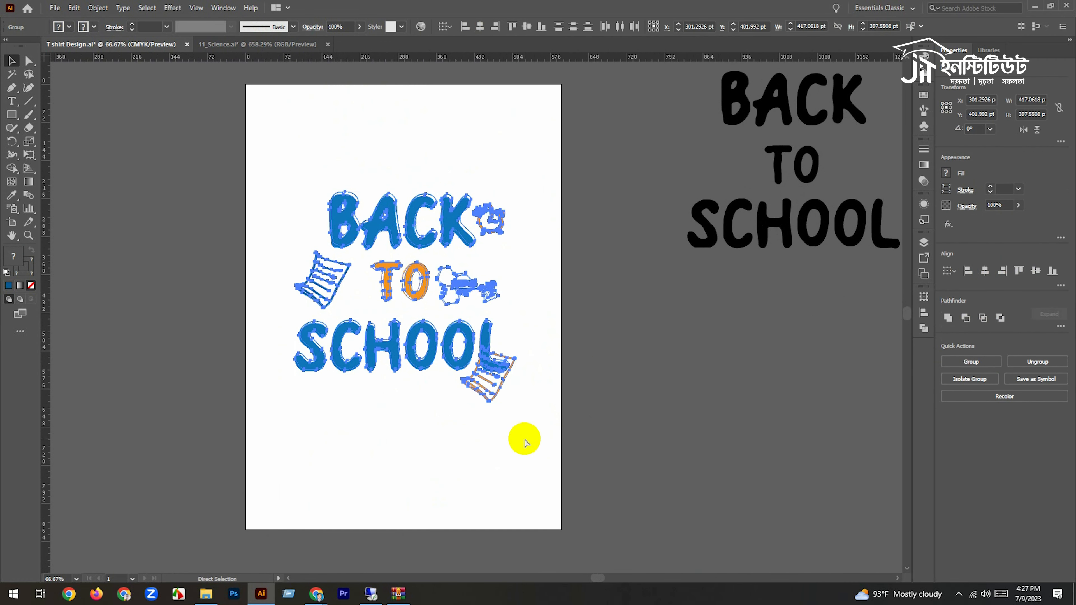
{"action": "key", "text": "ctrl+g"}
Move the spare black BACK TO SCHOOL text farther to the right, away from the artboard
{"action": "left_click", "coordinate": [439, 418], "text": "ctrl+alt"}
{"action": "left_click_drag", "start_coordinate": [442, 419], "coordinate": [427, 429]}
{"action": "left_click", "coordinate": [453, 333]}
{"action": "left_click", "coordinate": [401, 184]}
{"action": "left_click_drag", "start_coordinate": [422, 224], "coordinate": [393, 297]}
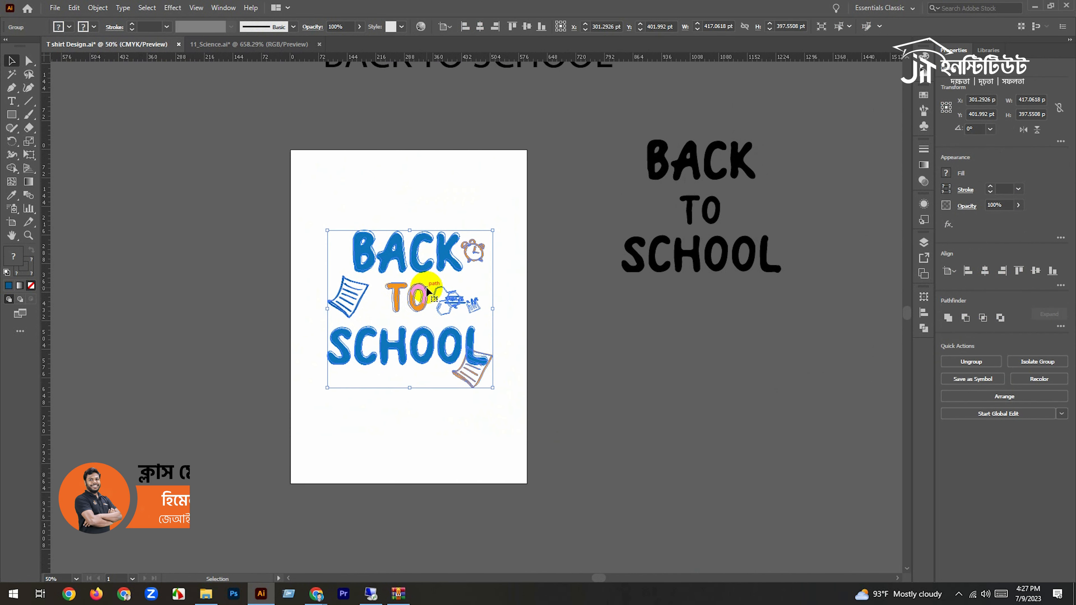
{"action": "left_click_drag", "start_coordinate": [446, 187], "coordinate": [366, 178]}
{"action": "left_click_drag", "start_coordinate": [533, 147], "coordinate": [797, 204]}
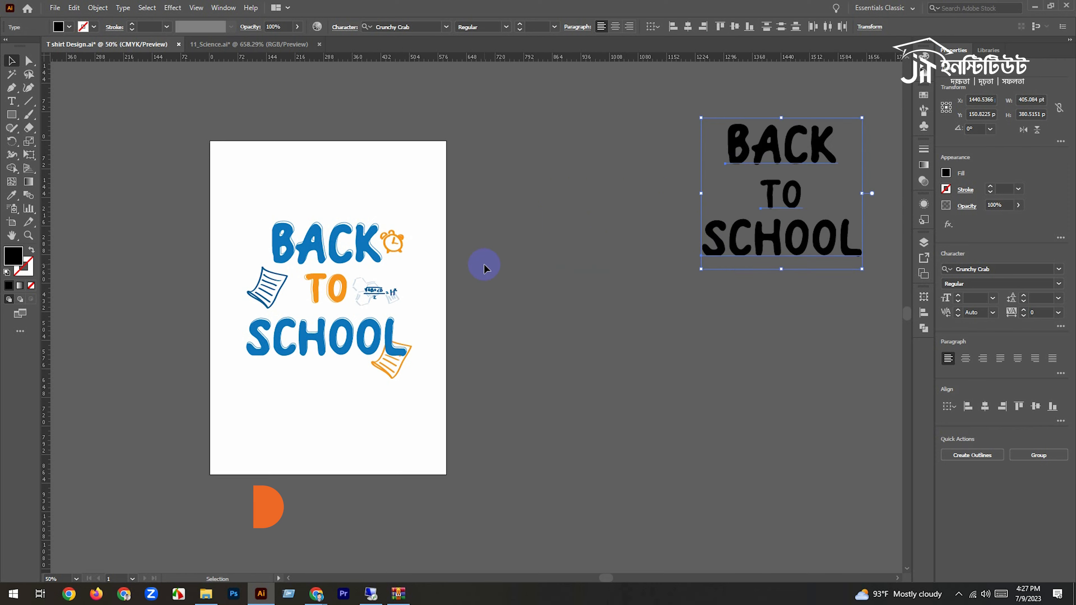
{"action": "left_click", "coordinate": [491, 268]}
Scale the grouped T-shirt design down slightly on the artboard
{"action": "left_click_drag", "start_coordinate": [510, 271], "coordinate": [539, 273]}
{"action": "left_click_drag", "start_coordinate": [203, 199], "coordinate": [420, 366]}
{"action": "left_click", "coordinate": [408, 396]}
{"action": "left_click_drag", "start_coordinate": [364, 333], "coordinate": [379, 349]}
Draw a black circle about 353 pt in diameter on the empty canvas below and right of the artboard
{"action": "scroll", "coordinate": [341, 269], "scroll_direction": "up", "scroll_amount": 2}
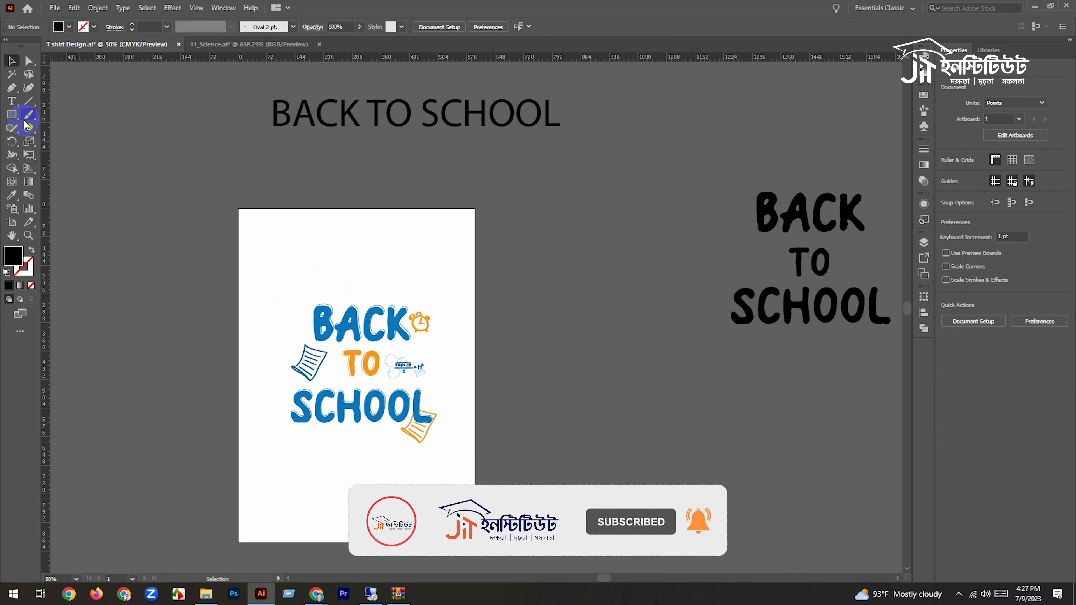
{"action": "left_click_drag", "start_coordinate": [11, 115], "coordinate": [91, 129]}
{"action": "left_click", "coordinate": [65, 142]}
{"action": "left_click_drag", "start_coordinate": [632, 531], "coordinate": [435, 281]}
{"action": "left_click_drag", "start_coordinate": [445, 291], "coordinate": [585, 431]}
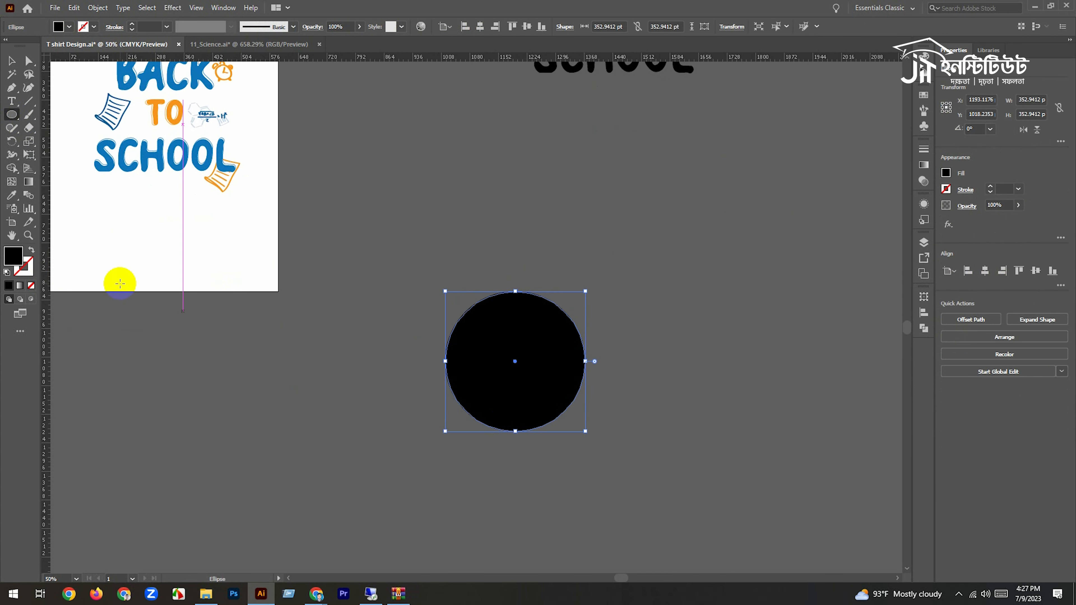
Swap the circle's black fill to its stroke, leaving no fill, and make the stroke a dashed line
{"action": "left_click", "coordinate": [29, 252]}
{"action": "scroll", "coordinate": [569, 351], "scroll_direction": "up", "scroll_amount": 1}
{"action": "left_click_drag", "start_coordinate": [509, 352], "coordinate": [560, 321]}
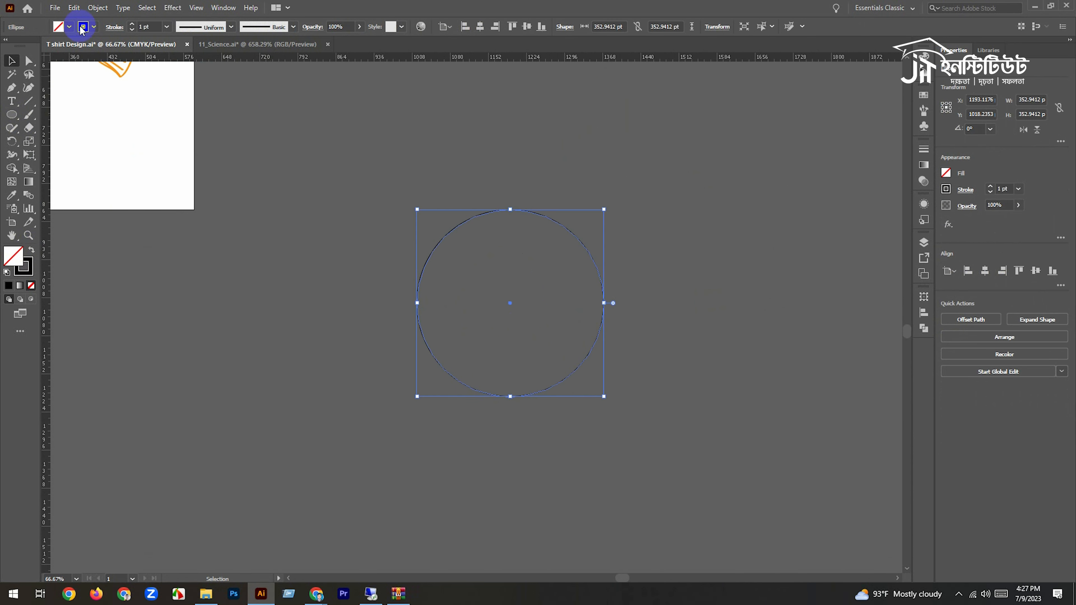
{"action": "left_click", "coordinate": [114, 26]}
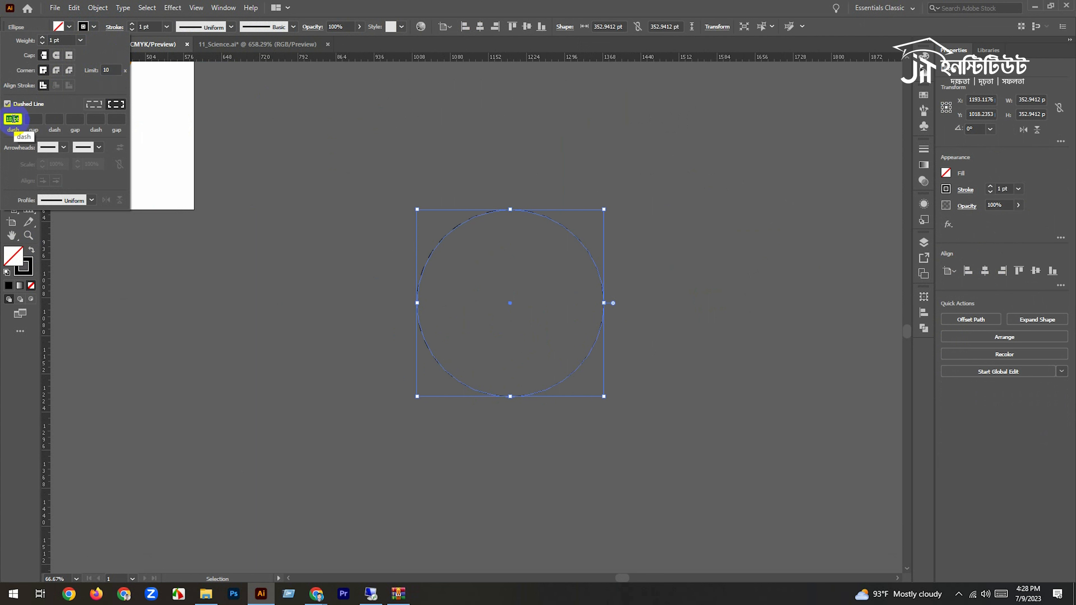
{"action": "left_click", "coordinate": [116, 29]}
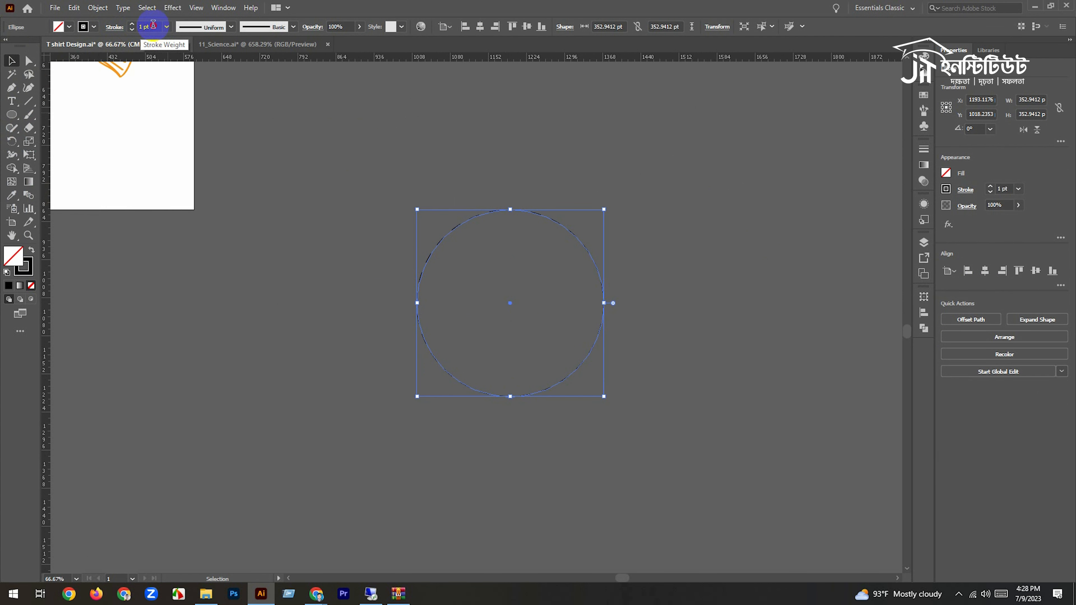
Set the dashed circle's stroke weight to 500 pt to form a sunburst, and keep it selected
{"action": "type", "text": "500"}
{"action": "key", "text": "Return"}
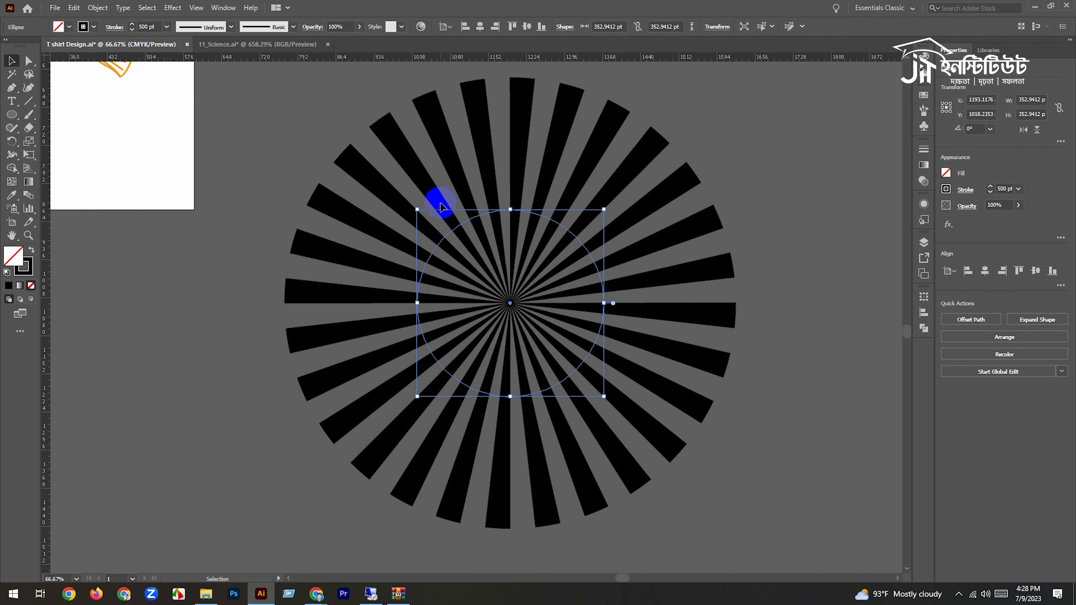
{"action": "left_click", "coordinate": [308, 117]}
{"action": "left_click", "coordinate": [648, 414]}
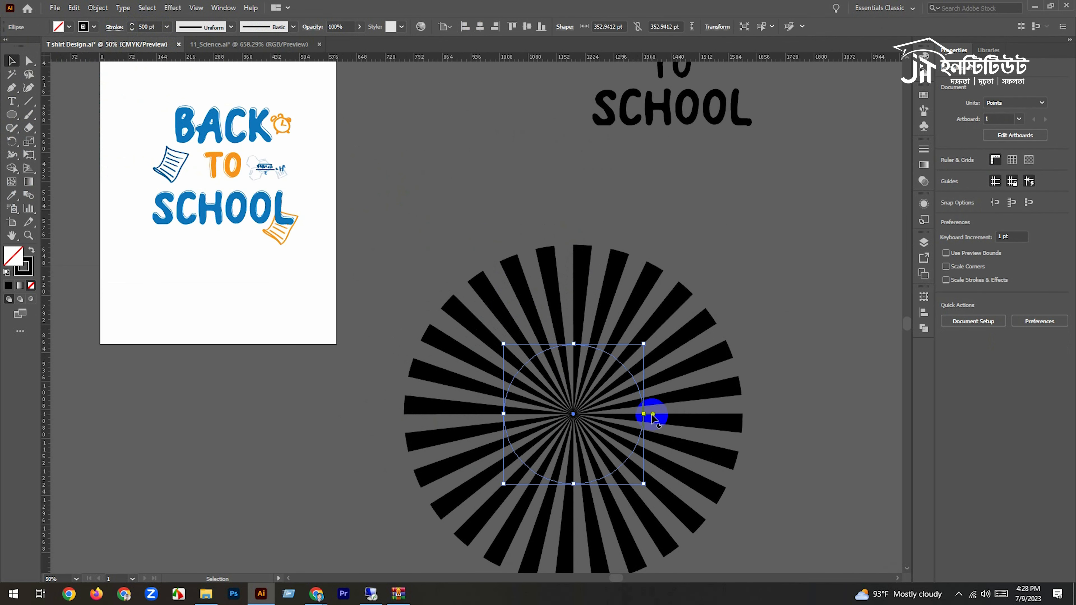
Expand the sunburst's appearance and its stroke into editable filled shapes
{"action": "left_click", "coordinate": [98, 7]}
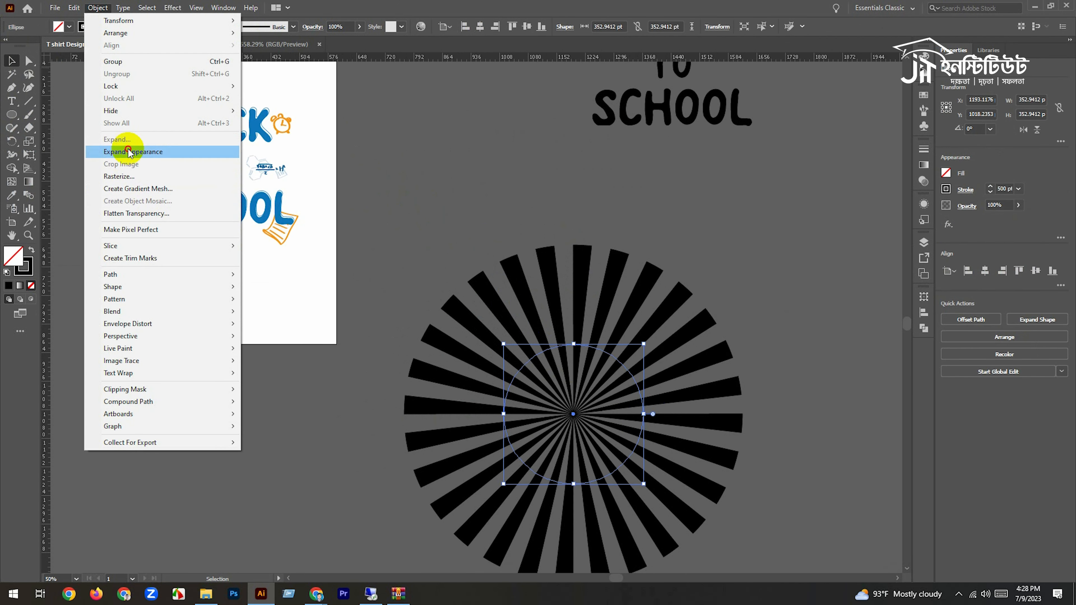
{"action": "left_click", "coordinate": [133, 151]}
{"action": "left_click", "coordinate": [97, 7]}
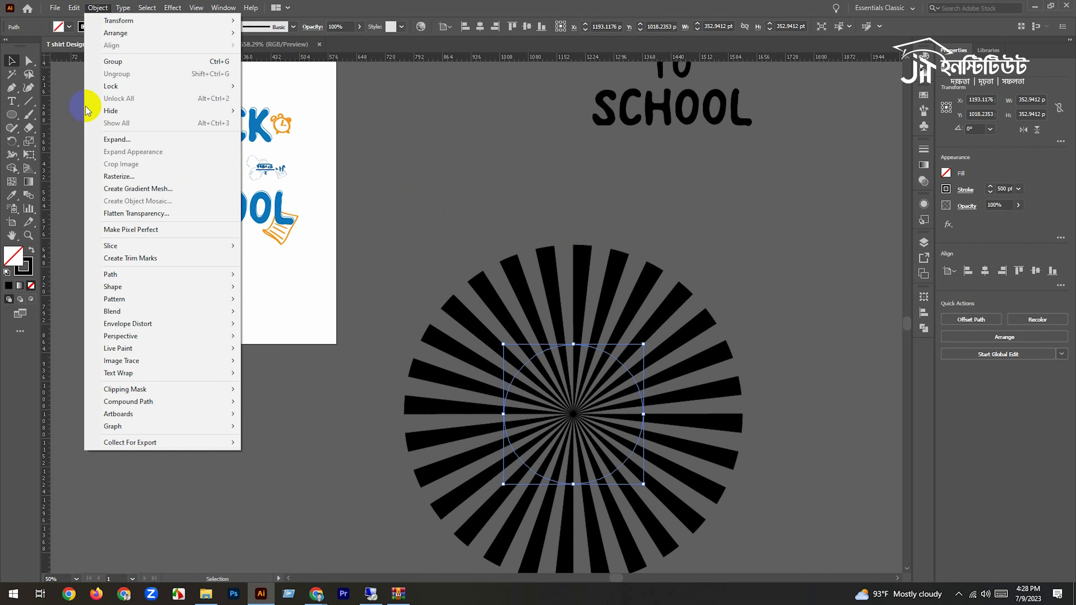
{"action": "left_click", "coordinate": [115, 140]}
{"action": "left_click", "coordinate": [716, 372]}
{"action": "left_click_drag", "start_coordinate": [670, 398], "coordinate": [676, 368]}
{"action": "left_click", "coordinate": [724, 285]}
{"action": "left_click_drag", "start_coordinate": [579, 317], "coordinate": [600, 361]}
{"action": "left_click", "coordinate": [610, 311]}
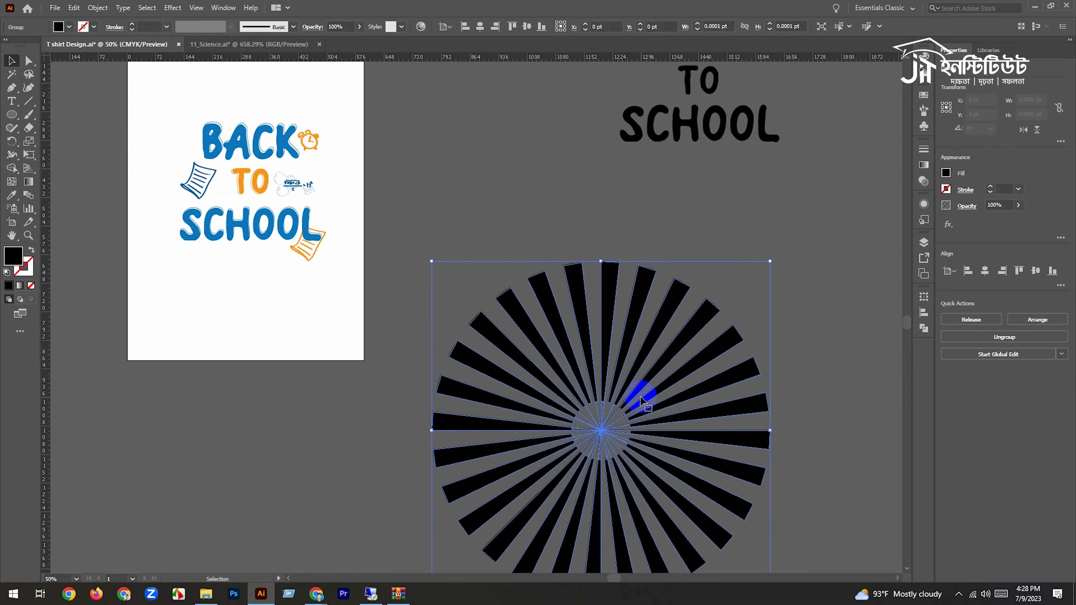
Draw a black circle about 191 pt in diameter over the centre of the sunburst
{"action": "left_click_drag", "start_coordinate": [643, 414], "coordinate": [579, 328]}
{"action": "left_click_drag", "start_coordinate": [739, 464], "coordinate": [739, 465]}
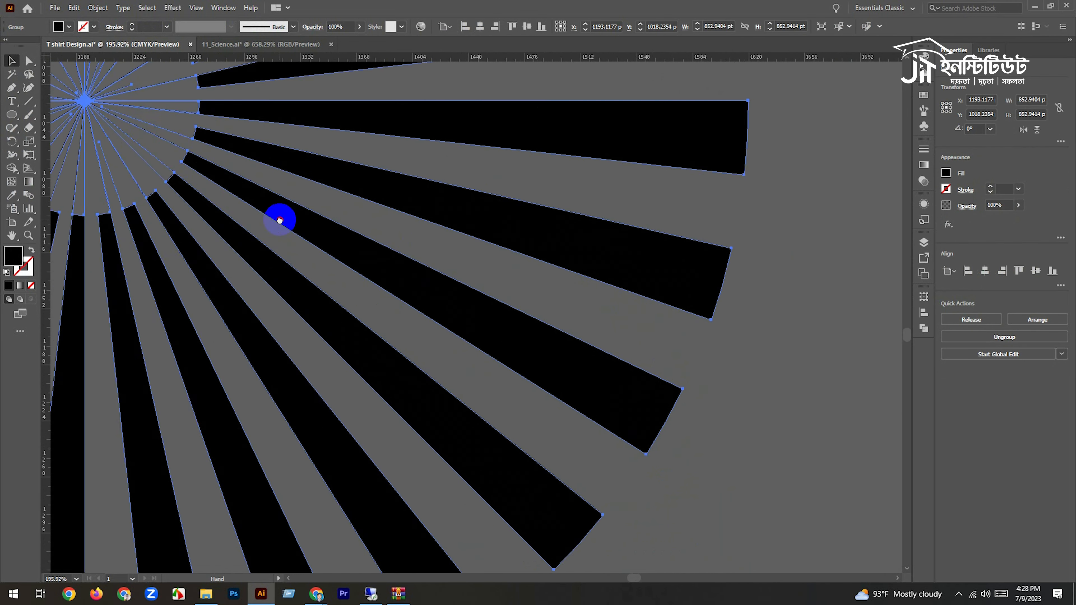
{"action": "left_click_drag", "start_coordinate": [209, 159], "coordinate": [427, 322]}
{"action": "left_click", "coordinate": [364, 290], "text": "ctrl+alt"}
{"action": "left_click", "coordinate": [365, 290], "text": "ctrl+alt"}
{"action": "left_click", "coordinate": [365, 288], "text": "ctrl+alt"}
{"action": "left_click", "coordinate": [344, 363]}
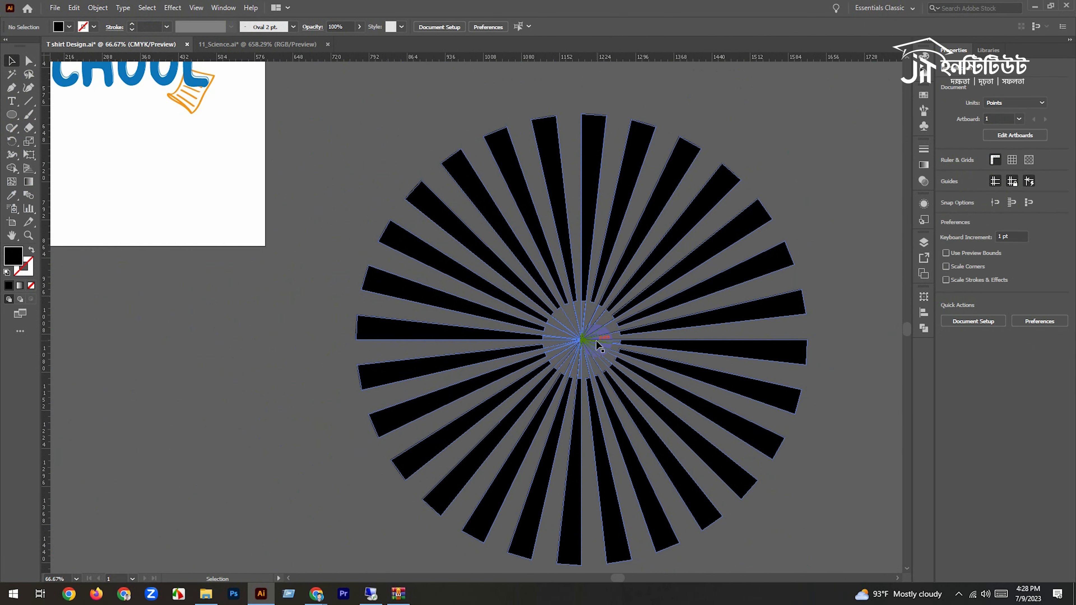
{"action": "key", "text": "l"}
{"action": "left_click_drag", "start_coordinate": [582, 339], "coordinate": [633, 390]}
Select the sunburst with the new circle and remove everything inside the circle with the Shape Builder tool
{"action": "left_click_drag", "start_coordinate": [365, 130], "coordinate": [537, 308]}
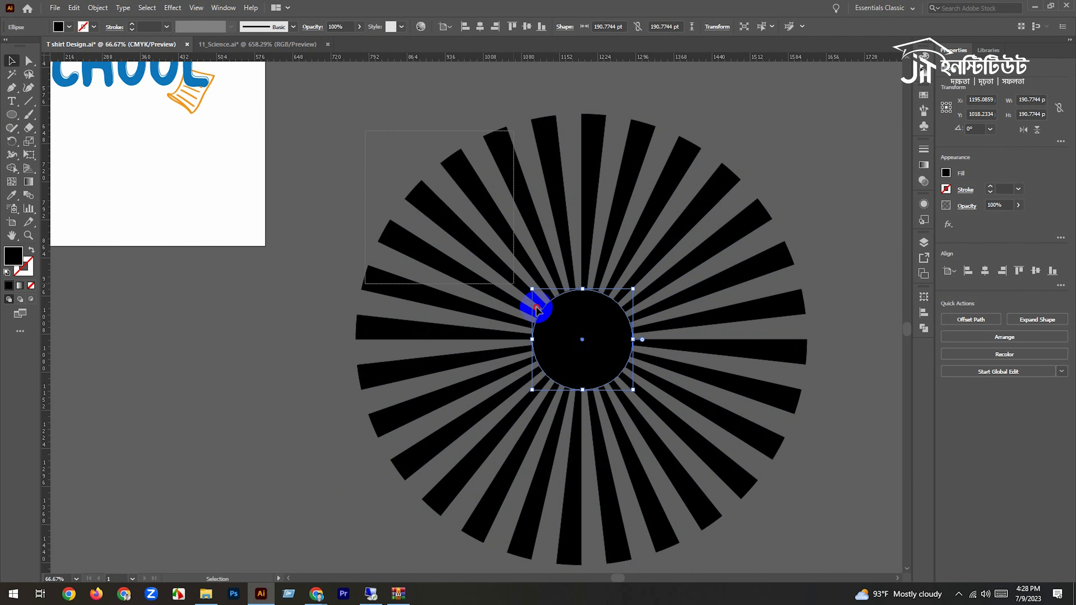
{"action": "left_click_drag", "start_coordinate": [779, 541], "coordinate": [778, 541]}
{"action": "scroll", "coordinate": [581, 351], "scroll_direction": "up", "scroll_amount": 3}
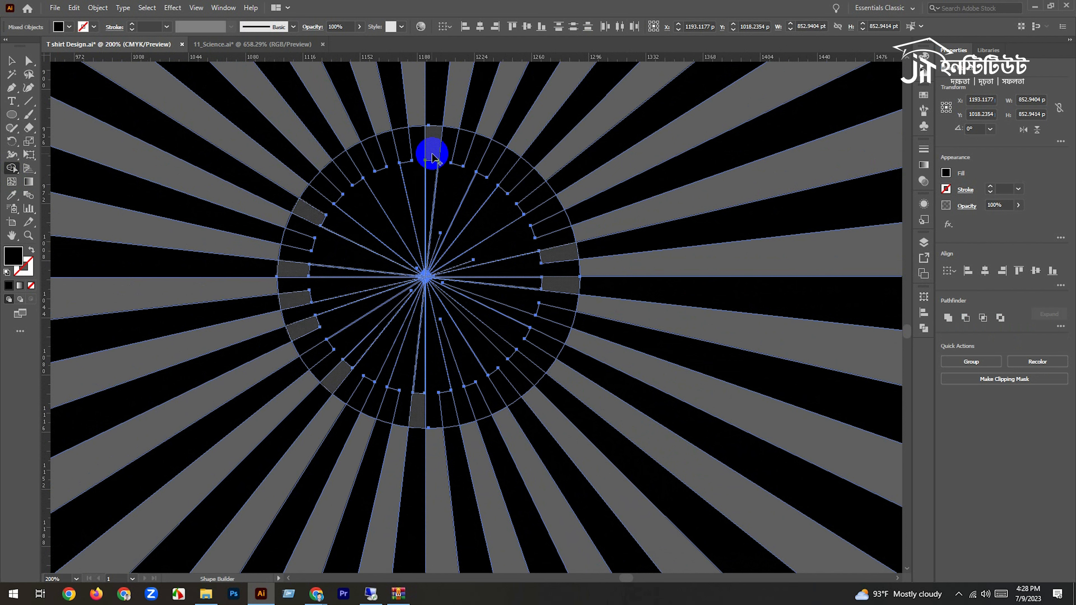
{"action": "mouse_move", "coordinate": [437, 149]}
{"action": "left_mouse_down"}
{"action": "mouse_move", "coordinate": [329, 186]}
{"action": "mouse_move", "coordinate": [306, 235]}
{"action": "mouse_move", "coordinate": [290, 320]}
{"action": "mouse_move", "coordinate": [302, 344]}
{"action": "mouse_move", "coordinate": [353, 383]}
{"action": "mouse_move", "coordinate": [475, 396]}
{"action": "left_mouse_up"}
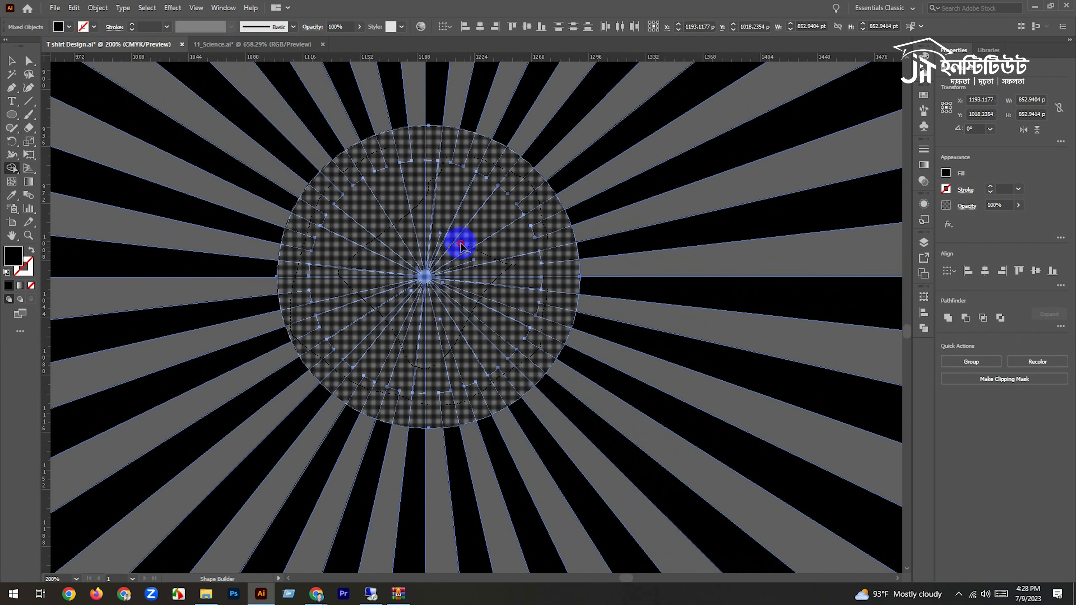
{"action": "left_click_drag", "start_coordinate": [424, 261], "coordinate": [487, 333]}
Select and delete the leftover fragment in the middle of the sunburst
{"action": "key", "text": "a"}
{"action": "left_click_drag", "start_coordinate": [396, 250], "coordinate": [455, 314]}
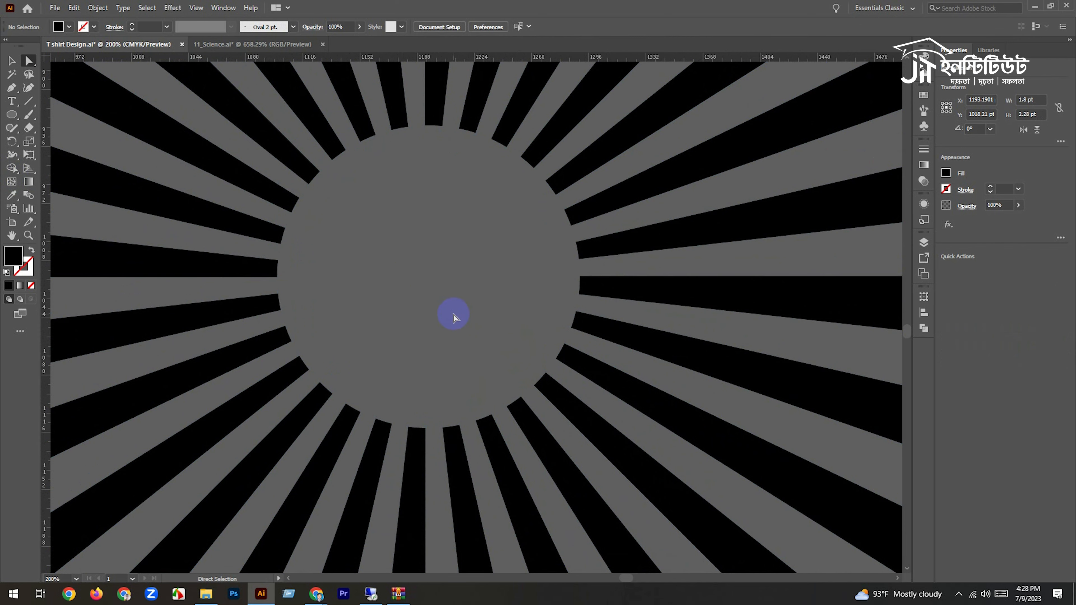
{"action": "left_click_drag", "start_coordinate": [567, 309], "coordinate": [426, 308]}
{"action": "left_click", "coordinate": [426, 308], "text": "ctrl+alt"}
{"action": "left_click", "coordinate": [426, 308], "text": "ctrl+alt"}
{"action": "left_click", "coordinate": [426, 308], "text": "ctrl+alt"}
{"action": "left_click", "coordinate": [426, 308], "text": "ctrl+alt"}
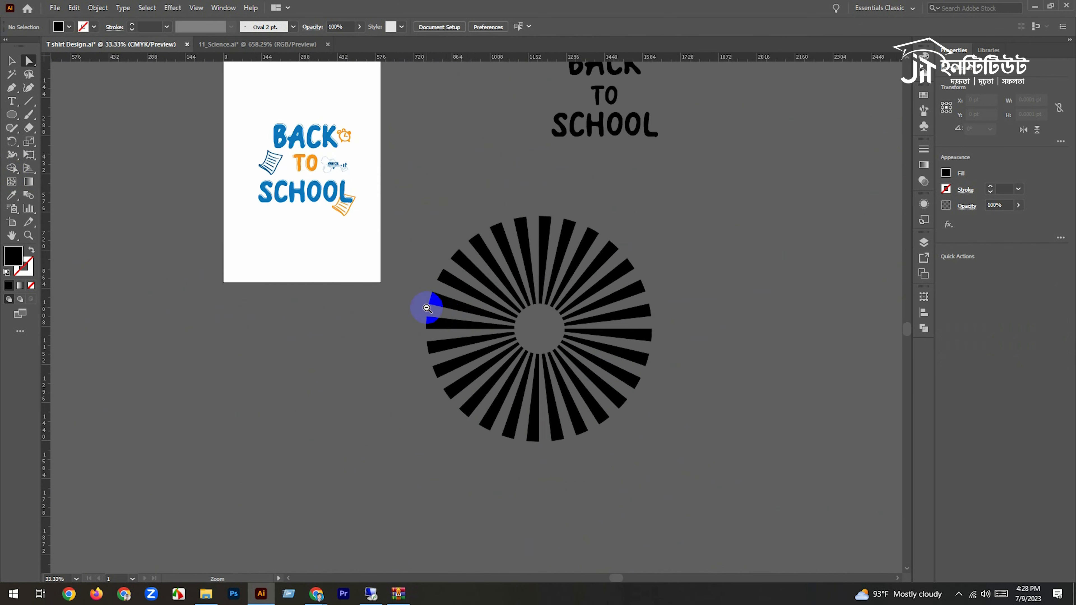
{"action": "left_click", "coordinate": [427, 308], "text": "ctrl+alt"}
Select the whole sunburst and open the options of the Arc warp effect for it
{"action": "key", "text": "v"}
{"action": "left_click", "coordinate": [554, 265]}
{"action": "left_click", "coordinate": [551, 321], "text": "ctrl"}
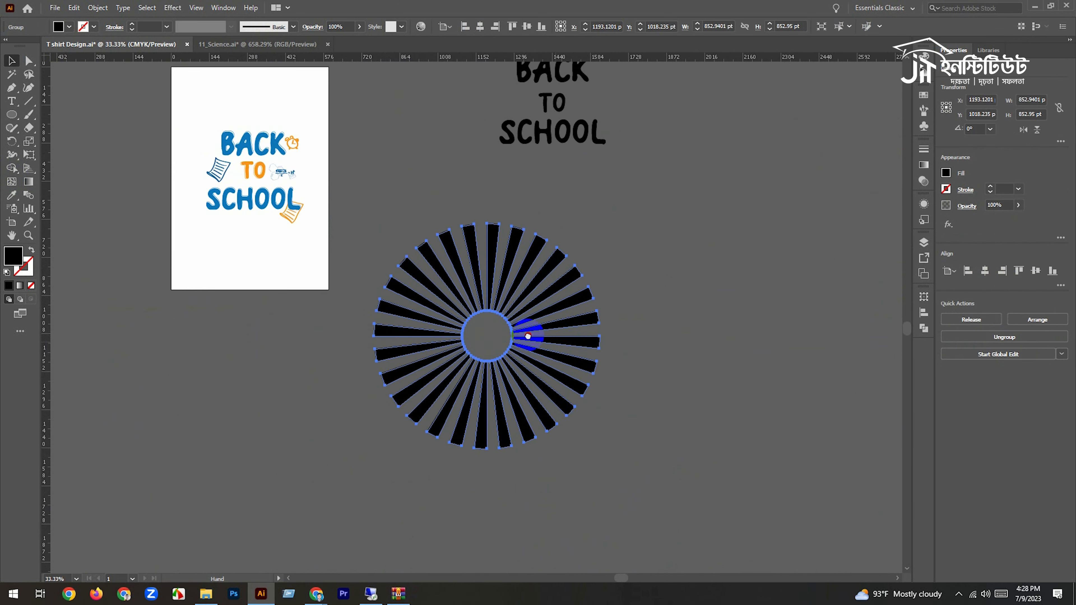
{"action": "left_click_drag", "start_coordinate": [556, 342], "coordinate": [535, 344]}
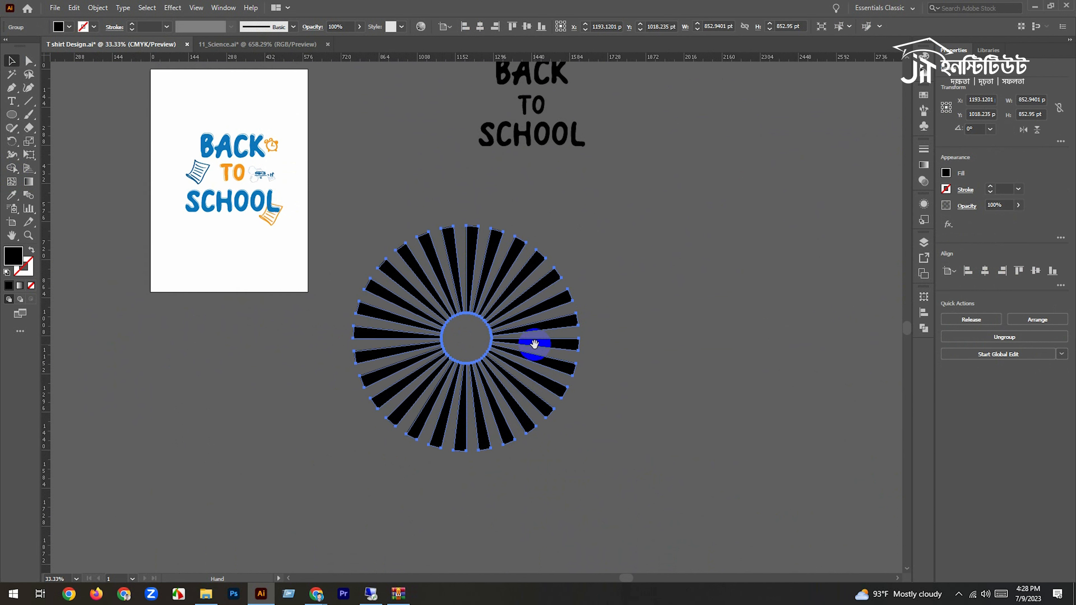
{"action": "left_click", "coordinate": [170, 8]}
{"action": "mouse_move", "coordinate": [252, 155]}
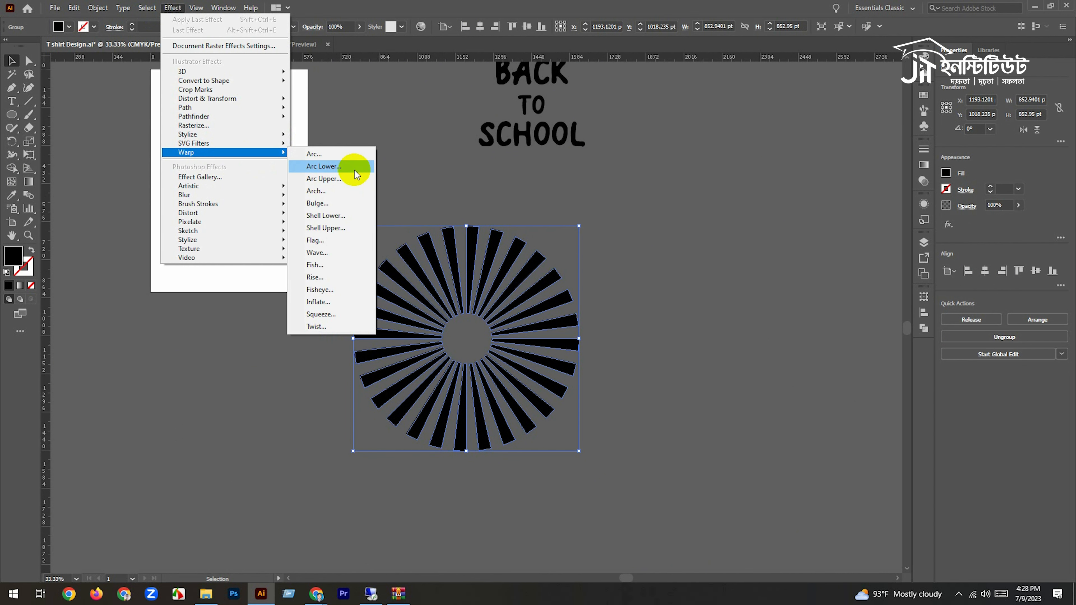
{"action": "left_click", "coordinate": [357, 154]}
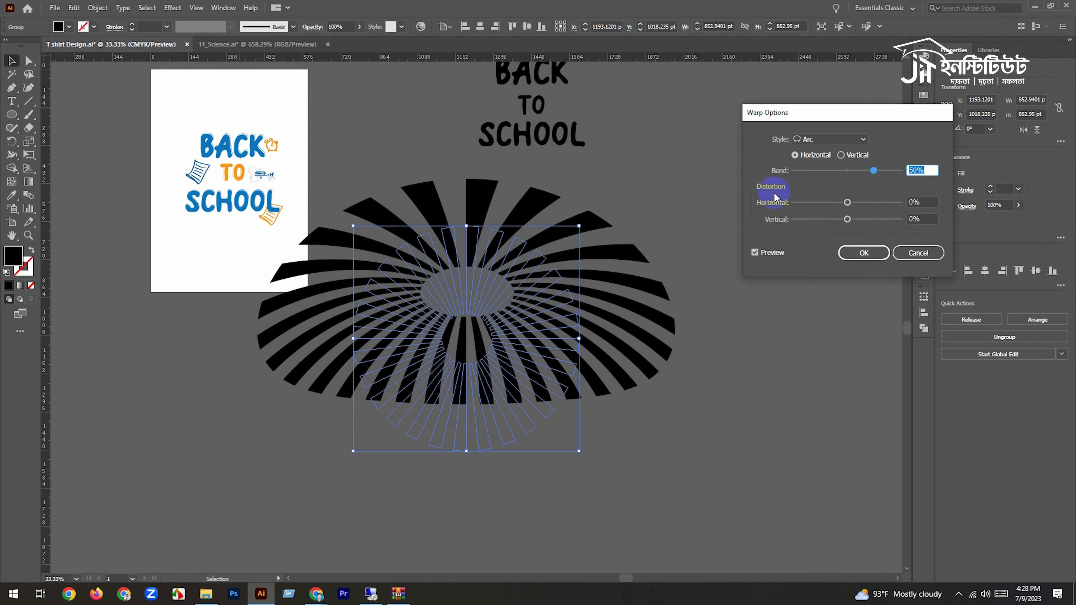
Try other warp styles on the sunburst, including Shell Upper with a 39% bend
{"action": "left_click", "coordinate": [840, 144]}
{"action": "left_click", "coordinate": [825, 319]}
{"action": "left_click_drag", "start_coordinate": [840, 174], "coordinate": [868, 171]}
{"action": "left_click", "coordinate": [830, 139]}
{"action": "left_click", "coordinate": [818, 268]}
{"action": "left_click", "coordinate": [830, 139]}
{"action": "left_click", "coordinate": [829, 229]}
Apply the Bulge warp style with a smaller bend to the sunburst and expand its appearance
{"action": "left_click", "coordinate": [830, 139]}
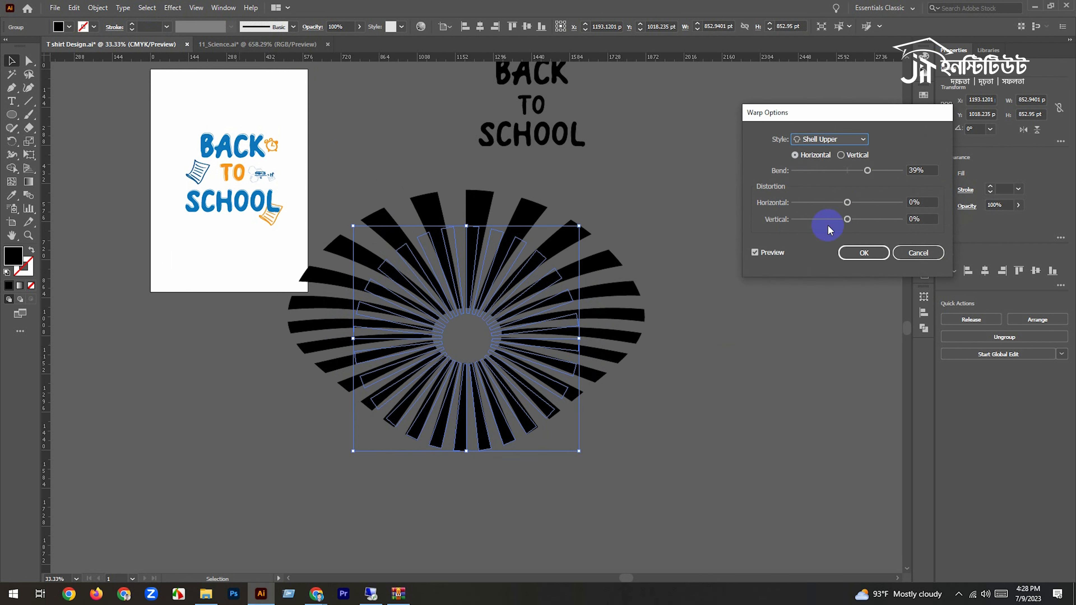
{"action": "left_click", "coordinate": [825, 320]}
{"action": "left_click_drag", "start_coordinate": [868, 171], "coordinate": [838, 206]}
{"action": "left_click", "coordinate": [830, 139]}
{"action": "left_click", "coordinate": [825, 203]}
{"action": "left_click", "coordinate": [864, 252]}
{"action": "left_click", "coordinate": [98, 8]}
{"action": "left_click", "coordinate": [122, 154]}
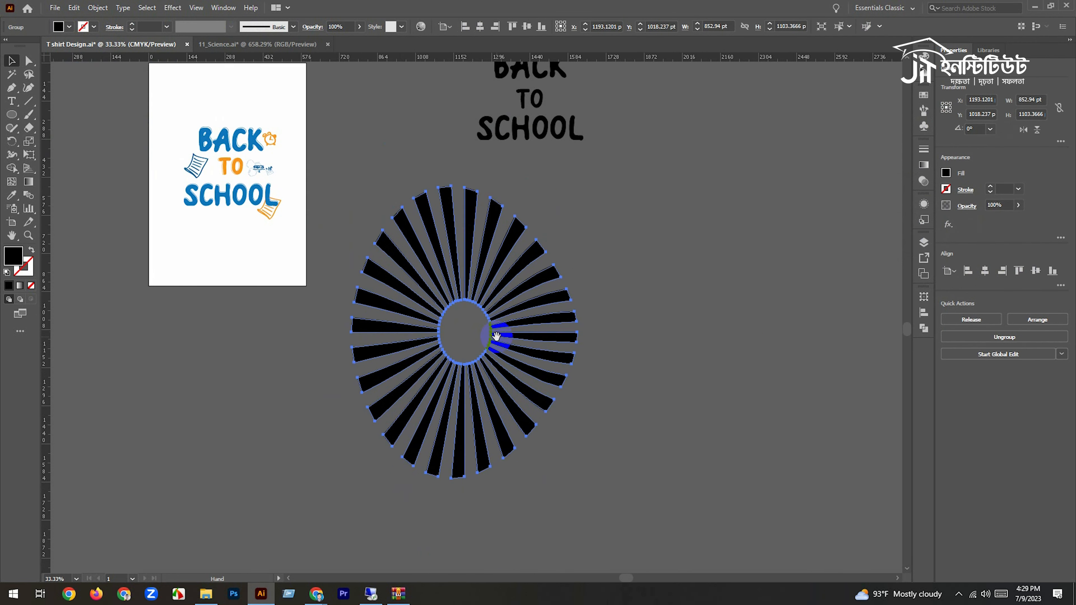
Fill the sunburst with a radial gradient running from red at the centre to orange at the outer ends
{"action": "left_click_drag", "start_coordinate": [496, 336], "coordinate": [493, 325]}
{"action": "left_click", "coordinate": [924, 165]}
{"action": "left_click", "coordinate": [843, 237]}
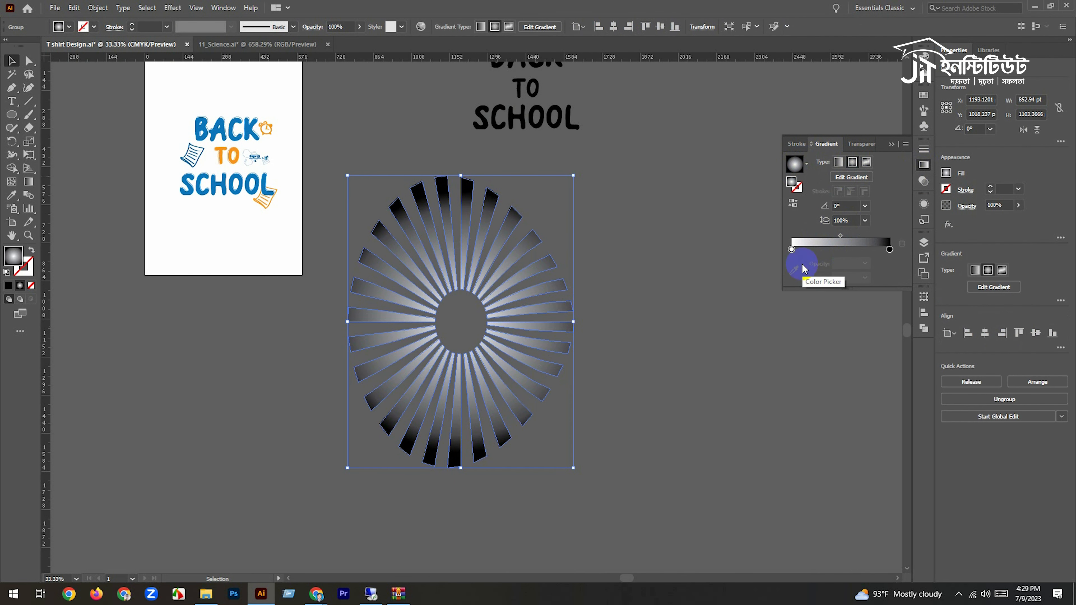
{"action": "double_click", "coordinate": [791, 249]}
{"action": "double_click", "coordinate": [889, 249]}
{"action": "left_click", "coordinate": [855, 285]}
{"action": "double_click", "coordinate": [791, 249]}
{"action": "left_click", "coordinate": [824, 285]}
Scale the sunburst down and move it onto the artboard behind the BACK TO SCHOOL lettering
{"action": "left_click", "coordinate": [661, 272]}
{"action": "left_click_drag", "start_coordinate": [626, 256], "coordinate": [673, 301]}
{"action": "left_click", "coordinate": [559, 270]}
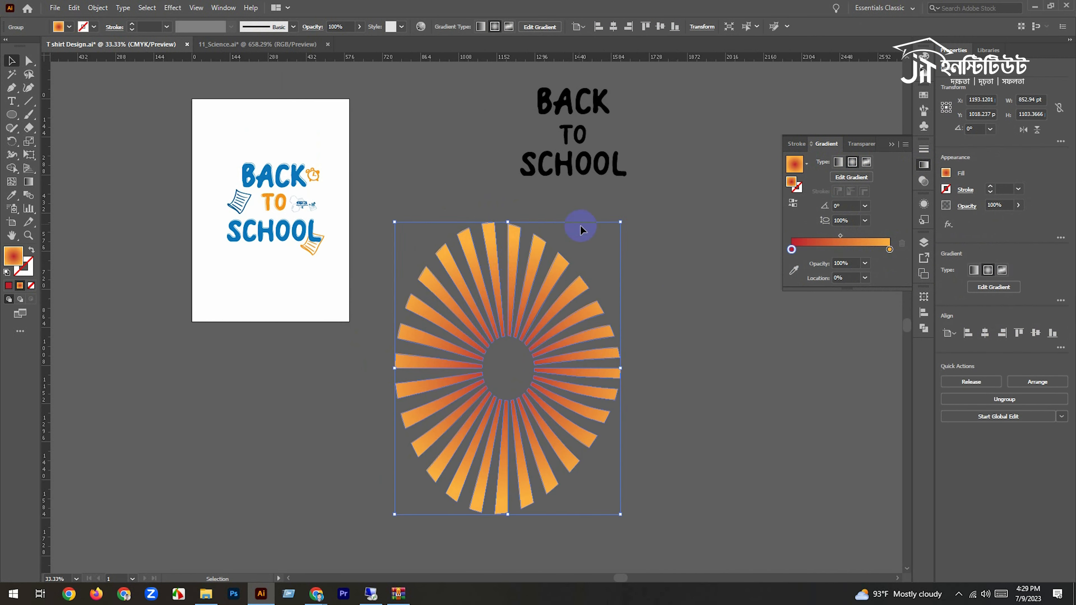
{"action": "left_click_drag", "start_coordinate": [620, 222], "coordinate": [555, 307]}
{"action": "left_click_drag", "start_coordinate": [478, 362], "coordinate": [293, 165]}
{"action": "key", "text": "ctrl+plus"}
{"action": "key", "text": "ctrl+plus"}
{"action": "left_click_drag", "start_coordinate": [435, 231], "coordinate": [322, 212]}
{"action": "left_click_drag", "start_coordinate": [404, 166], "coordinate": [376, 158]}
{"action": "left_click", "coordinate": [584, 298]}
{"action": "key", "text": "ctrl+plus"}
{"action": "left_click_drag", "start_coordinate": [388, 224], "coordinate": [485, 271]}
{"action": "left_click", "coordinate": [540, 216]}
{"action": "left_click_drag", "start_coordinate": [604, 325], "coordinate": [555, 325]}
{"action": "left_click", "coordinate": [606, 276]}
Resize the sunburst to about 485 by 478 pt and centre it around the word TO
{"action": "left_click", "coordinate": [333, 91]}
{"action": "left_click_drag", "start_coordinate": [363, 75], "coordinate": [363, 134]}
{"action": "key", "text": "ctrl+plus"}
{"action": "left_click_drag", "start_coordinate": [396, 312], "coordinate": [541, 314]}
{"action": "left_click_drag", "start_coordinate": [442, 254], "coordinate": [431, 229]}
{"action": "key", "text": "ctrl+minus"}
{"action": "left_click_drag", "start_coordinate": [483, 353], "coordinate": [442, 315]}
{"action": "left_click", "coordinate": [672, 334]}
{"action": "left_click_drag", "start_coordinate": [601, 246], "coordinate": [573, 279]}
{"action": "left_click", "coordinate": [567, 250]}
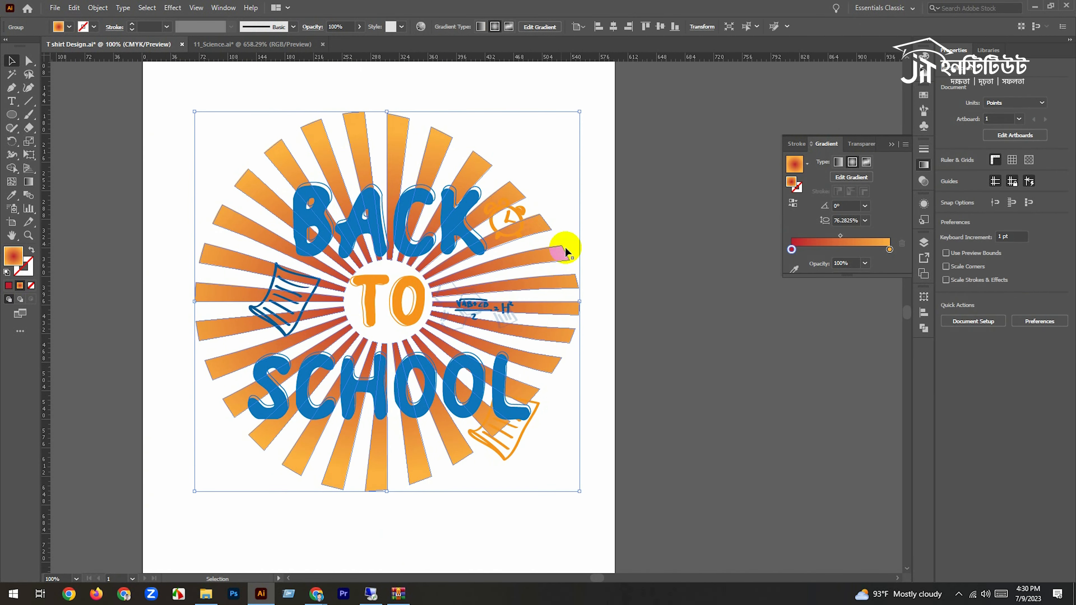
{"action": "key", "text": "ctrl+minus"}
{"action": "key", "text": "ctrl+shift+a"}
{"action": "key", "text": "ctrl+plus"}
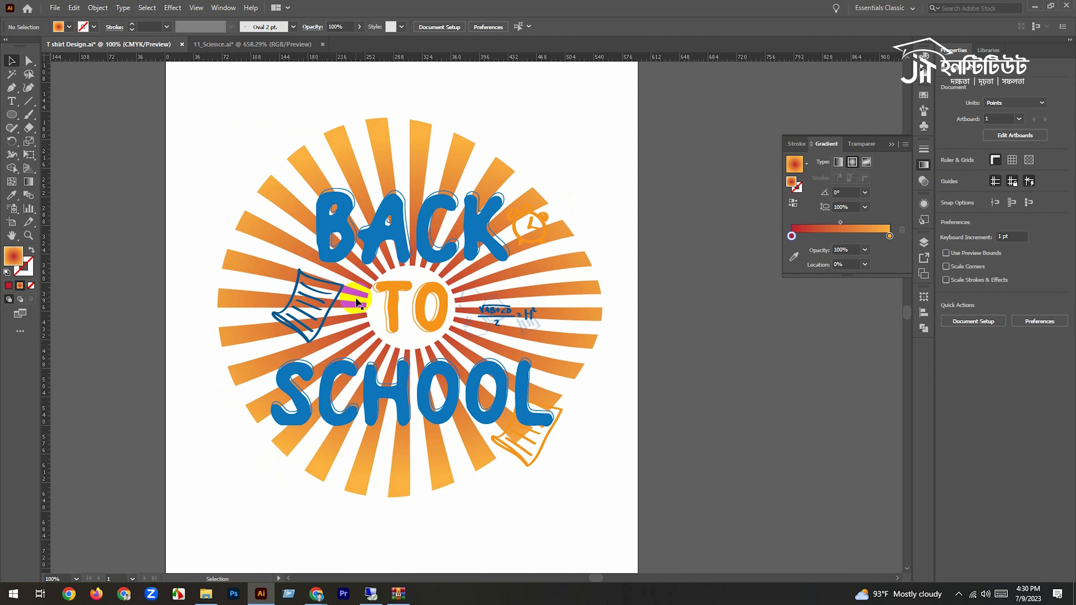
Set the opacity of the sunburst gradient's outer orange stop to 0% so the rays fade out
{"action": "left_click", "coordinate": [574, 264]}
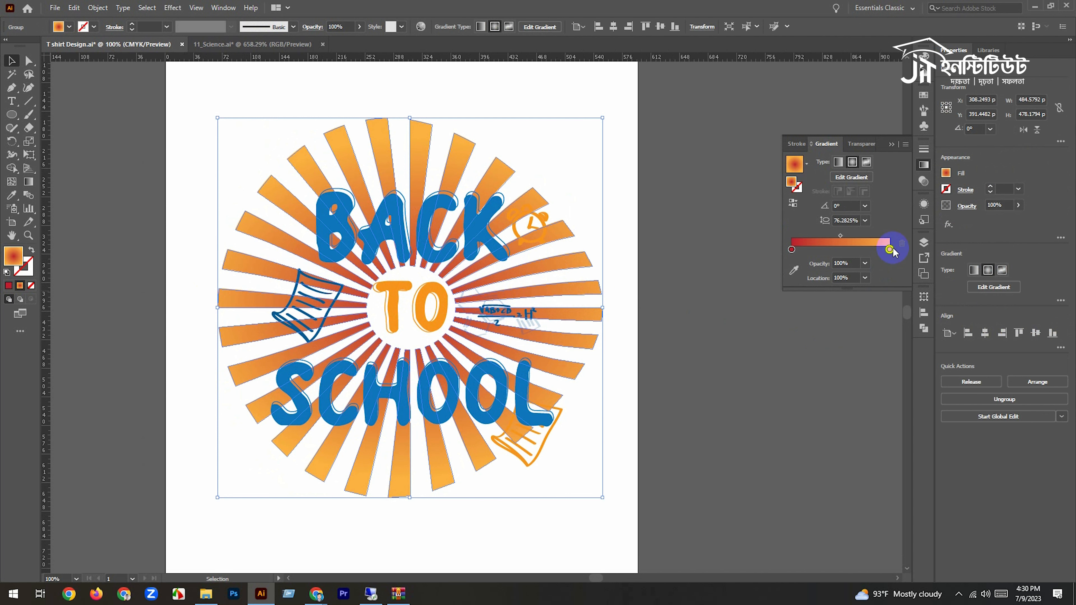
{"action": "left_click", "coordinate": [865, 263]}
{"action": "left_click", "coordinate": [865, 277]}
{"action": "left_click", "coordinate": [717, 375]}
{"action": "scroll", "coordinate": [678, 356], "scroll_direction": "up", "scroll_amount": 2}
{"action": "left_click", "coordinate": [583, 298]}
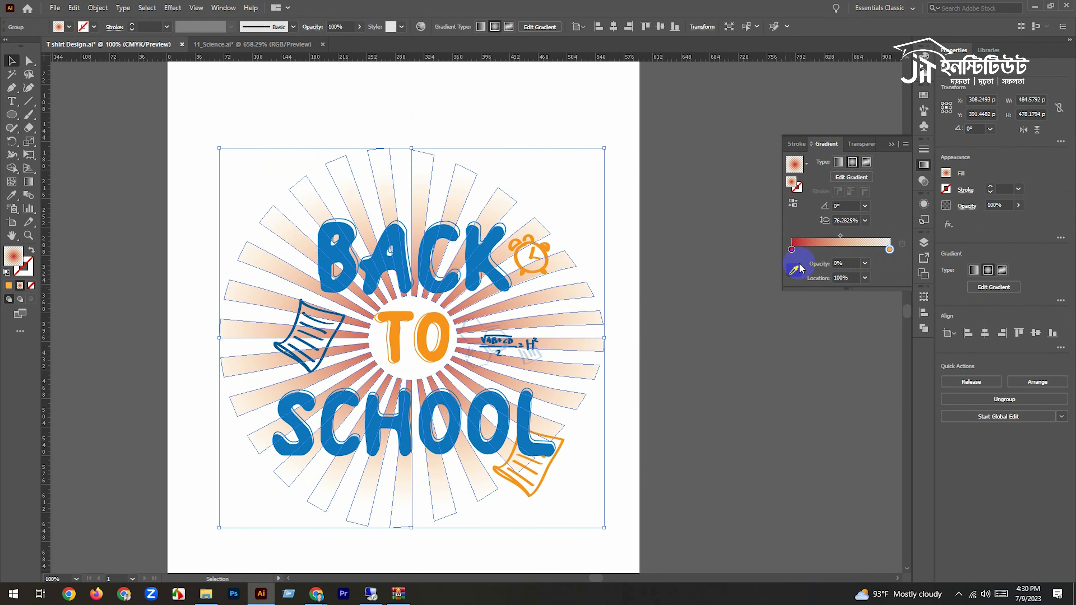
Shift the sunburst gradient's midpoint to about 37% and move its red stop slightly outward
{"action": "left_click_drag", "start_coordinate": [825, 240], "coordinate": [827, 239]}
{"action": "left_click", "coordinate": [689, 419]}
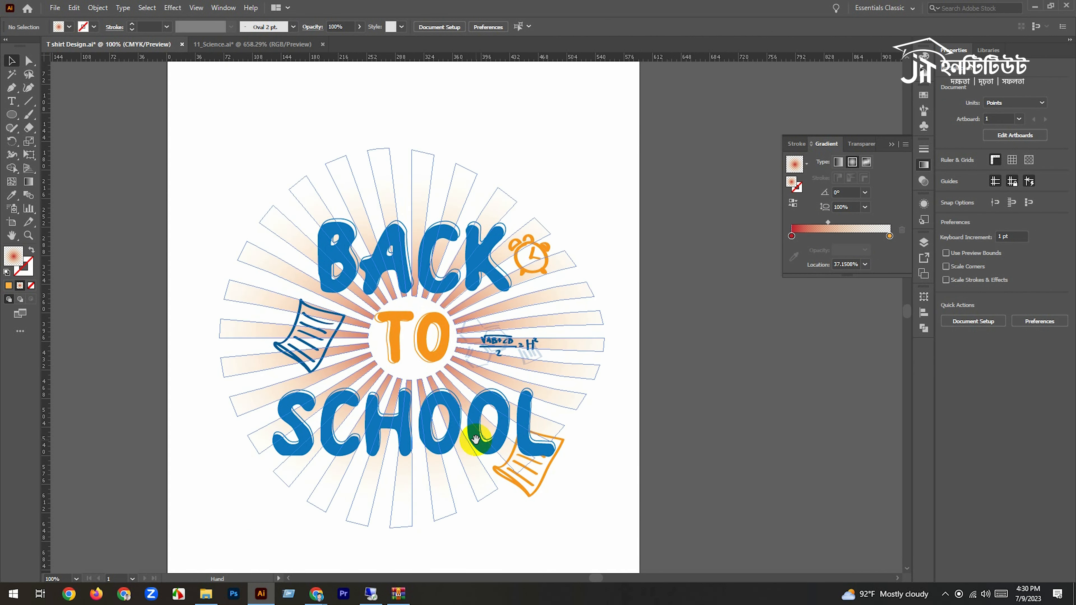
{"action": "left_click", "coordinate": [396, 355]}
{"action": "left_click_drag", "start_coordinate": [798, 250], "coordinate": [804, 252]}
{"action": "left_click", "coordinate": [753, 326]}
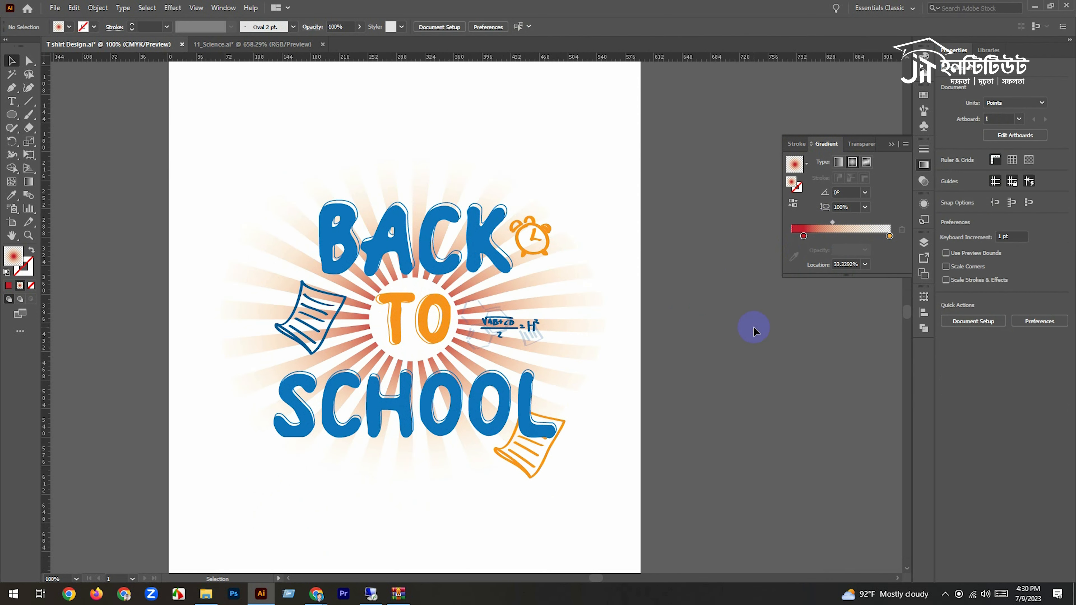
{"action": "key", "text": "ctrl+minus"}
{"action": "left_click_drag", "start_coordinate": [438, 355], "coordinate": [447, 302]}
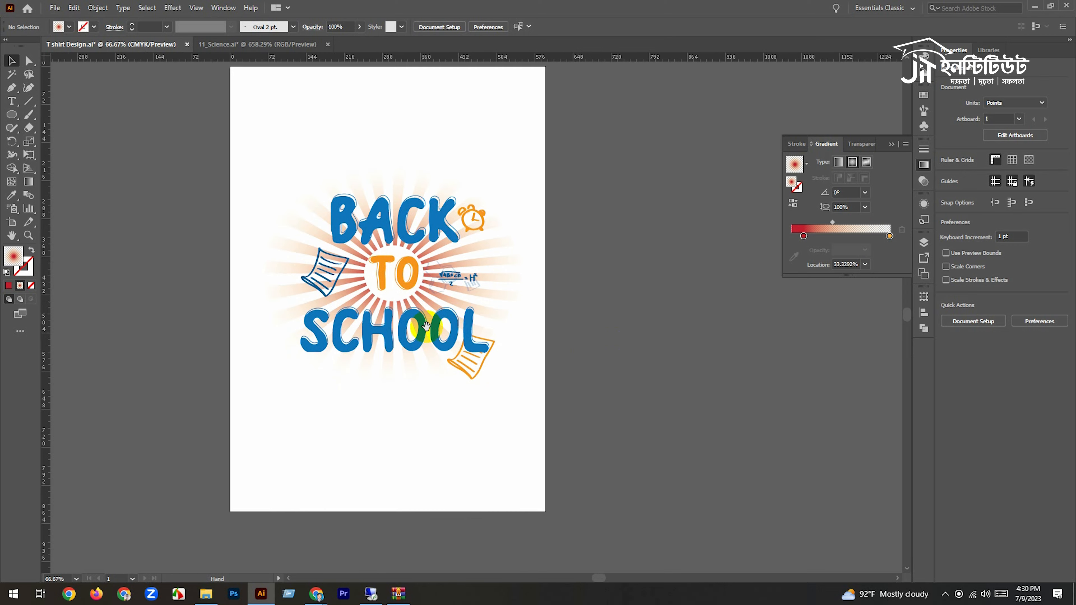
{"action": "left_click", "coordinate": [388, 361], "text": "ctrl"}
{"action": "left_click_drag", "start_coordinate": [418, 361], "coordinate": [375, 445]}
{"action": "left_click", "coordinate": [446, 425], "text": "ctrl+alt"}
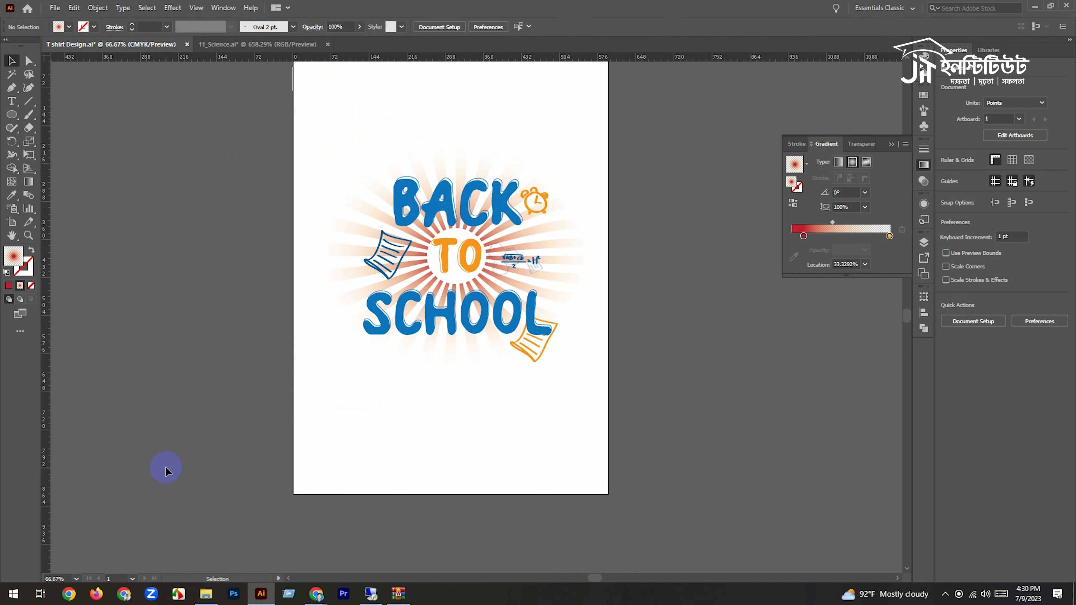
Switch to the browser for the hand-drawn starbursts image, return to Illustrator and paste it beside the artboard
{"action": "left_click", "coordinate": [322, 596]}
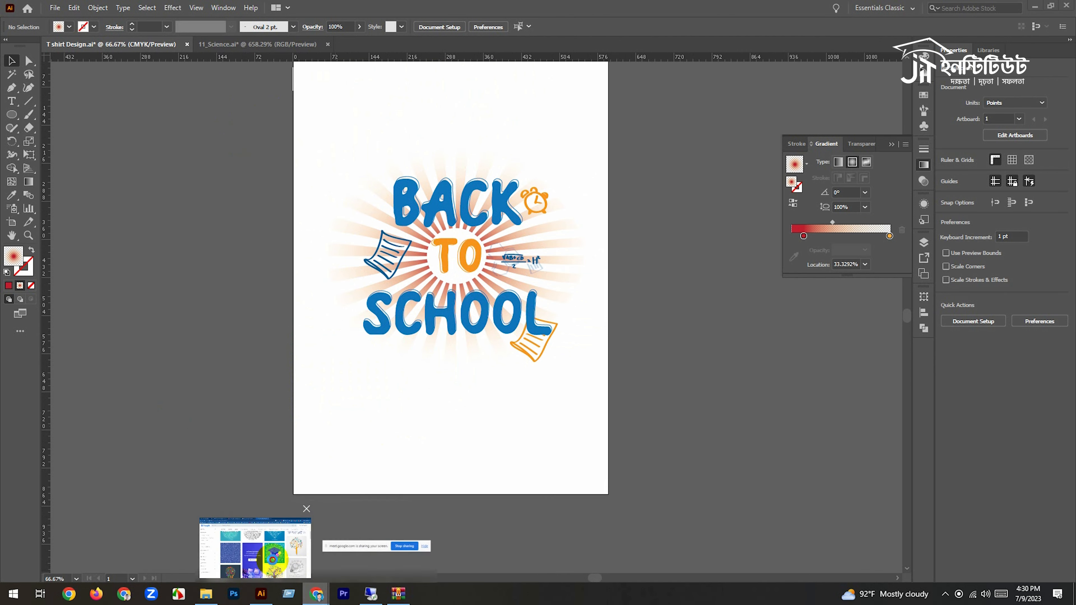
{"action": "left_click", "coordinate": [258, 534]}
{"action": "key", "text": "alt+Tab"}
{"action": "left_click_drag", "start_coordinate": [695, 391], "coordinate": [377, 367]}
{"action": "key", "text": "ctrl+v"}
{"action": "left_click", "coordinate": [516, 367], "text": "ctrl+alt"}
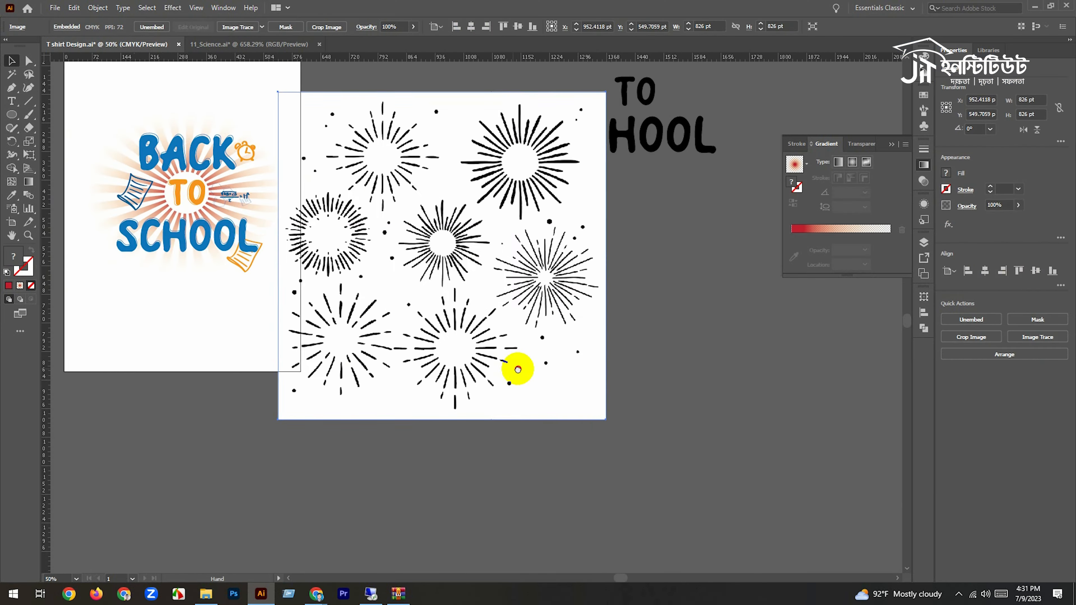
Image-trace the pasted starbursts picture and expand the tracing into paths
{"action": "left_click_drag", "start_coordinate": [516, 368], "coordinate": [617, 513]}
{"action": "left_click_drag", "start_coordinate": [708, 238], "coordinate": [620, 328]}
{"action": "left_click_drag", "start_coordinate": [516, 421], "coordinate": [531, 346]}
{"action": "left_click", "coordinate": [421, 243]}
{"action": "left_click", "coordinate": [237, 28]}
{"action": "left_click", "coordinate": [257, 28]}
Ungroup the traced starbursts and delete their white areas using the Magic Wand tool
{"action": "right_click", "coordinate": [516, 323]}
{"action": "left_click", "coordinate": [535, 432]}
{"action": "key", "text": "y"}
{"action": "left_click", "coordinate": [630, 318]}
{"action": "key", "text": "Delete"}
Delete the stray marks beside one traced starburst, select that starburst and copy it
{"action": "key", "text": "v"}
{"action": "scroll", "coordinate": [538, 392], "scroll_direction": "up", "scroll_amount": 2}
{"action": "left_click_drag", "start_coordinate": [542, 348], "coordinate": [508, 361]}
{"action": "left_click_drag", "start_coordinate": [685, 132], "coordinate": [651, 171]}
{"action": "key", "text": "Delete"}
{"action": "left_click_drag", "start_coordinate": [702, 213], "coordinate": [669, 266]}
{"action": "left_click_drag", "start_coordinate": [610, 225], "coordinate": [500, 312]}
{"action": "key", "text": "ctrl+c"}
Paste the black starburst and place it on the artboard below the lettering
{"action": "left_click", "coordinate": [586, 289], "text": "ctrl+alt"}
{"action": "left_click_drag", "start_coordinate": [368, 250], "coordinate": [565, 186]}
{"action": "left_click", "coordinate": [441, 370], "text": "ctrl"}
{"action": "key", "text": "ctrl+v"}
{"action": "left_click", "coordinate": [475, 306], "text": "ctrl"}
{"action": "left_click_drag", "start_coordinate": [534, 261], "coordinate": [464, 384]}
{"action": "left_click_drag", "start_coordinate": [492, 385], "coordinate": [318, 376]}
{"action": "left_click_drag", "start_coordinate": [265, 347], "coordinate": [427, 451]}
{"action": "left_click", "coordinate": [481, 237], "text": "ctrl+alt"}
{"action": "key", "text": "a"}
{"action": "left_click", "coordinate": [482, 278]}
{"action": "left_click", "coordinate": [460, 415]}
{"action": "key", "text": "v"}
{"action": "left_click", "coordinate": [459, 415], "text": "ctrl+alt"}
{"action": "left_click", "coordinate": [459, 415], "text": "ctrl+alt"}
{"action": "left_click_drag", "start_coordinate": [317, 363], "coordinate": [317, 363]}
{"action": "key", "text": "ctrl+z"}
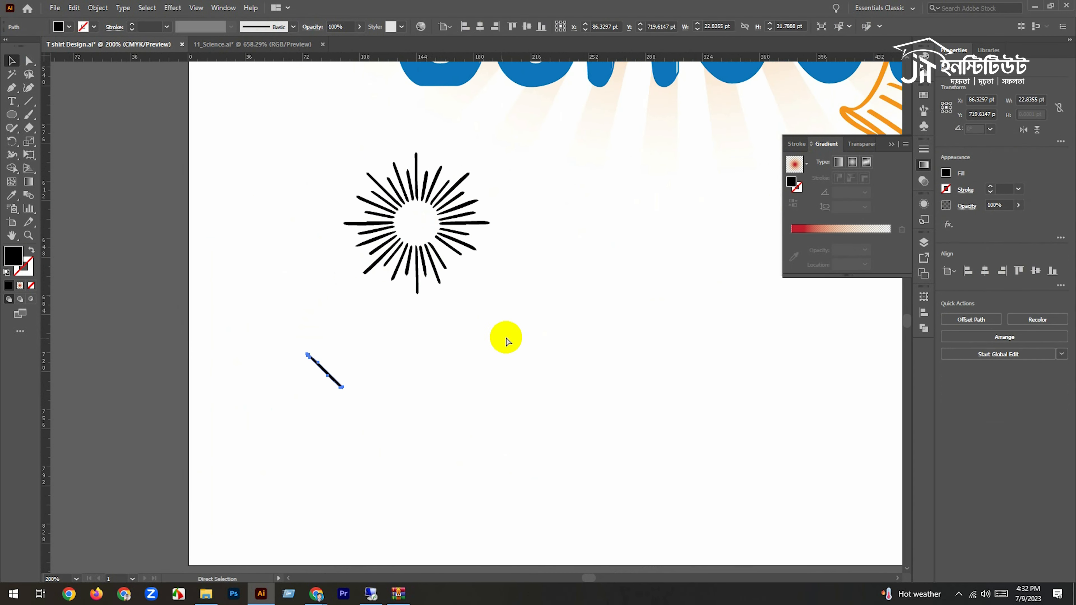
Enlarge the black starburst below the lettering and reposition it in the empty area of the artboard
{"action": "left_click_drag", "start_coordinate": [431, 271], "coordinate": [641, 410]}
{"action": "left_click", "coordinate": [577, 396], "text": "ctrl+alt"}
{"action": "left_click_drag", "start_coordinate": [569, 240], "coordinate": [631, 181]}
{"action": "left_click_drag", "start_coordinate": [483, 308], "coordinate": [330, 360]}
{"action": "left_click", "coordinate": [526, 295]}
{"action": "left_click", "coordinate": [397, 306], "text": "ctrl"}
{"action": "key", "text": "ctrl+0"}
{"action": "left_click", "coordinate": [427, 439], "text": "ctrl"}
{"action": "left_click", "coordinate": [441, 407], "text": "ctrl"}
{"action": "left_click", "coordinate": [424, 394], "text": "ctrl"}
{"action": "left_click", "coordinate": [384, 393], "text": "ctrl"}
{"action": "left_click_drag", "start_coordinate": [351, 395], "coordinate": [363, 345]}
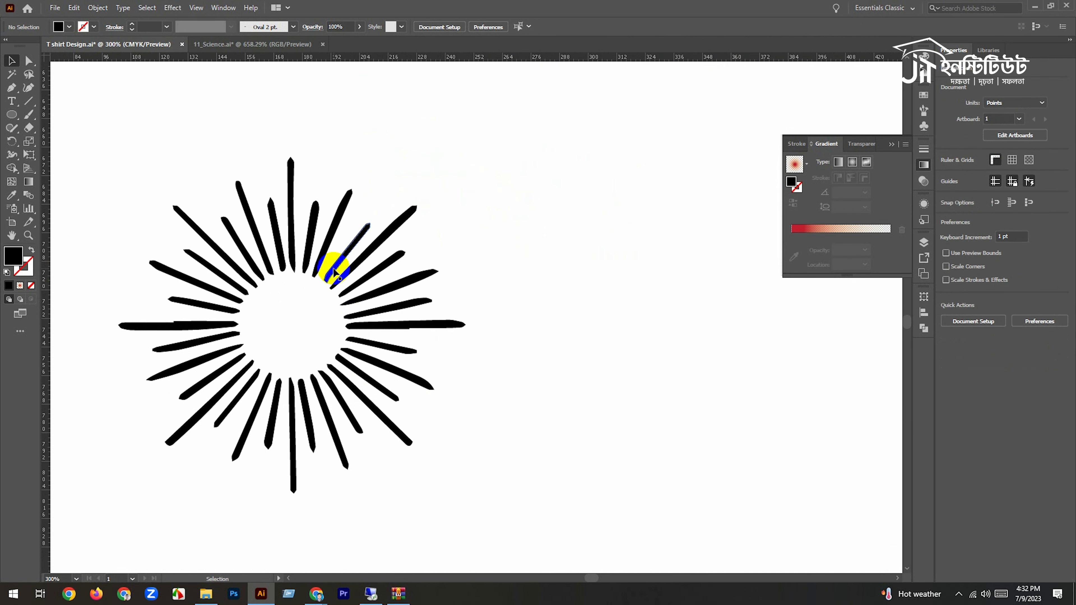
{"action": "left_click", "coordinate": [317, 258]}
{"action": "left_click", "coordinate": [514, 283]}
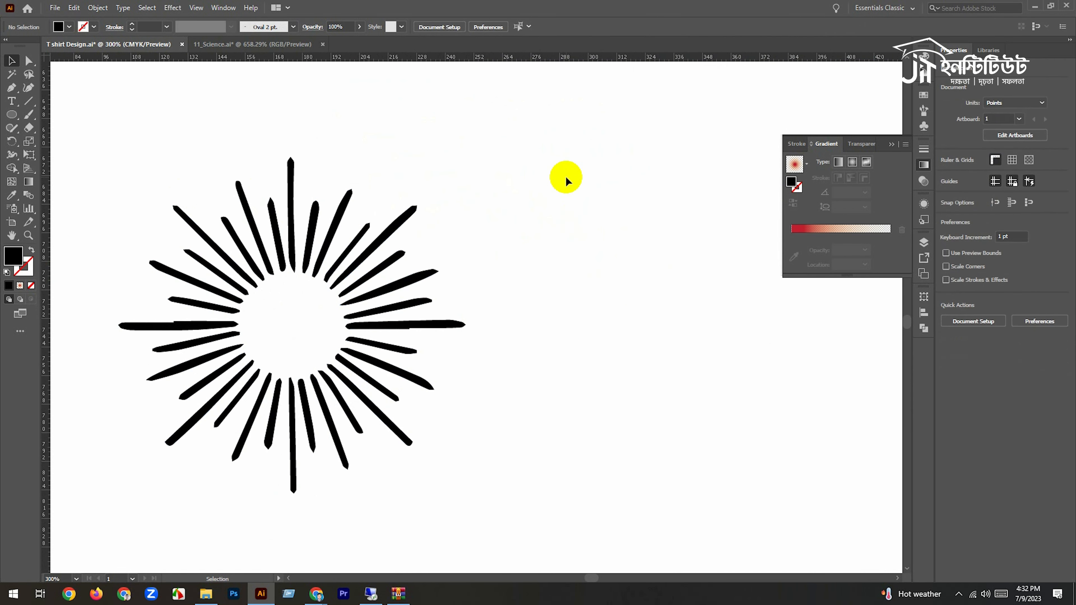
{"action": "key", "text": "a"}
{"action": "left_click_drag", "start_coordinate": [610, 127], "coordinate": [503, 223]}
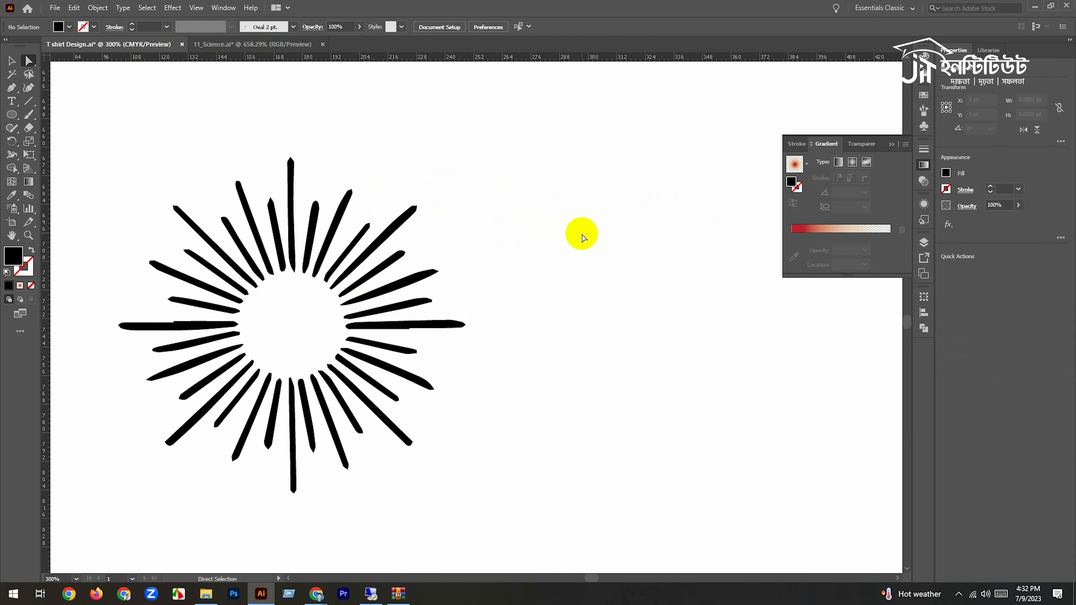
{"action": "left_click_drag", "start_coordinate": [564, 135], "coordinate": [267, 306]}
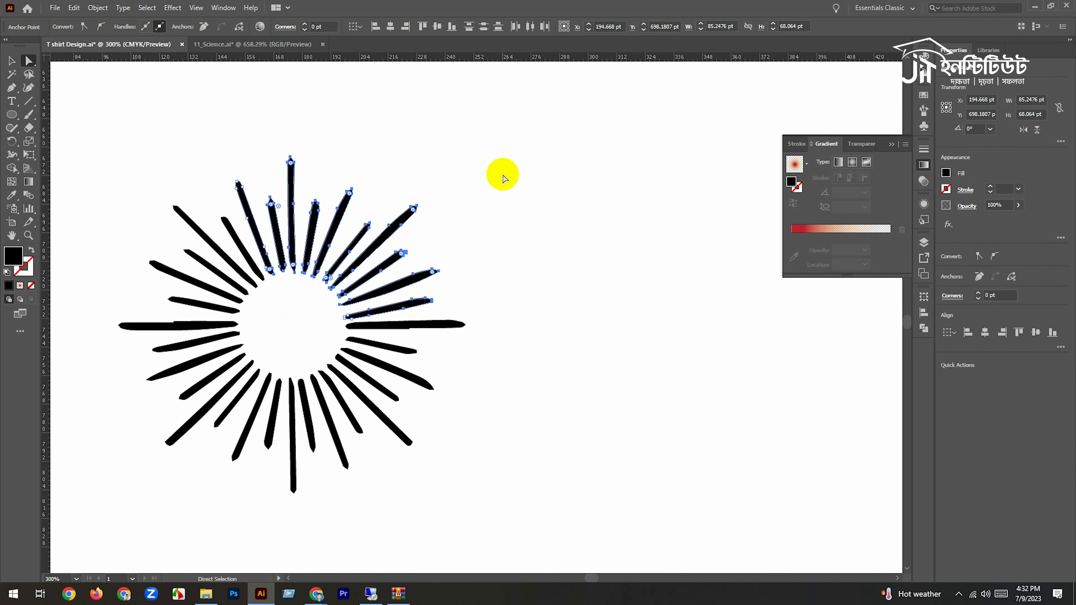
{"action": "left_click", "coordinate": [501, 175]}
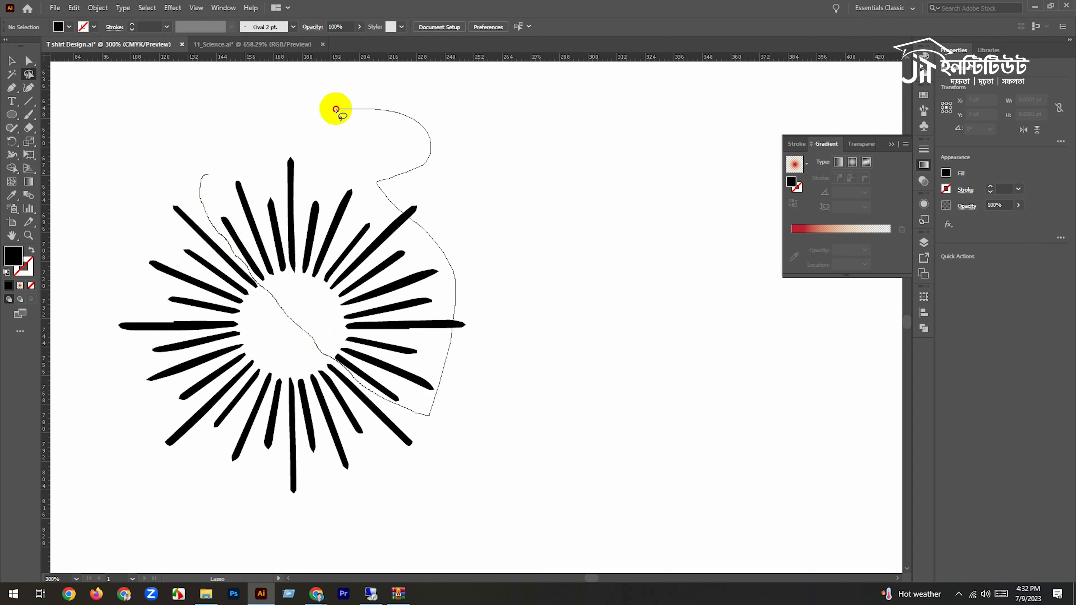
Lasso the upper-right rays of the black starburst and delete them along with their leftover tip fragments
{"action": "left_click_drag", "start_coordinate": [291, 84], "coordinate": [210, 187]}
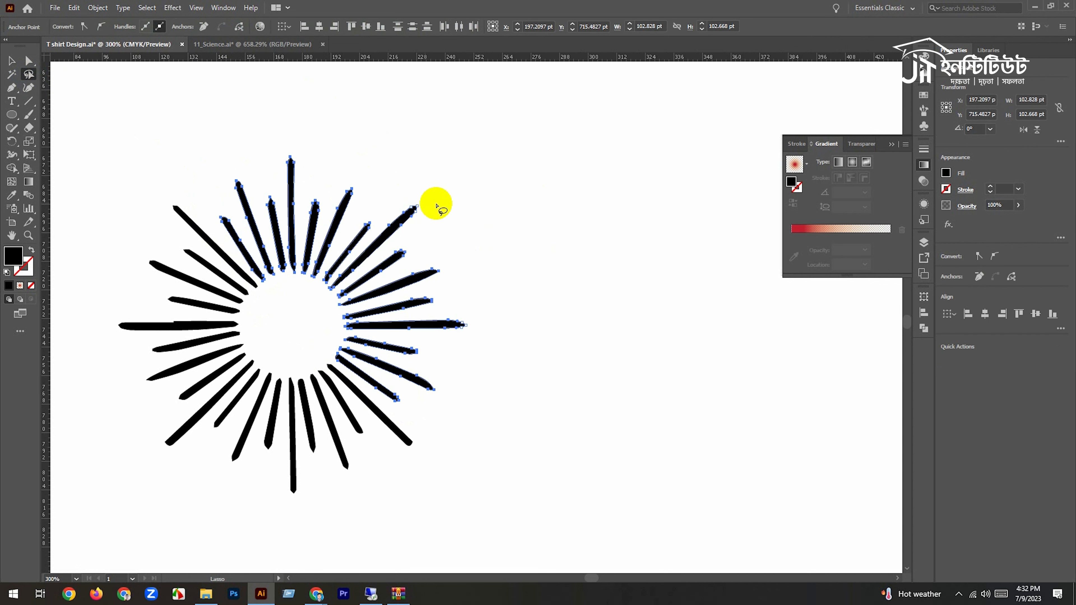
{"action": "key", "text": "Delete"}
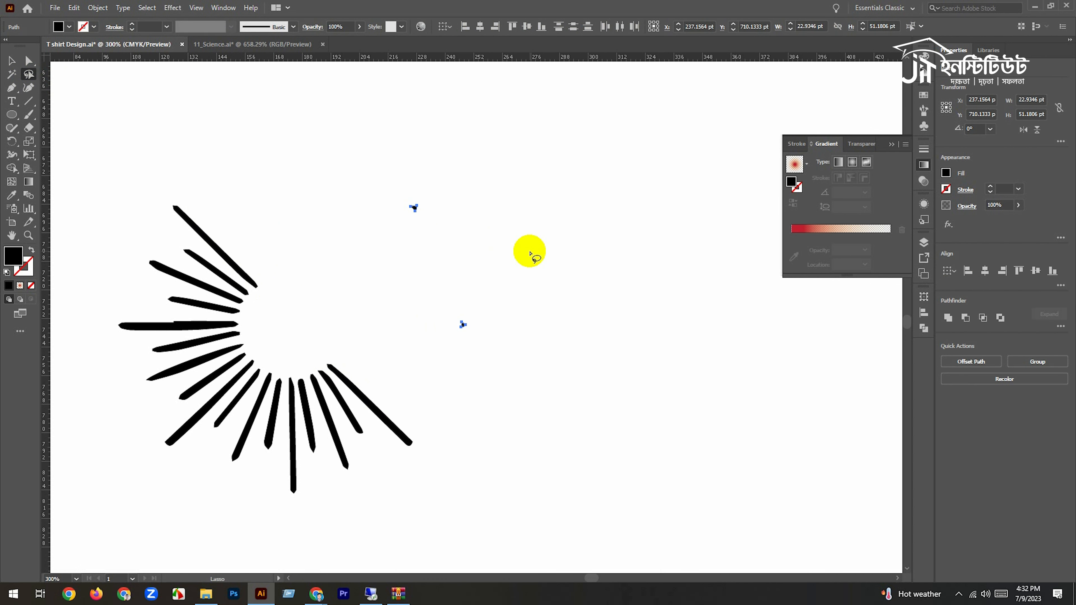
{"action": "left_click", "coordinate": [489, 204]}
{"action": "left_click_drag", "start_coordinate": [375, 170], "coordinate": [443, 241]}
{"action": "key", "text": "Delete"}
{"action": "left_click_drag", "start_coordinate": [527, 360], "coordinate": [445, 301]}
{"action": "key", "text": "Delete"}
Move the remaining starburst rays to the lower-left curve of the S in SCHOOL and scale them to about 70 × 68 pt
{"action": "left_click", "coordinate": [473, 341], "text": "ctrl+alt"}
{"action": "left_click_drag", "start_coordinate": [333, 500], "coordinate": [309, 337]}
{"action": "left_click_drag", "start_coordinate": [570, 428], "coordinate": [507, 398]}
{"action": "left_click_drag", "start_coordinate": [456, 320], "coordinate": [473, 300]}
{"action": "left_click", "coordinate": [558, 366]}
{"action": "scroll", "coordinate": [524, 312], "scroll_direction": "up", "scroll_amount": 2}
{"action": "left_click_drag", "start_coordinate": [350, 321], "coordinate": [355, 315]}
{"action": "left_click_drag", "start_coordinate": [257, 282], "coordinate": [251, 285]}
Draw an ellipse about 25 × 29 pt over the lower-left end of the S, inside the ring of rays
{"action": "key", "text": "l"}
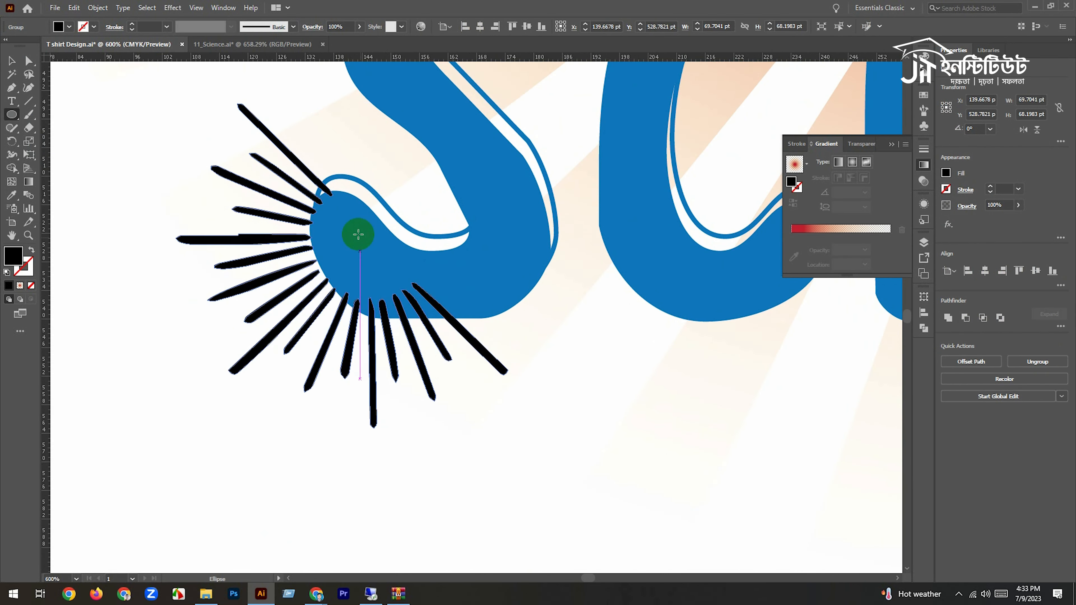
{"action": "left_click_drag", "start_coordinate": [366, 254], "coordinate": [487, 321]}
{"action": "key", "text": "v"}
{"action": "left_click_drag", "start_coordinate": [298, 254], "coordinate": [326, 254]}
{"action": "left_click_drag", "start_coordinate": [370, 257], "coordinate": [355, 243]}
Reshape and enlarge the ellipse so it follows the curve of the S and overlaps the inner ends of the rays
{"action": "key", "text": "a"}
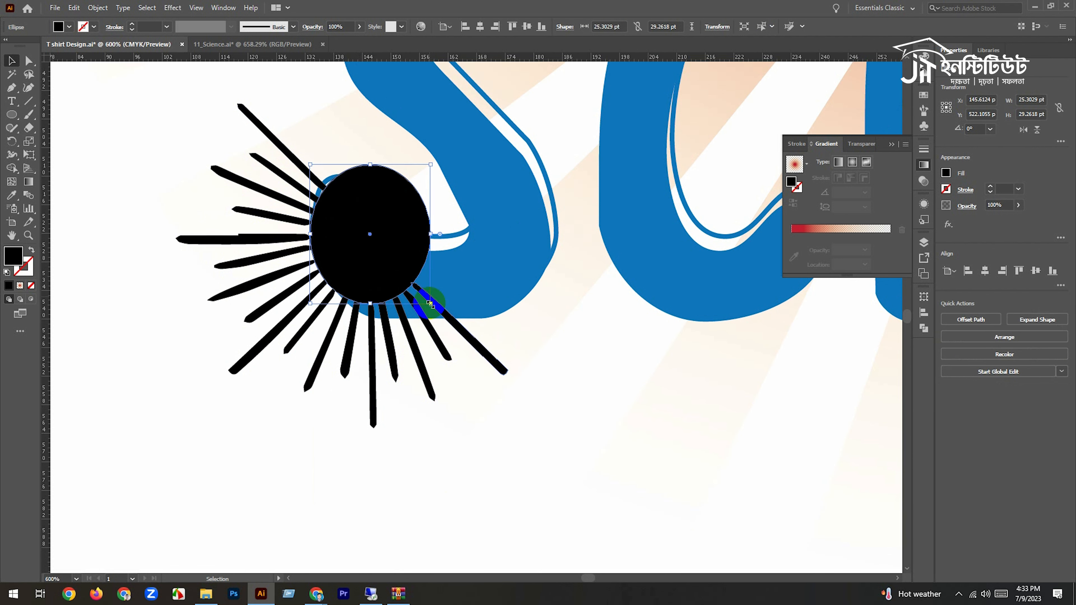
{"action": "left_click_drag", "start_coordinate": [421, 229], "coordinate": [462, 301]}
{"action": "left_click_drag", "start_coordinate": [370, 304], "coordinate": [378, 318]}
{"action": "key", "text": "v"}
{"action": "left_click_drag", "start_coordinate": [310, 164], "coordinate": [300, 155]}
{"action": "left_click_drag", "start_coordinate": [462, 323], "coordinate": [472, 333]}
Use the Shape Builder tool on the ellipse and rays to remove the ellipse and trim the rays' inner ends
{"action": "left_click", "coordinate": [245, 358], "text": "shift"}
{"action": "key", "text": "ctrl+plus"}
{"action": "left_click_drag", "start_coordinate": [403, 317], "coordinate": [267, 335]}
{"action": "key", "text": "ctrl+plus"}
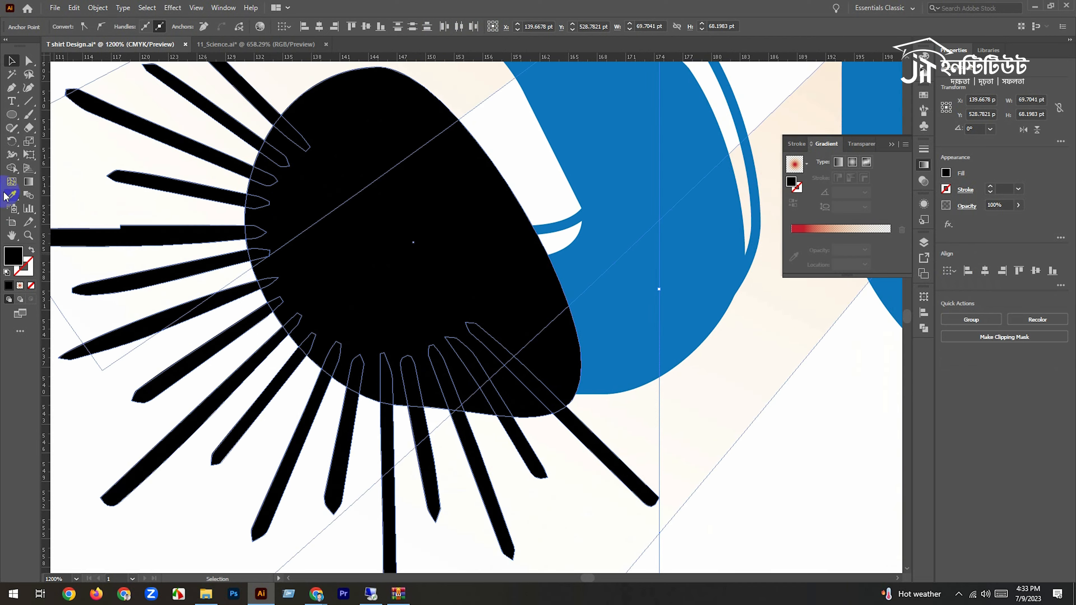
{"action": "left_click", "coordinate": [12, 168]}
{"action": "left_click_drag", "start_coordinate": [404, 118], "coordinate": [260, 195]}
{"action": "left_click_drag", "start_coordinate": [317, 352], "coordinate": [515, 369]}
{"action": "key", "text": "v"}
Recolor the trimmed starburst beside the S with the orange sampled from the alarm clock
{"action": "scroll", "coordinate": [443, 332], "scroll_direction": "down", "scroll_amount": 3}
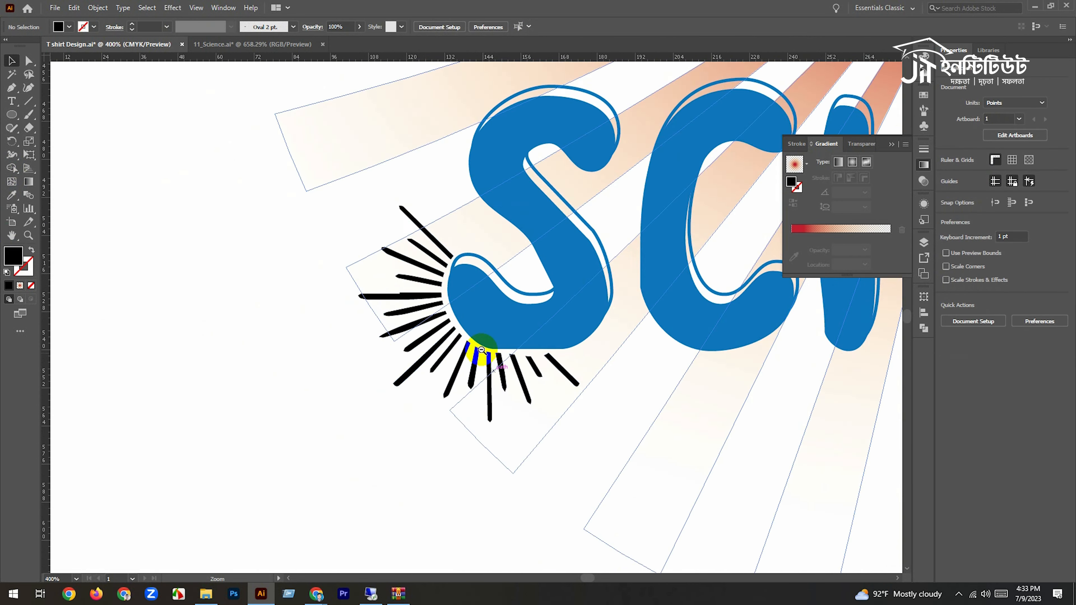
{"action": "left_click", "coordinate": [403, 468]}
{"action": "scroll", "coordinate": [352, 420], "scroll_direction": "down", "scroll_amount": 2}
{"action": "left_click", "coordinate": [348, 389]}
{"action": "scroll", "coordinate": [348, 390], "scroll_direction": "up", "scroll_amount": 2}
{"action": "scroll", "coordinate": [296, 387], "scroll_direction": "down", "scroll_amount": 3}
{"action": "scroll", "coordinate": [687, 441], "scroll_direction": "up", "scroll_amount": 2}
{"action": "key", "text": "i"}
{"action": "left_click", "coordinate": [735, 127]}
{"action": "key", "text": "v"}
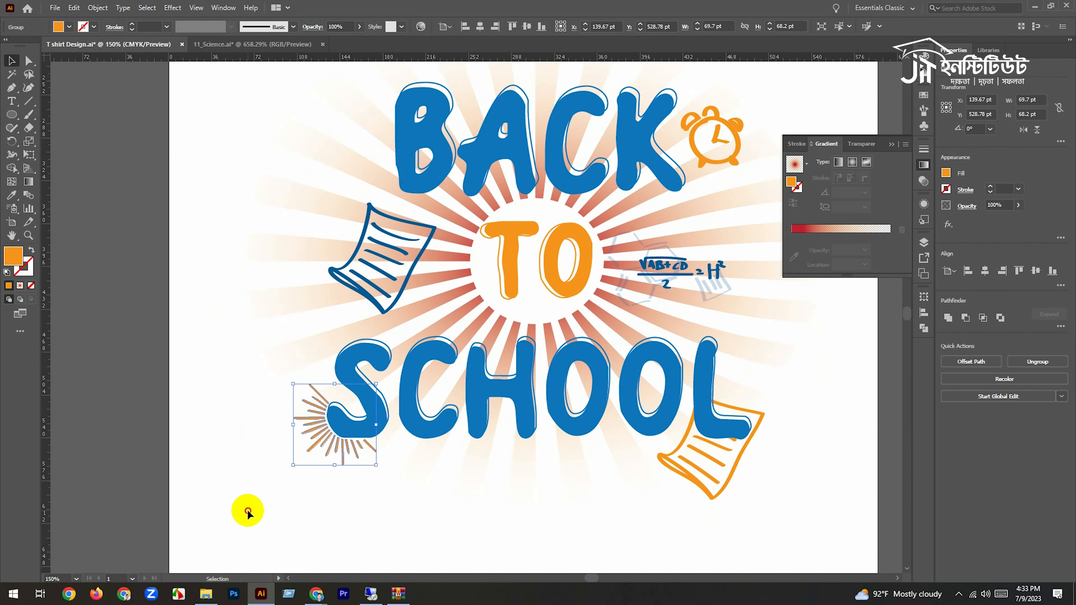
Duplicate the orange starburst above the BACK lettering and rotate the copy by 180°
{"action": "left_click", "coordinate": [244, 504]}
{"action": "scroll", "coordinate": [436, 442], "scroll_direction": "down", "scroll_amount": 2}
{"action": "left_click", "coordinate": [470, 256], "text": "ctrl"}
{"action": "left_click_drag", "start_coordinate": [244, 500], "coordinate": [316, 203]}
{"action": "left_click_drag", "start_coordinate": [351, 155], "coordinate": [287, 224]}
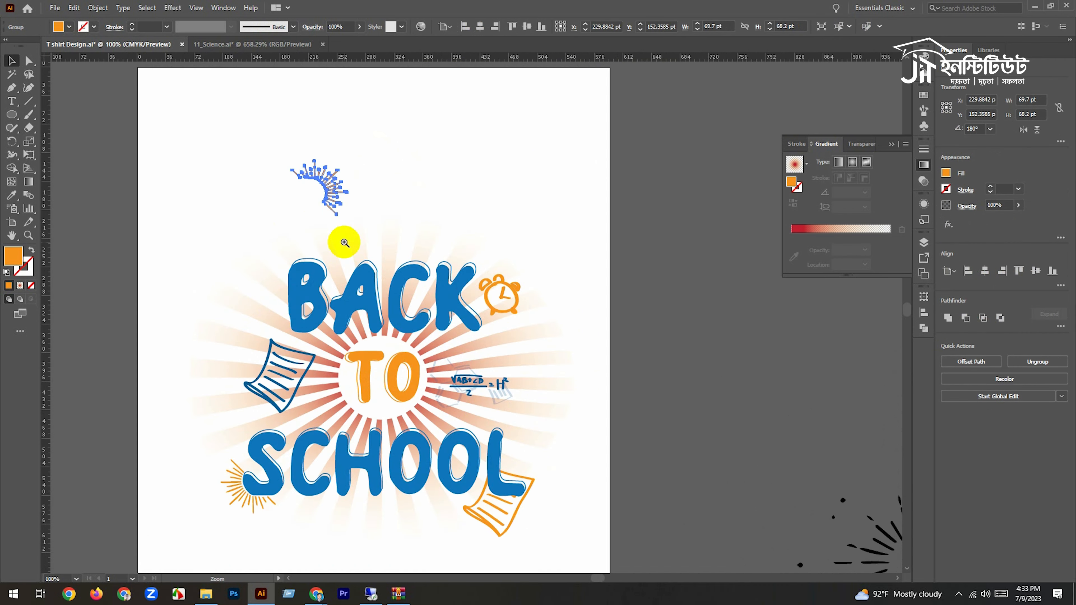
Rotate and resize the starburst copy and position it over the top of the B in BACK
{"action": "left_click", "coordinate": [356, 243], "text": "ctrl"}
{"action": "left_click", "coordinate": [466, 259], "text": "ctrl"}
{"action": "left_click_drag", "start_coordinate": [462, 229], "coordinate": [422, 207]}
{"action": "left_click_drag", "start_coordinate": [417, 245], "coordinate": [388, 375]}
{"action": "scroll", "coordinate": [388, 375], "scroll_direction": "up", "scroll_amount": 1}
{"action": "left_click_drag", "start_coordinate": [350, 217], "coordinate": [274, 238]}
{"action": "left_click_drag", "start_coordinate": [425, 294], "coordinate": [400, 330]}
{"action": "left_click_drag", "start_coordinate": [230, 326], "coordinate": [243, 332]}
{"action": "left_click_drag", "start_coordinate": [355, 274], "coordinate": [348, 292]}
{"action": "left_click_drag", "start_coordinate": [331, 327], "coordinate": [327, 332]}
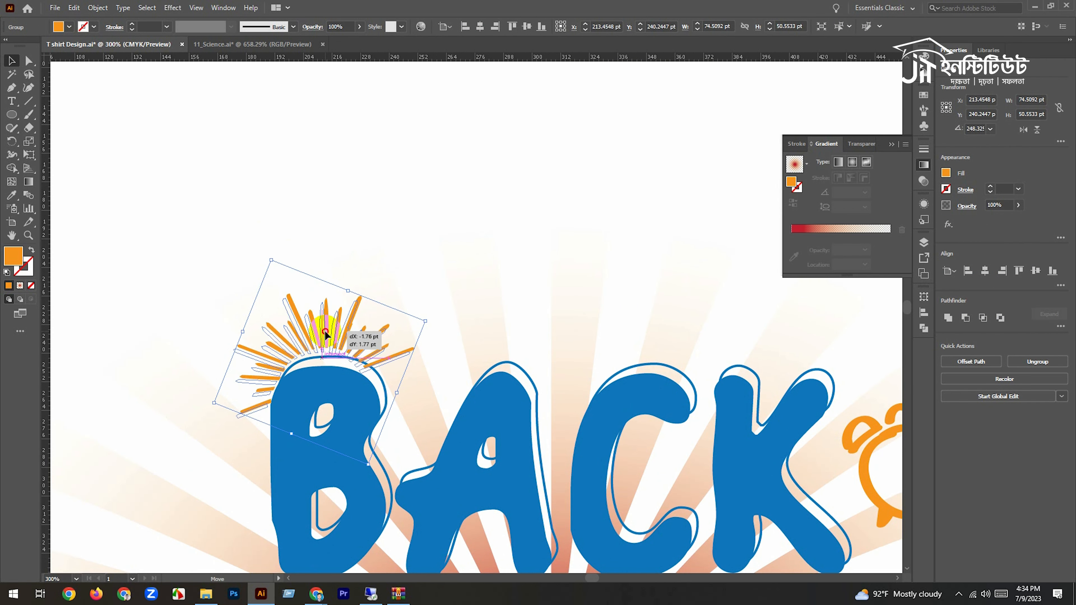
Fine-tune the orange starburst's fit around the top of the B and deselect it
{"action": "left_click", "coordinate": [466, 244], "text": "ctrl+alt"}
{"action": "left_click", "coordinate": [455, 377], "text": "ctrl"}
{"action": "left_click", "coordinate": [460, 377], "text": "ctrl"}
{"action": "left_click_drag", "start_coordinate": [450, 323], "coordinate": [480, 333]}
{"action": "left_click_drag", "start_coordinate": [399, 253], "coordinate": [393, 241]}
{"action": "left_click", "coordinate": [480, 271], "text": "ctrl+alt"}
{"action": "left_click", "coordinate": [477, 270], "text": "ctrl+alt"}
{"action": "left_click", "coordinate": [470, 269], "text": "ctrl+alt"}
{"action": "left_click_drag", "start_coordinate": [472, 325], "coordinate": [472, 279]}
{"action": "left_click", "coordinate": [571, 315]}
{"action": "left_click", "coordinate": [571, 315], "text": "ctrl+alt"}
{"action": "left_click", "coordinate": [568, 314], "text": "ctrl+alt"}
{"action": "left_click", "coordinate": [543, 361], "text": "ctrl+alt"}
{"action": "left_click", "coordinate": [422, 347], "text": "ctrl"}
{"action": "left_click_drag", "start_coordinate": [444, 368], "coordinate": [408, 416]}
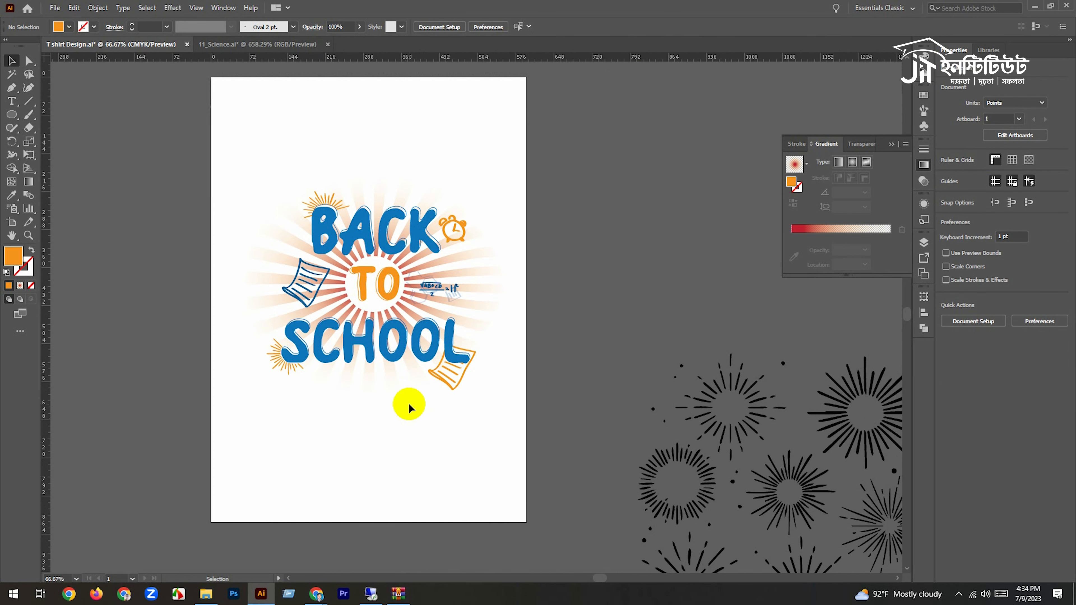
Switch to the 11_Science document and copy the set-square triangle doodle
{"action": "left_click", "coordinate": [307, 50]}
{"action": "left_click", "coordinate": [367, 330], "text": "ctrl+alt"}
{"action": "left_click", "coordinate": [367, 330], "text": "ctrl+alt"}
{"action": "left_click", "coordinate": [368, 331], "text": "ctrl+alt"}
{"action": "left_click", "coordinate": [367, 331], "text": "ctrl+alt"}
{"action": "left_click", "coordinate": [367, 331], "text": "ctrl+alt"}
{"action": "left_click", "coordinate": [521, 347], "text": "ctrl+alt"}
{"action": "left_click_drag", "start_coordinate": [520, 345], "coordinate": [530, 367]}
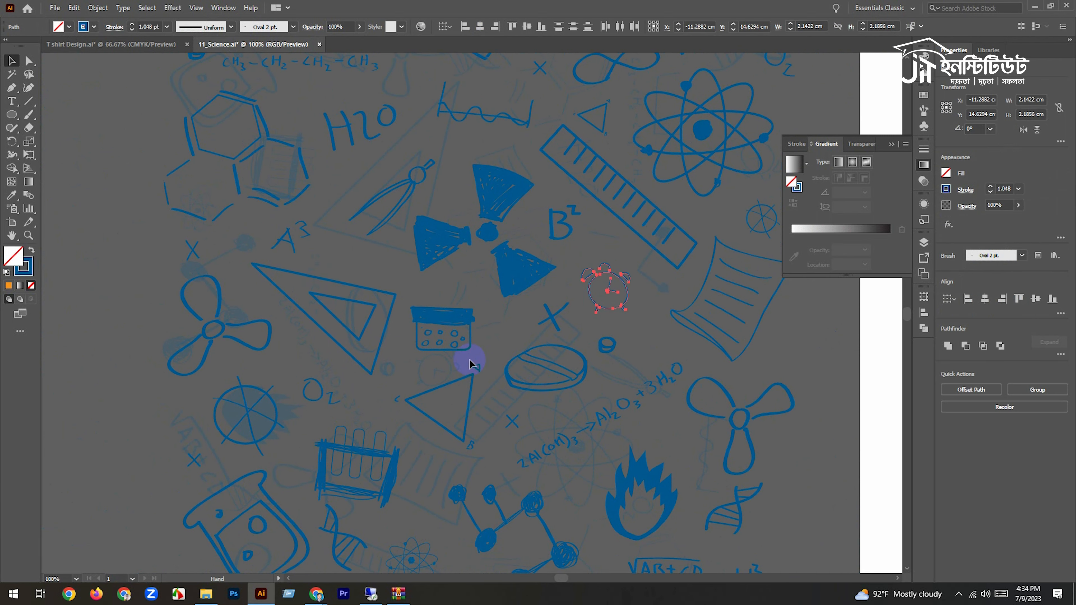
{"action": "left_click", "coordinate": [332, 308]}
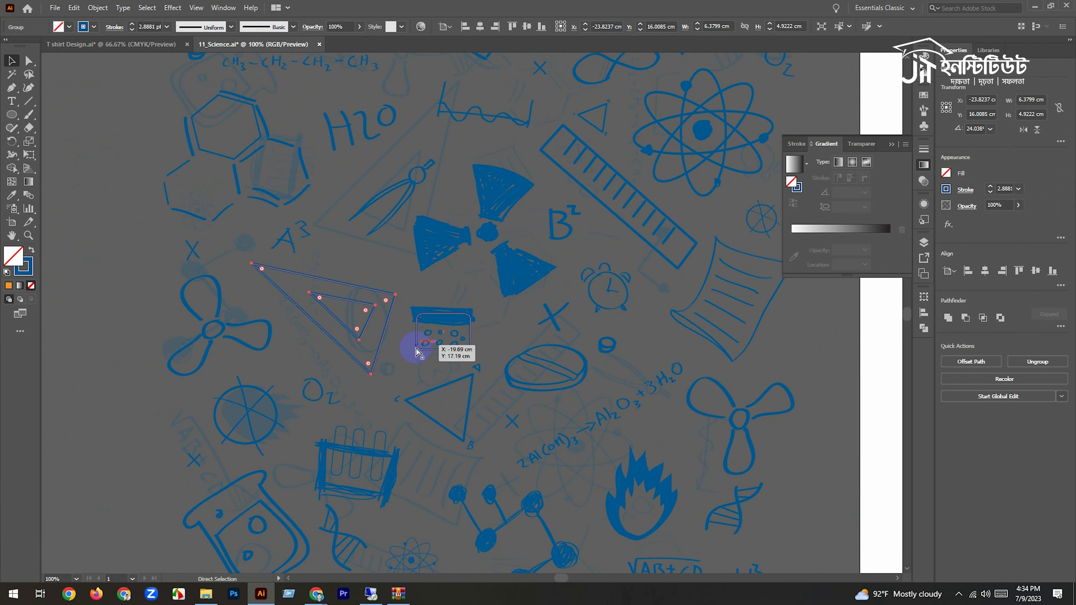
Paste the set square into the T shirt Design document, expand its fill and stroke, and place it below SCHOOL
{"action": "left_click", "coordinate": [128, 58]}
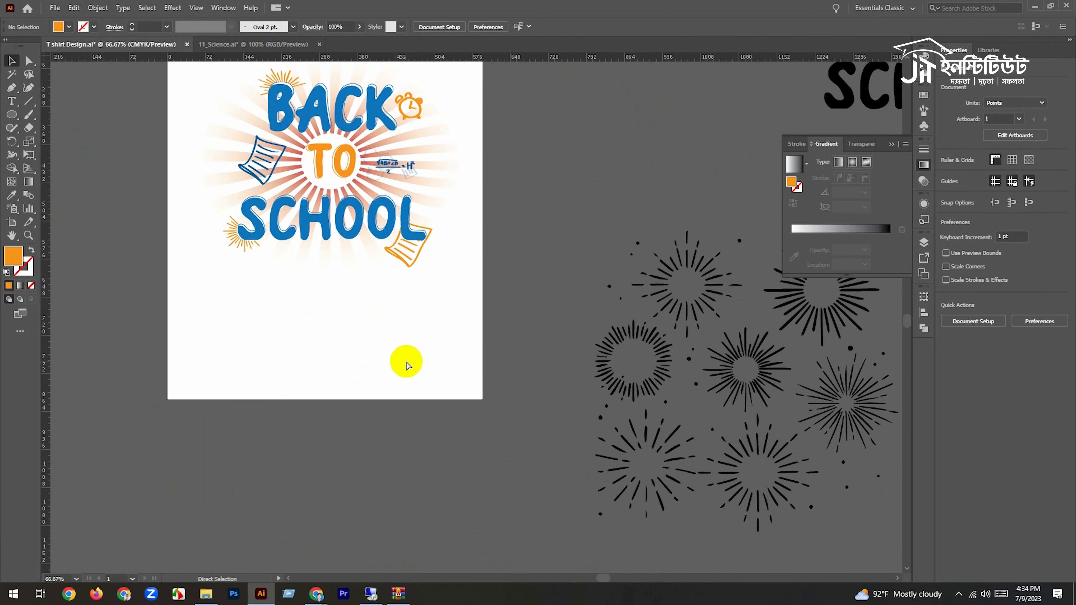
{"action": "key", "text": "ctrl+v"}
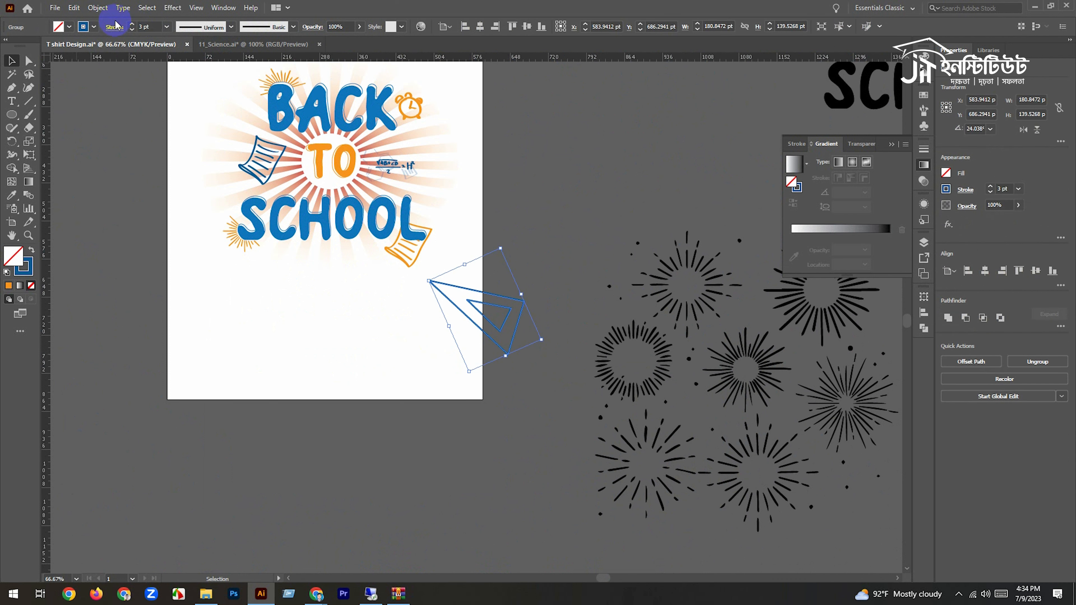
{"action": "left_click", "coordinate": [98, 7]}
{"action": "left_click", "coordinate": [74, 142]}
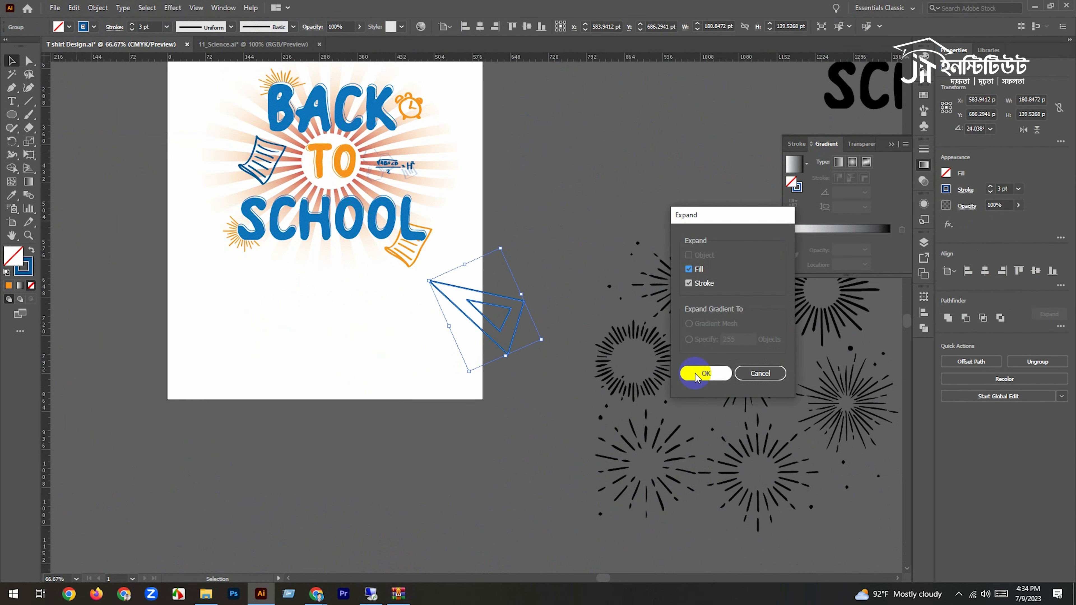
{"action": "left_click", "coordinate": [697, 375]}
{"action": "left_click_drag", "start_coordinate": [523, 356], "coordinate": [348, 272]}
{"action": "left_click", "coordinate": [385, 313]}
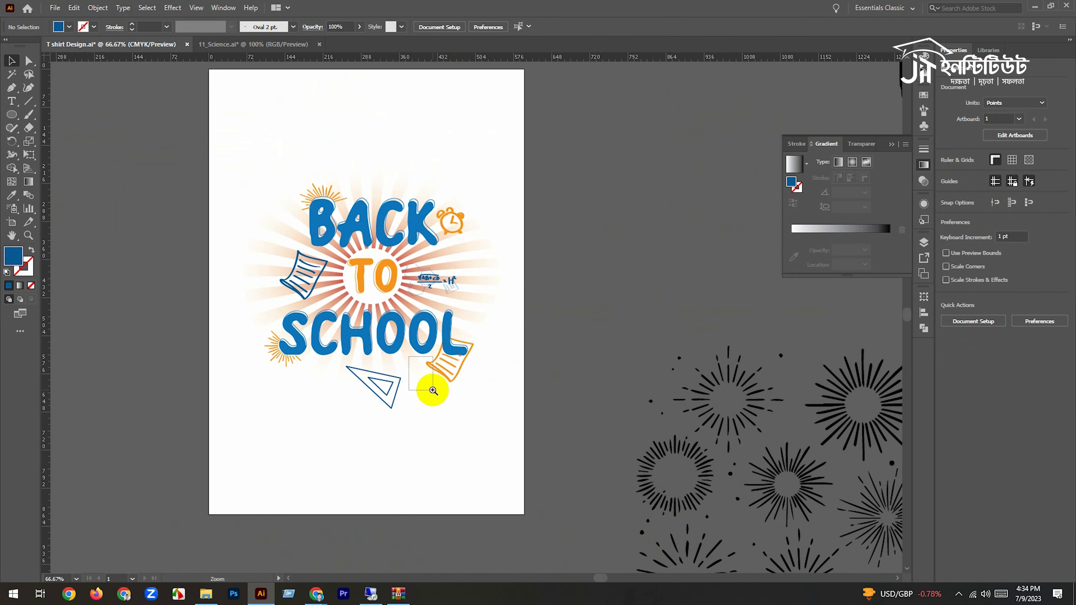
Scale the set square below SCHOOL down to about 73 × 57 pt and rotate it clockwise to a steeper angle
{"action": "left_click_drag", "start_coordinate": [408, 356], "coordinate": [440, 390]}
{"action": "left_click", "coordinate": [459, 392], "text": "ctrl+alt"}
{"action": "left_click", "coordinate": [459, 392], "text": "ctrl+alt"}
{"action": "left_click", "coordinate": [423, 327], "text": "ctrl+alt"}
{"action": "left_click", "coordinate": [423, 327], "text": "ctrl+alt"}
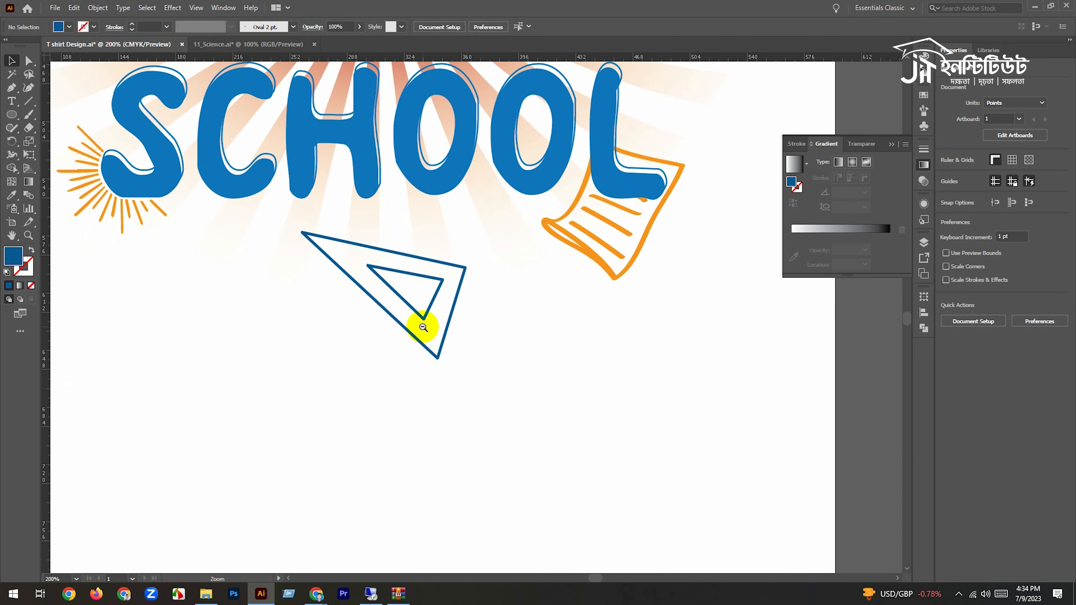
{"action": "left_click", "coordinate": [423, 327], "text": "ctrl+alt"}
{"action": "left_click", "coordinate": [473, 343]}
{"action": "left_click", "coordinate": [473, 388]}
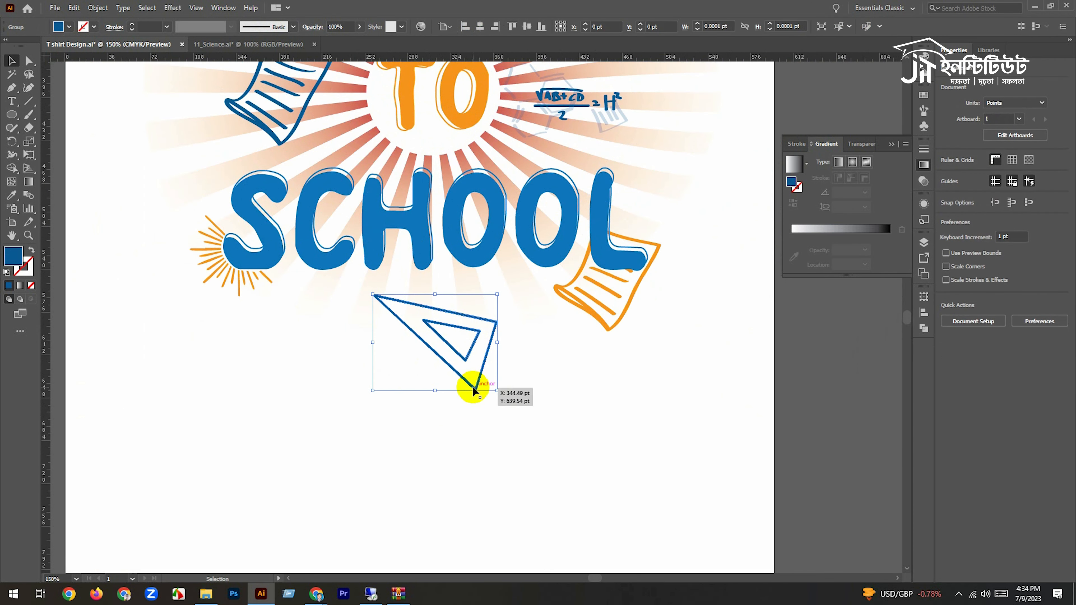
{"action": "left_click_drag", "start_coordinate": [496, 390], "coordinate": [460, 362]}
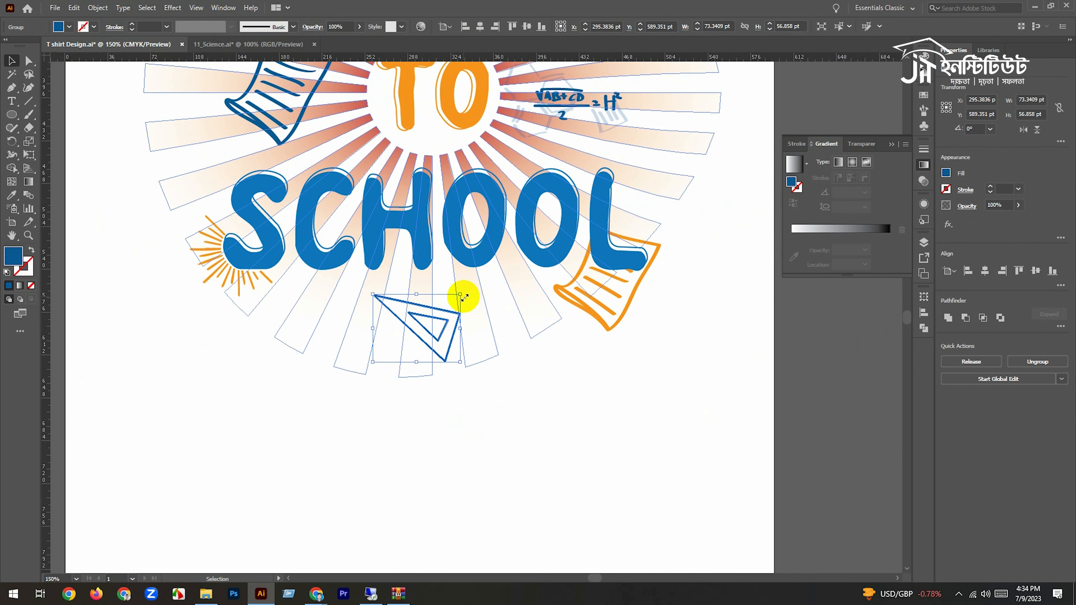
{"action": "left_click_drag", "start_coordinate": [460, 291], "coordinate": [466, 308]}
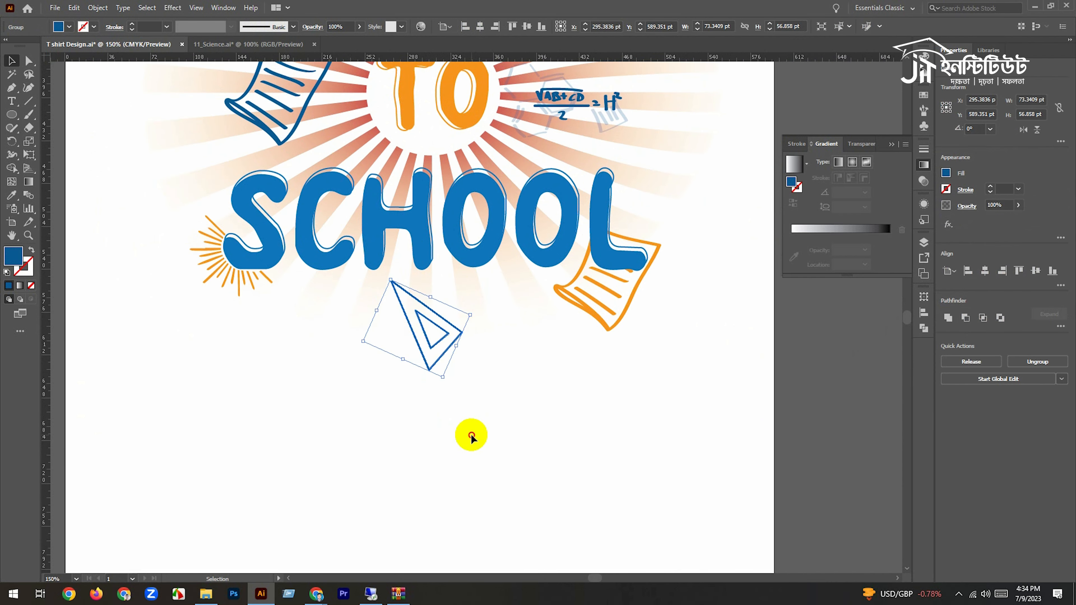
{"action": "left_click", "coordinate": [473, 403]}
{"action": "left_click", "coordinate": [476, 377], "text": "ctrl+alt"}
{"action": "scroll", "coordinate": [484, 353], "scroll_direction": "up", "scroll_amount": 3}
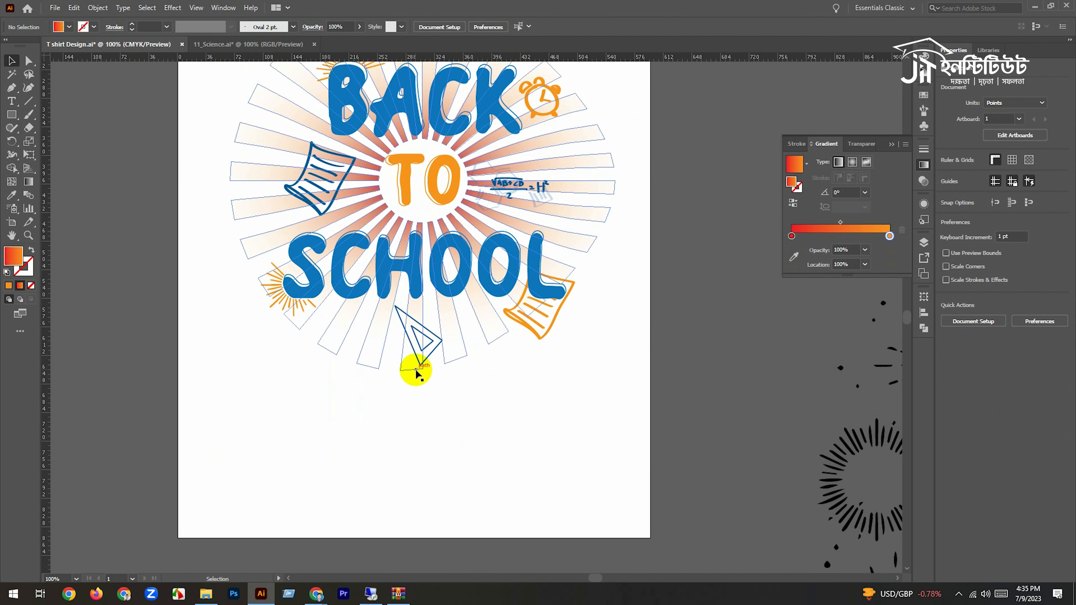
Fine-tune the size and placement of the set square below SCHOOL
{"action": "left_click", "coordinate": [412, 330]}
{"action": "left_click_drag", "start_coordinate": [397, 306], "coordinate": [440, 361]}
{"action": "left_click", "coordinate": [435, 395]}
{"action": "key", "text": "ctrl+minus"}
{"action": "key", "text": "ctrl+minus"}
Group the lettering, sunburst and all doodles of the T-shirt design into one object and deselect it
{"action": "left_click", "coordinate": [446, 388]}
{"action": "left_click_drag", "start_coordinate": [366, 186], "coordinate": [550, 406]}
{"action": "key", "text": "ctrl+g"}
{"action": "left_click", "coordinate": [526, 405]}
{"action": "left_click_drag", "start_coordinate": [525, 405], "coordinate": [380, 349]}
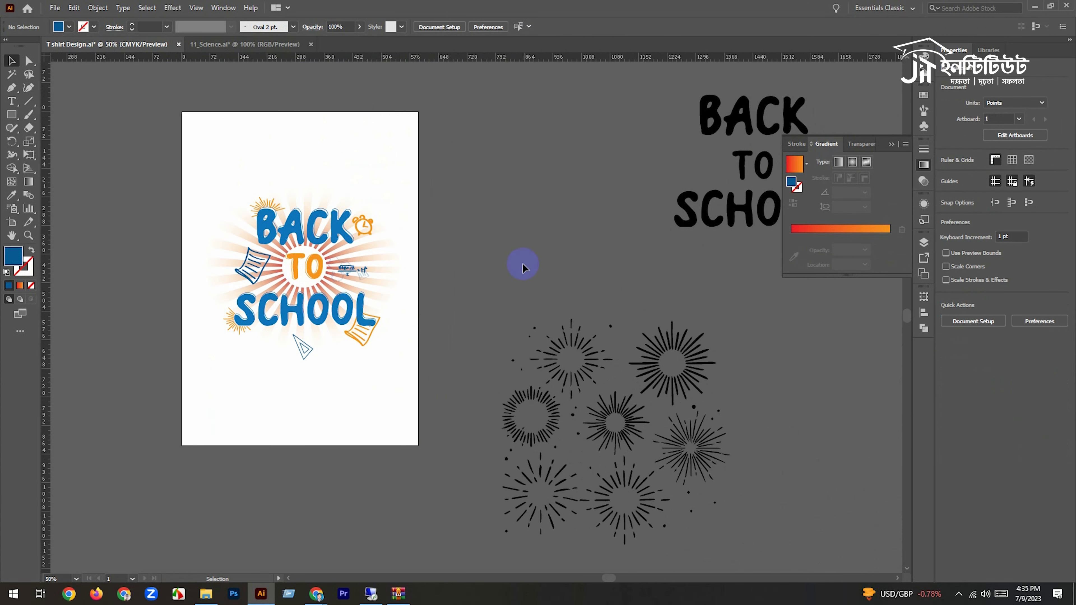
{"action": "key", "text": "space"}
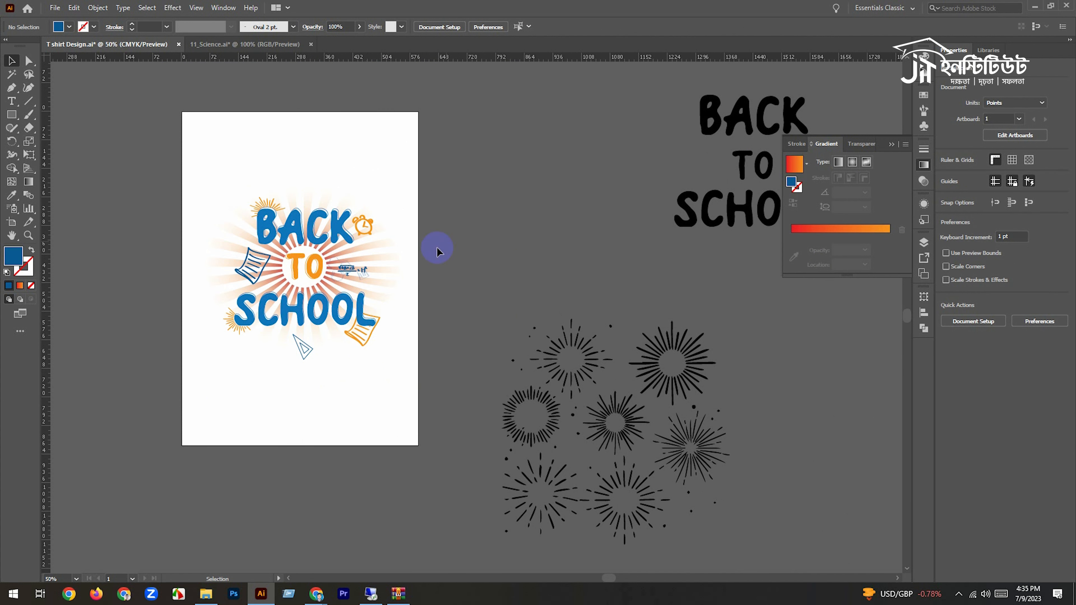
Switch to the Chrome window with the Freepik sunburst page and open a new browser tab
{"action": "left_click", "coordinate": [318, 594]}
{"action": "left_click", "coordinate": [288, 547]}
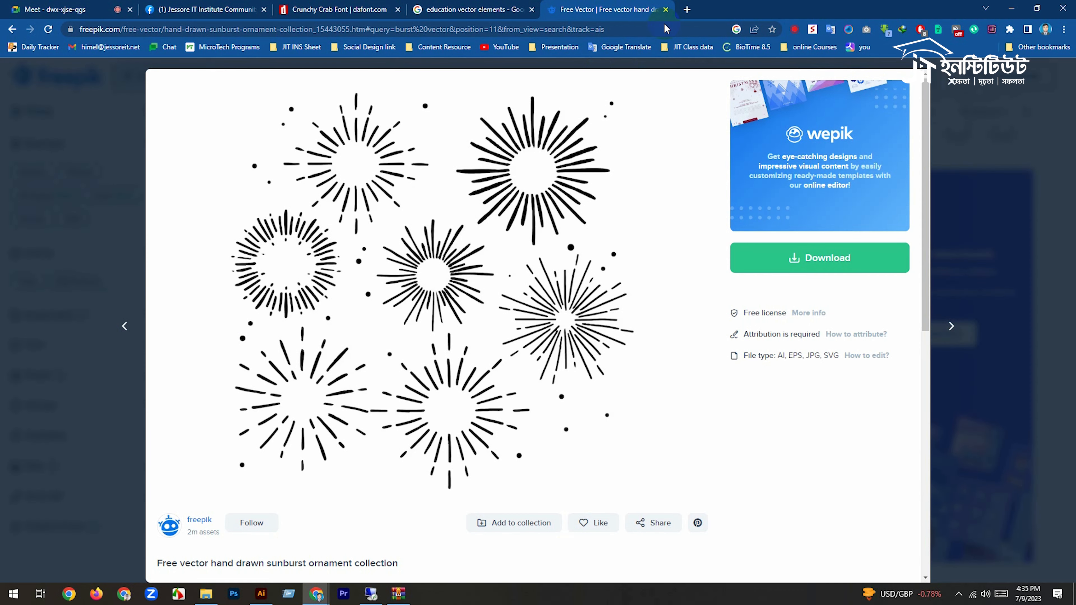
{"action": "left_click", "coordinate": [687, 16]}
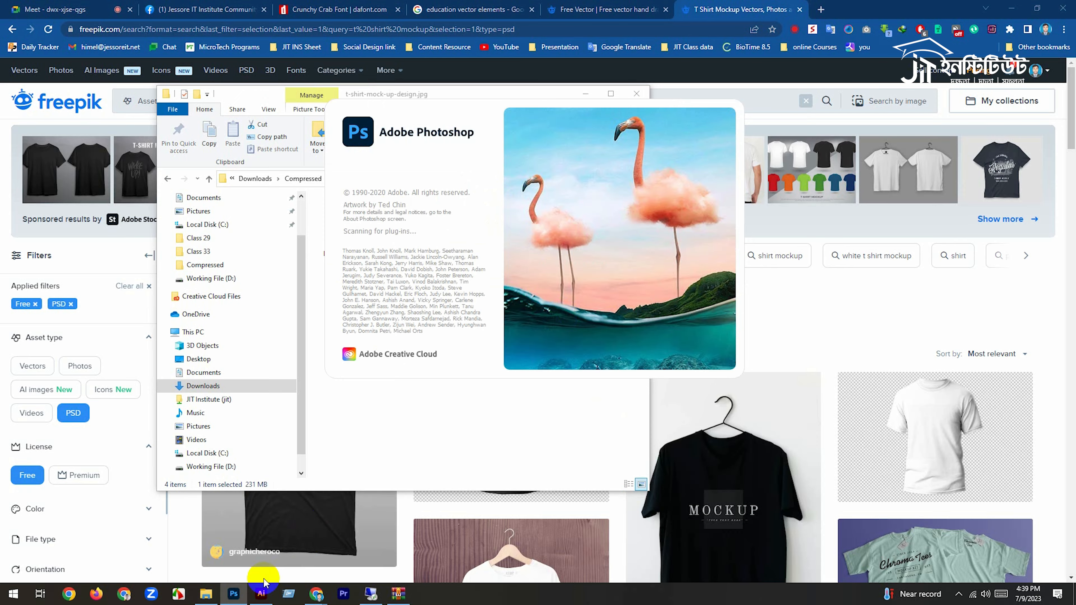
Switch to the T shirt Design document in Illustrator, copy the grouped BACK TO SCHOOL artwork, and collapse the Gradient panel
{"action": "left_click", "coordinate": [261, 594]}
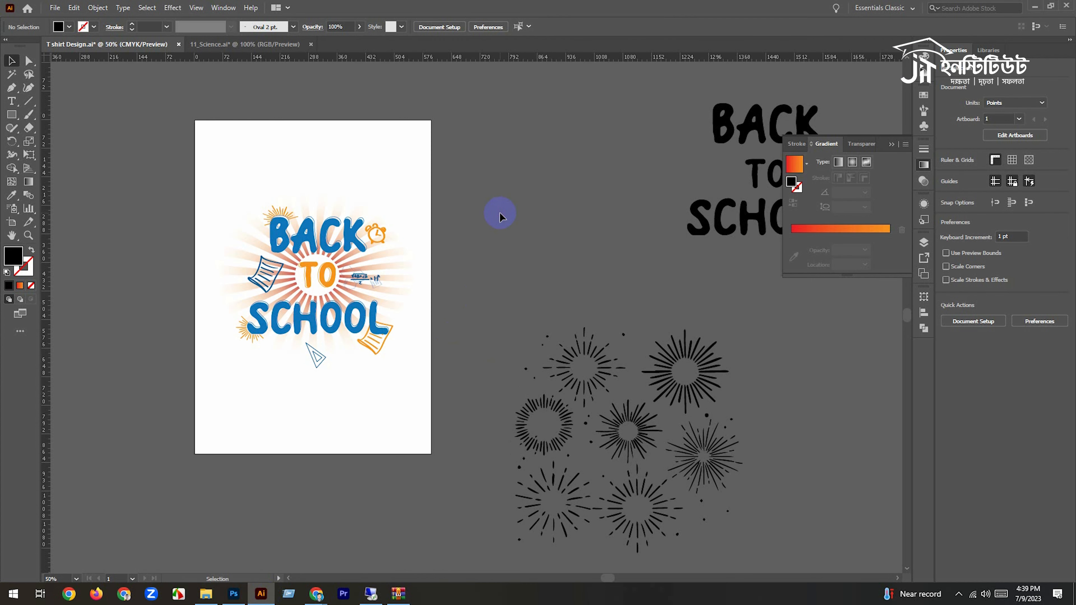
{"action": "left_click_drag", "start_coordinate": [262, 196], "coordinate": [421, 421]}
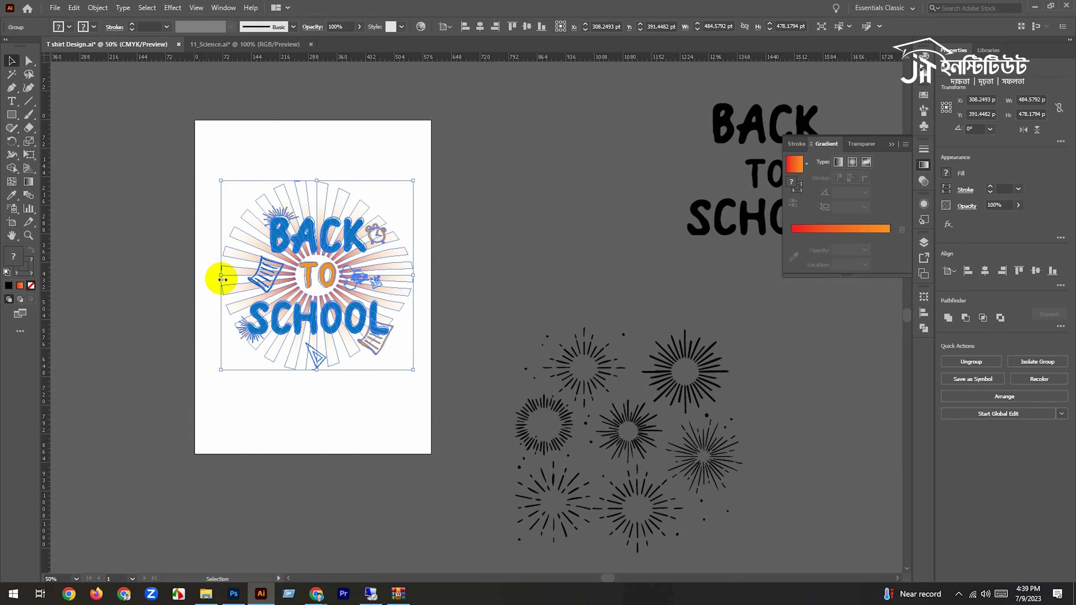
{"action": "key", "text": "a"}
{"action": "key", "text": "v"}
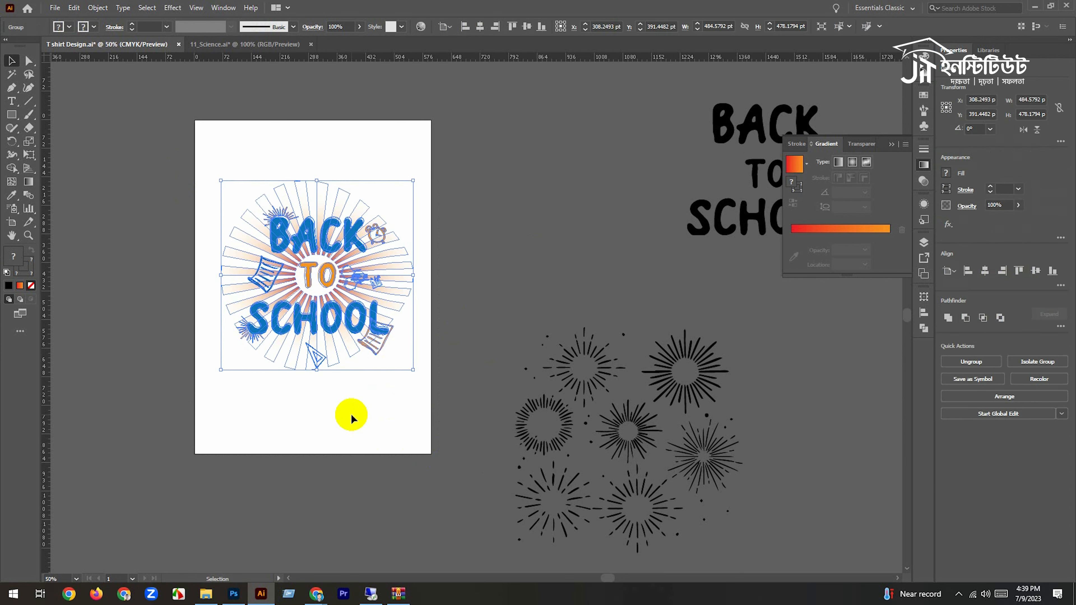
{"action": "left_click", "coordinate": [351, 417]}
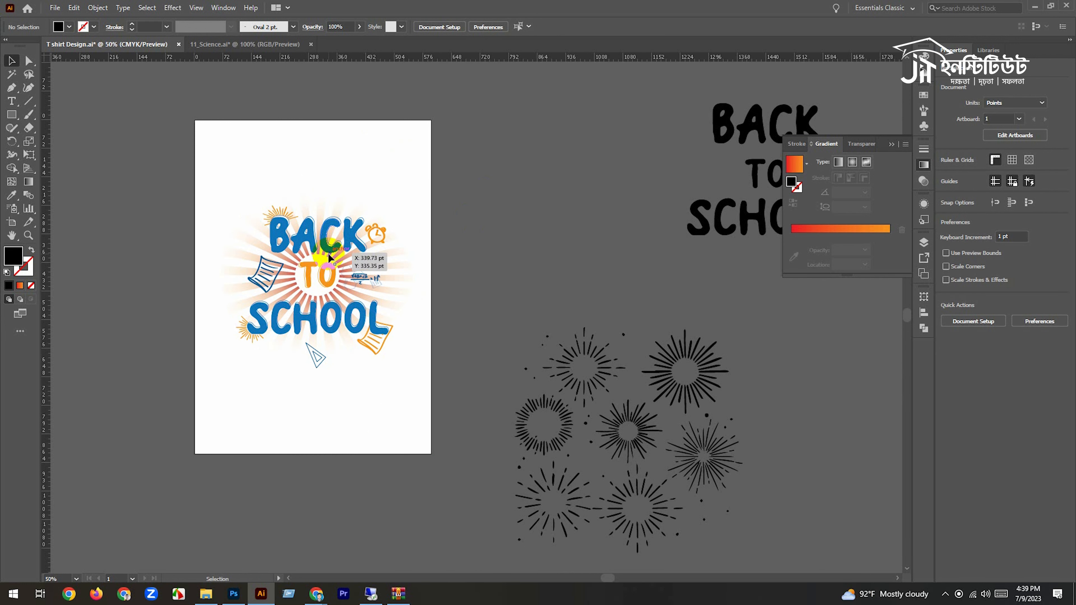
{"action": "left_click", "coordinate": [342, 244]}
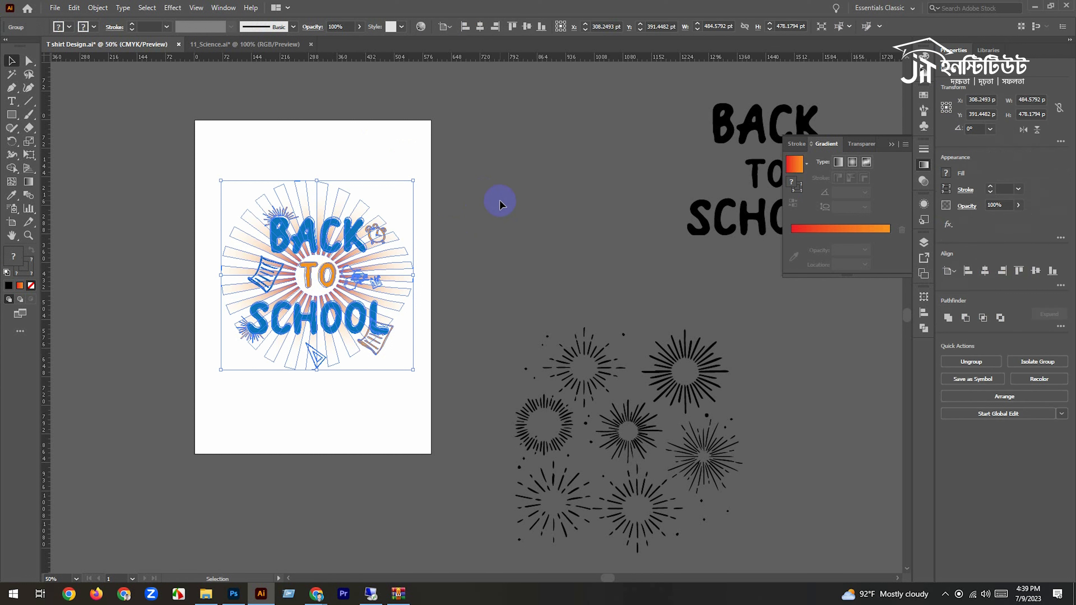
{"action": "left_click", "coordinate": [505, 223]}
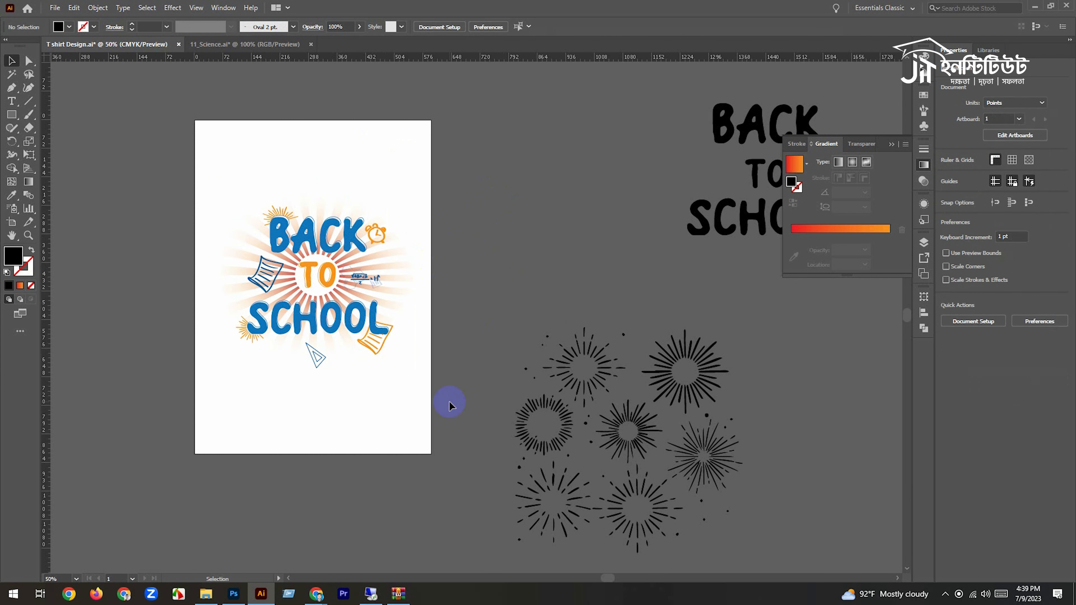
{"action": "left_click", "coordinate": [891, 146]}
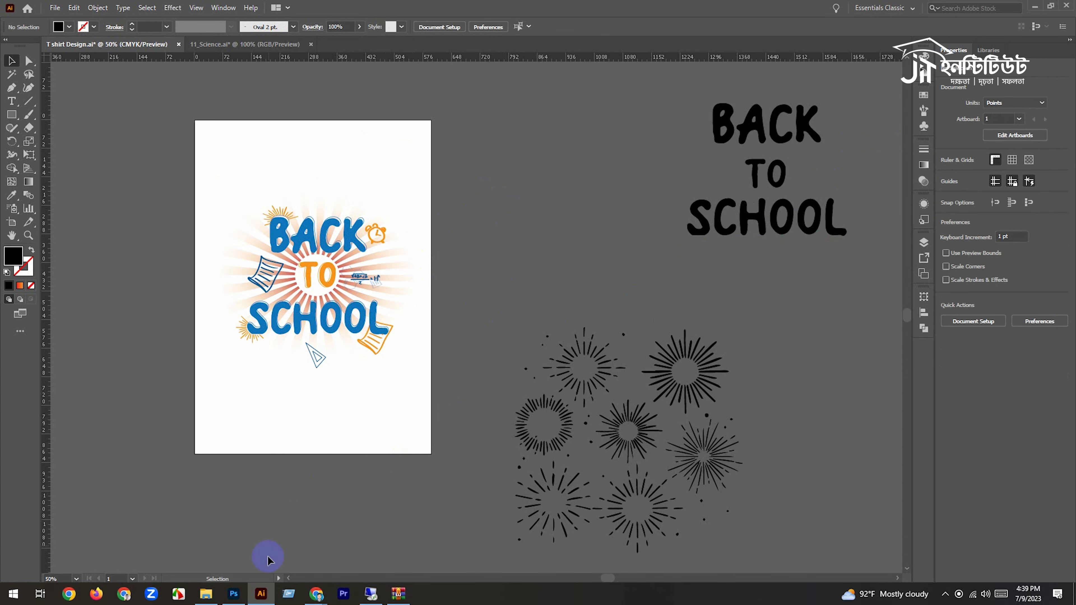
Switch to Photoshop, open the mockup's Your work smart object, and paste the copied artwork into it as a smart object
{"action": "left_click", "coordinate": [234, 593]}
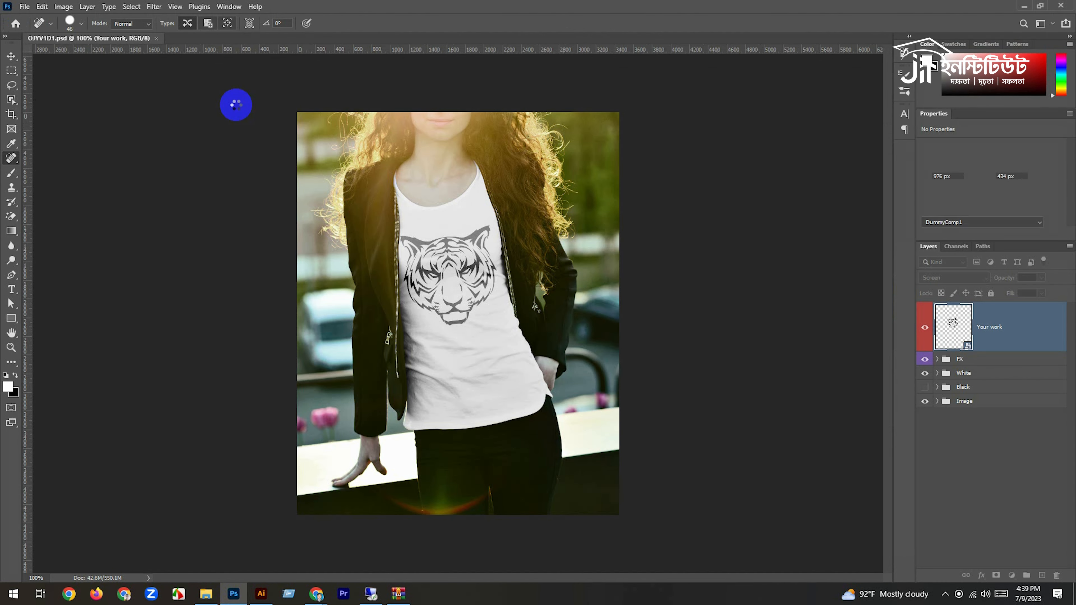
{"action": "double_click", "coordinate": [966, 345]}
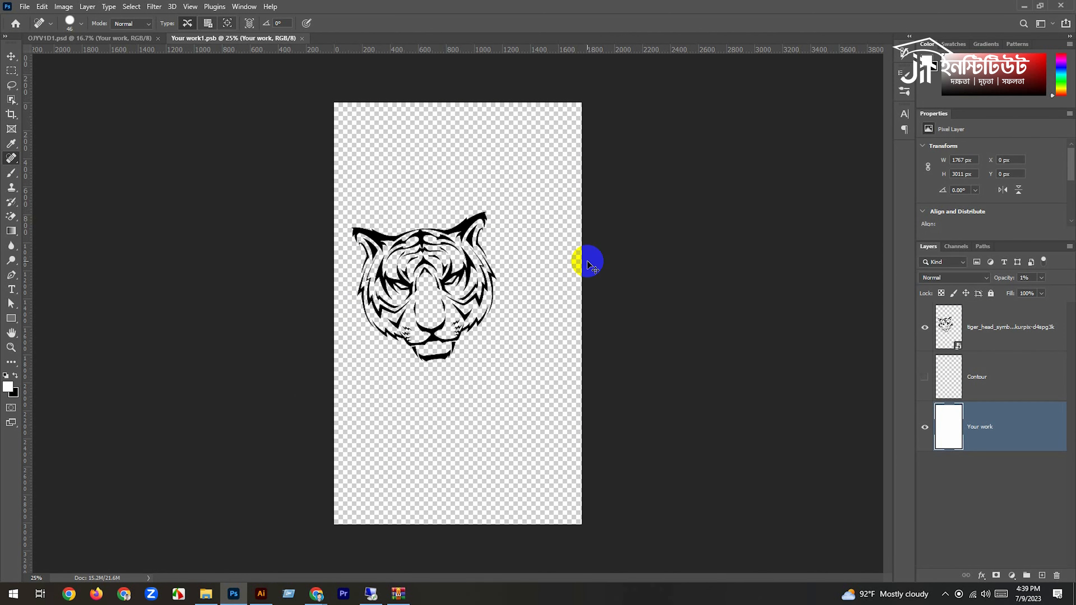
{"action": "key", "text": "ctrl+v"}
{"action": "left_click", "coordinate": [669, 207]}
{"action": "left_click", "coordinate": [753, 203]}
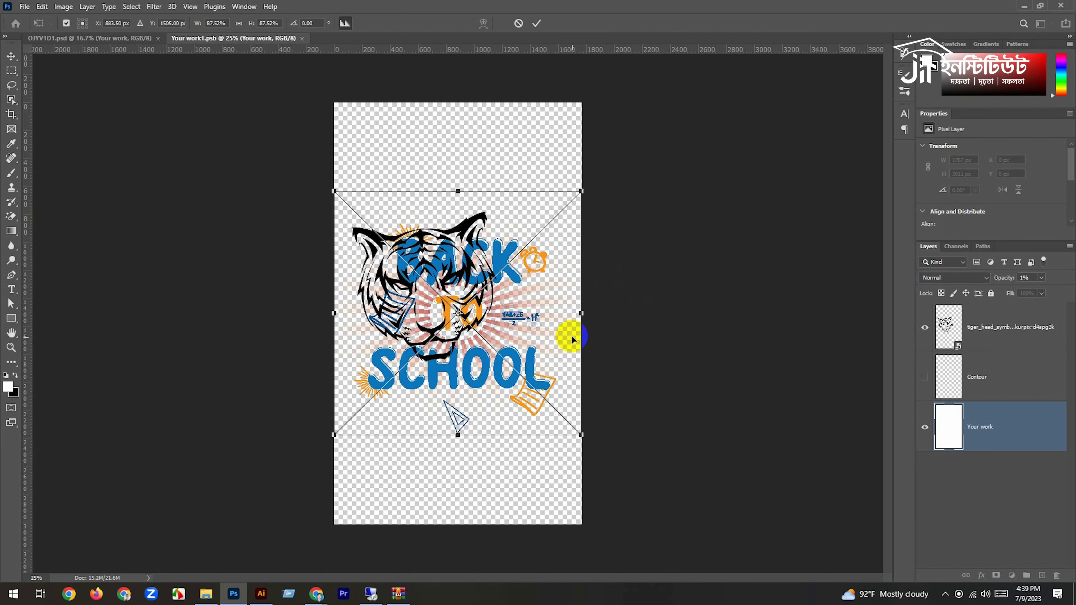
Scale the pasted artwork to about 79%, place it over the tiger head, and commit the transformation
{"action": "left_click_drag", "start_coordinate": [533, 369], "coordinate": [520, 348]}
{"action": "left_click_drag", "start_coordinate": [562, 415], "coordinate": [538, 394]}
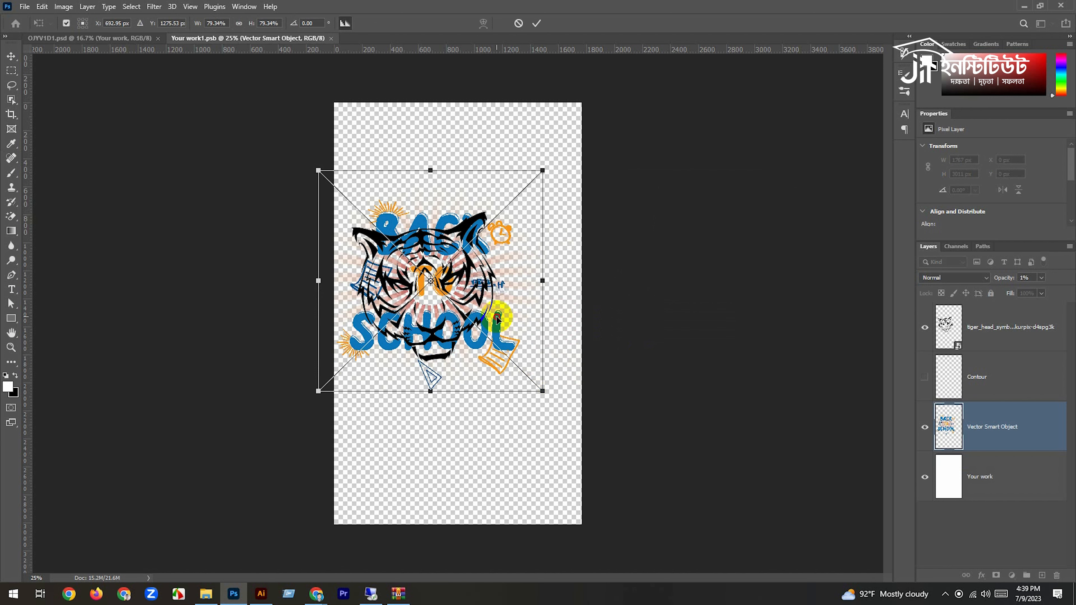
{"action": "left_click_drag", "start_coordinate": [506, 296], "coordinate": [509, 301]}
{"action": "left_click", "coordinate": [536, 23]}
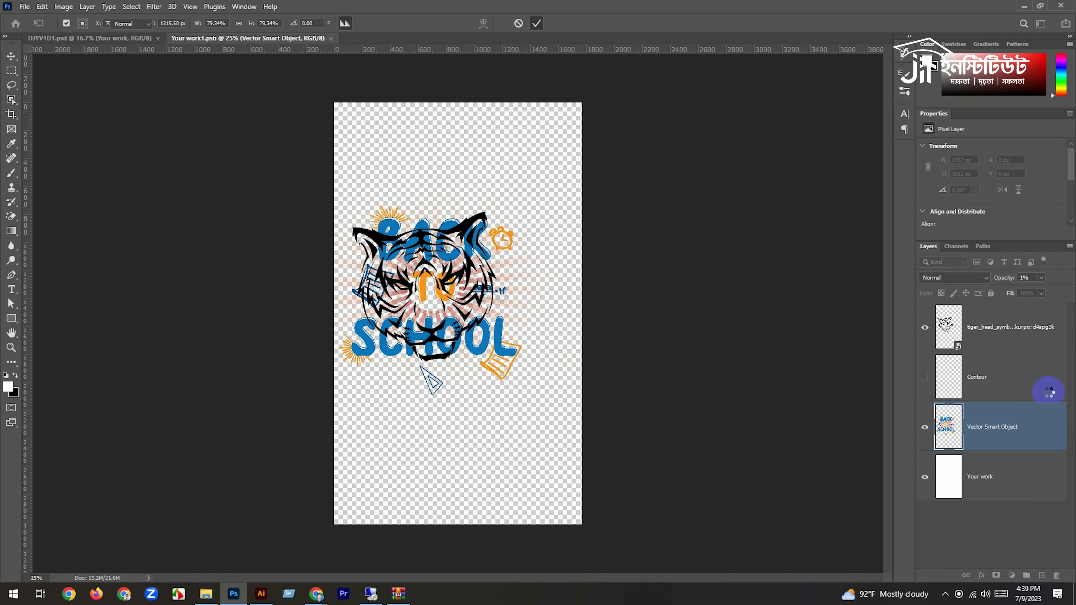
Hide the tiger head layer, save the smart object, and return to the OJYV1D1.psd mockup
{"action": "left_click", "coordinate": [925, 326]}
{"action": "left_click", "coordinate": [943, 439]}
{"action": "key", "text": "ctrl+s"}
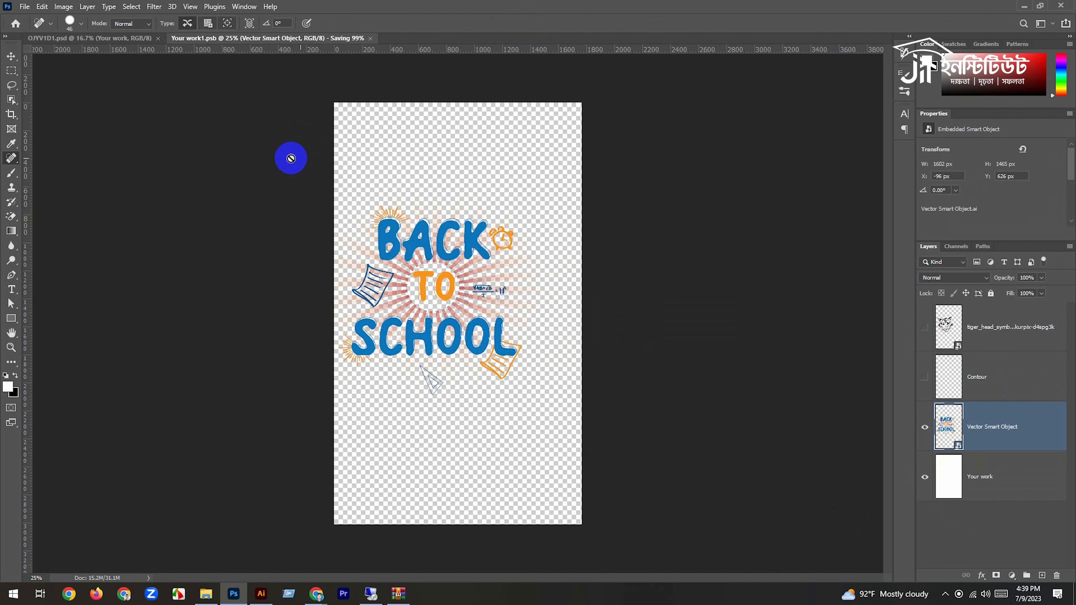
{"action": "left_click", "coordinate": [125, 38]}
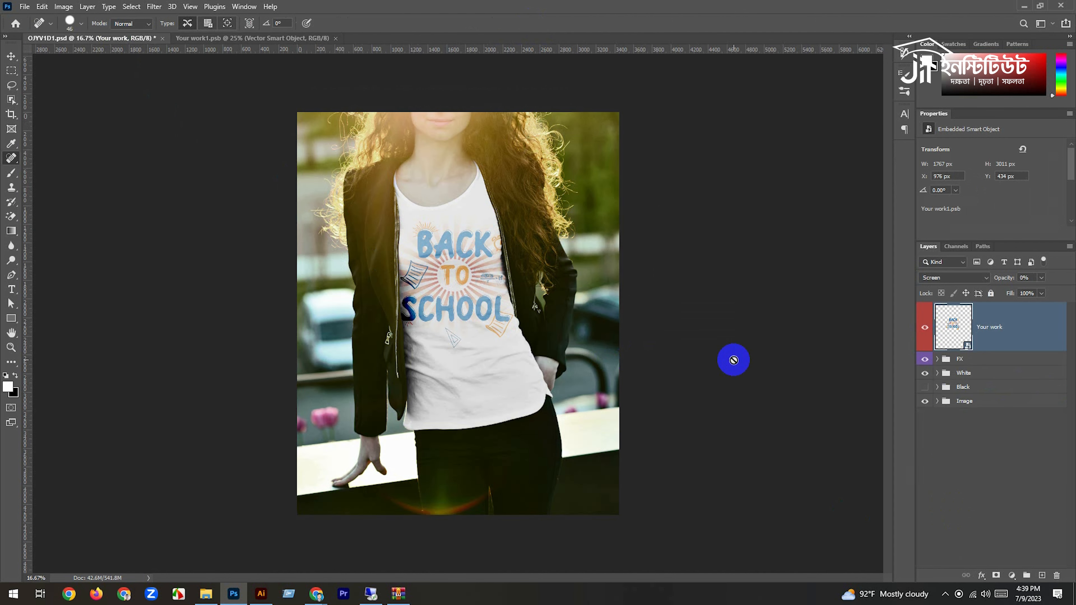
Scale the artwork inside the smart object down to about 1312 × 1199 px, save it, and inspect it on the shirt
{"action": "left_click", "coordinate": [235, 38]}
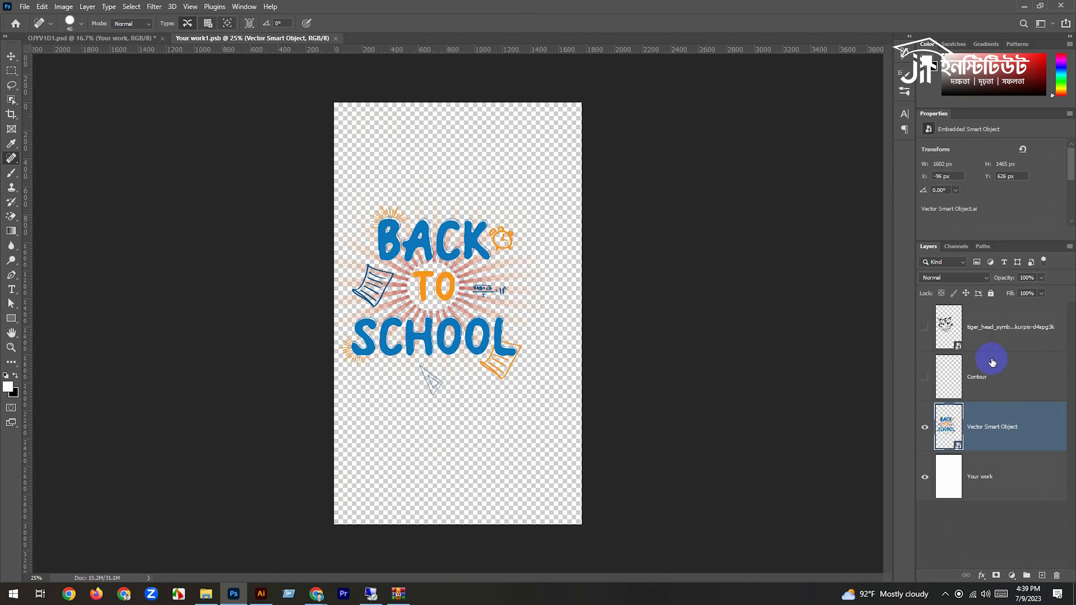
{"action": "key", "text": "ctrl+t"}
{"action": "left_click_drag", "start_coordinate": [544, 397], "coordinate": [524, 377]}
{"action": "left_click", "coordinate": [537, 23]}
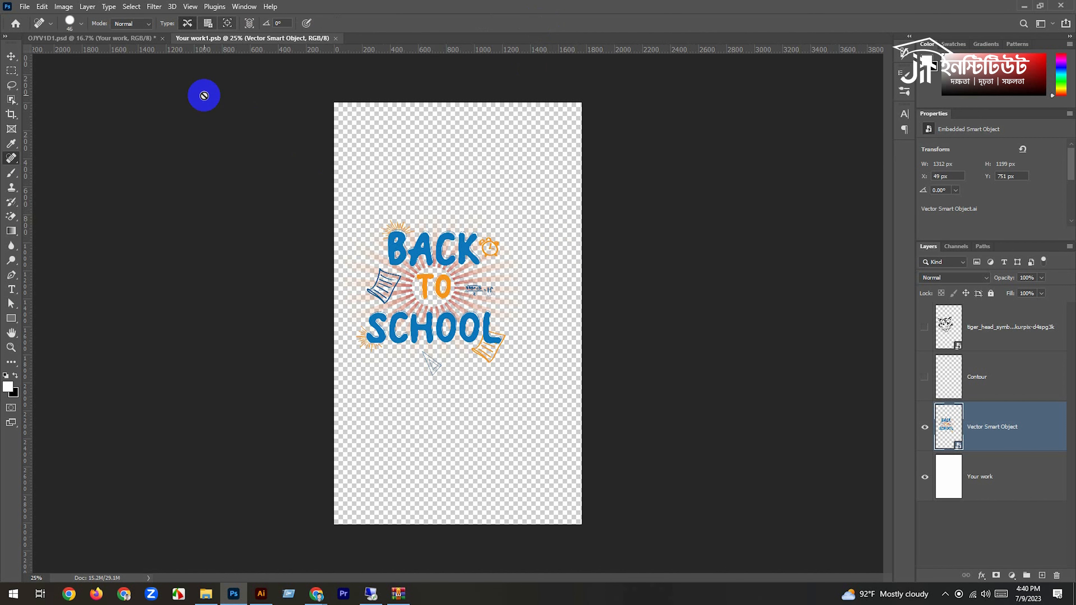
{"action": "left_click", "coordinate": [127, 38]}
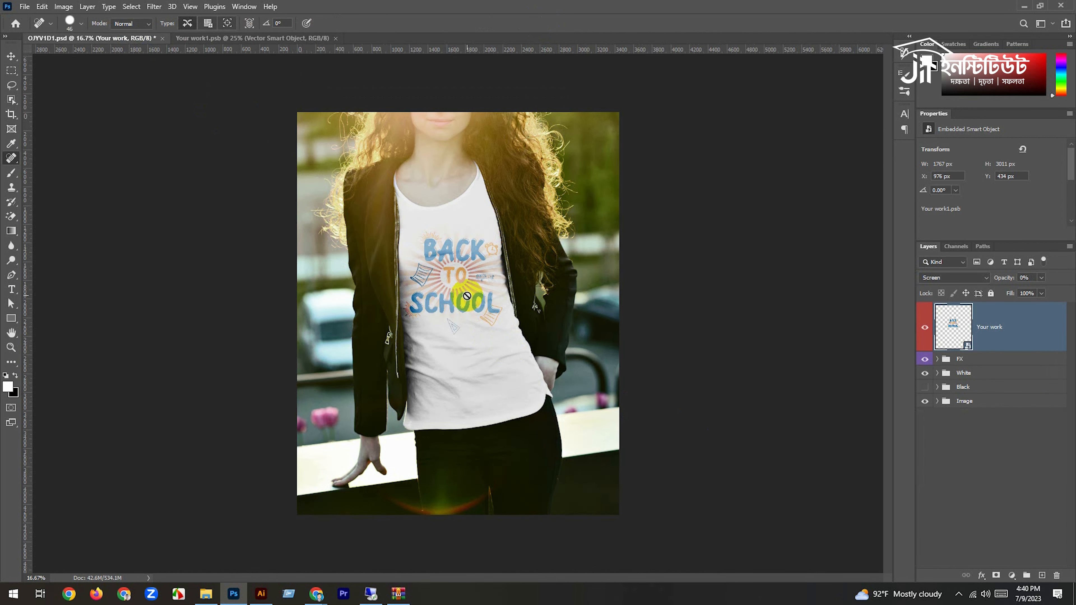
{"action": "scroll", "coordinate": [467, 296], "scroll_direction": "up", "scroll_amount": 1}
{"action": "scroll", "coordinate": [467, 288], "scroll_direction": "up", "scroll_amount": 1}
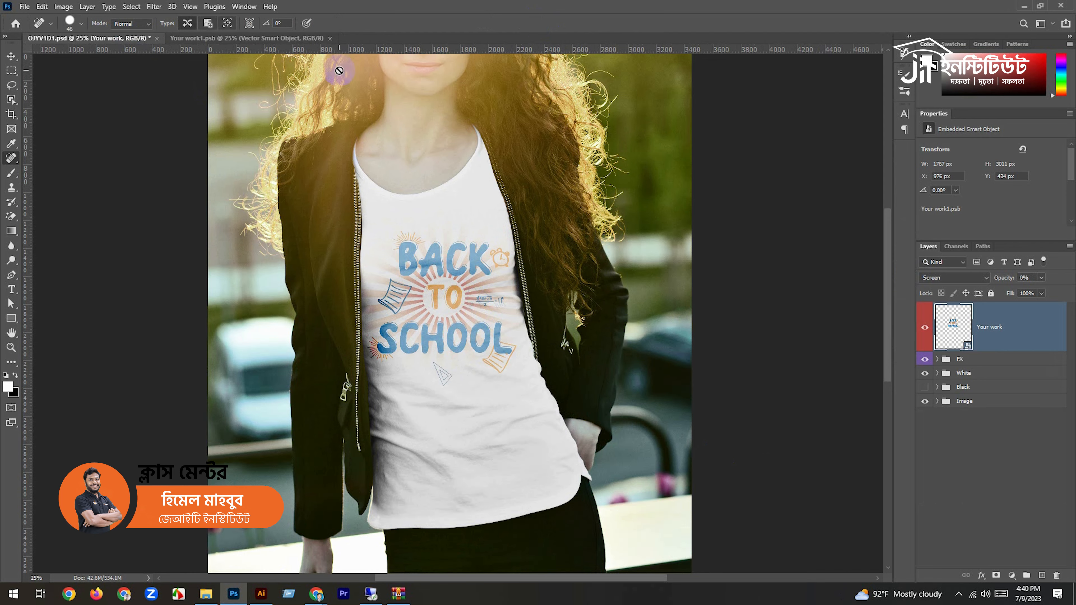
Reduce the artwork further to about 1142 × 1044 px, save the smart object, and view the whole updated mockup
{"action": "left_click", "coordinate": [271, 38]}
{"action": "key", "text": "v"}
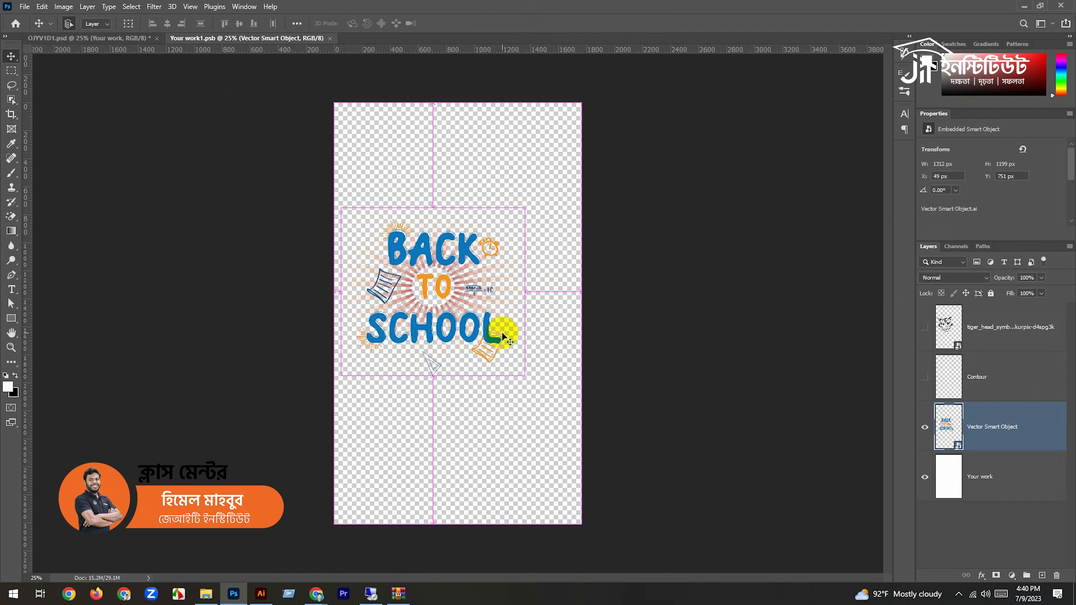
{"action": "key", "text": "ctrl+t"}
{"action": "left_click_drag", "start_coordinate": [526, 374], "coordinate": [509, 368]}
{"action": "left_click", "coordinate": [536, 23]}
{"action": "key", "text": "ctrl+s"}
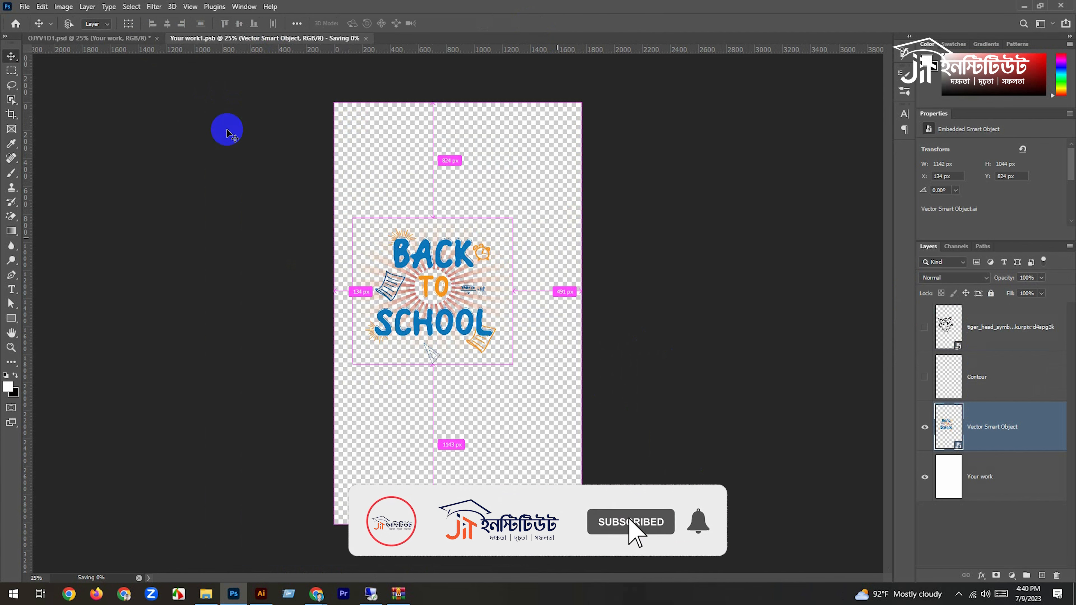
{"action": "left_click", "coordinate": [115, 38]}
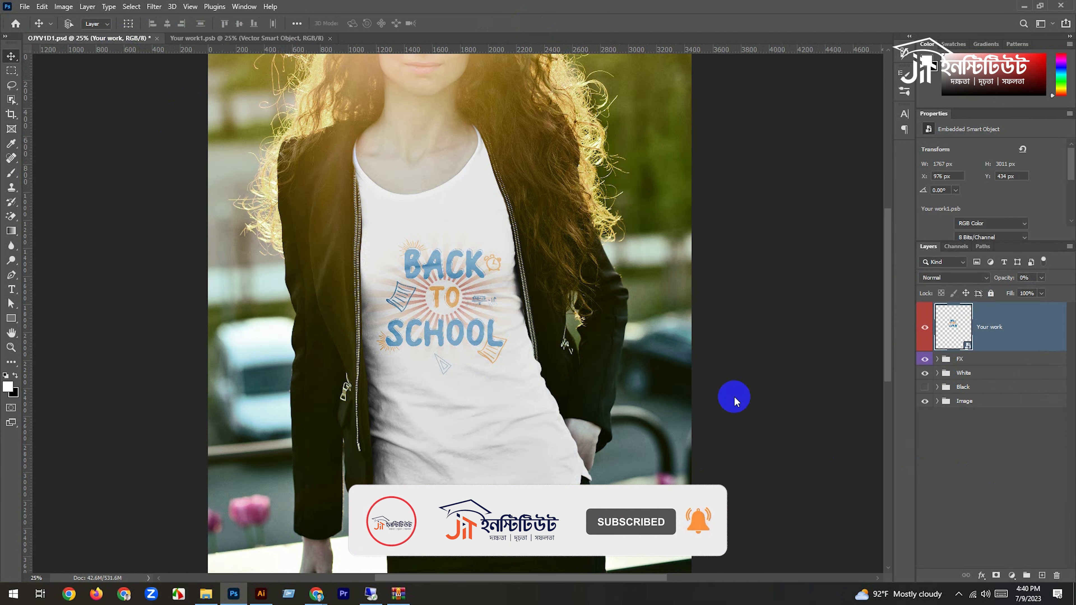
{"action": "left_click", "coordinate": [735, 399]}
{"action": "key", "text": "ctrl+minus"}
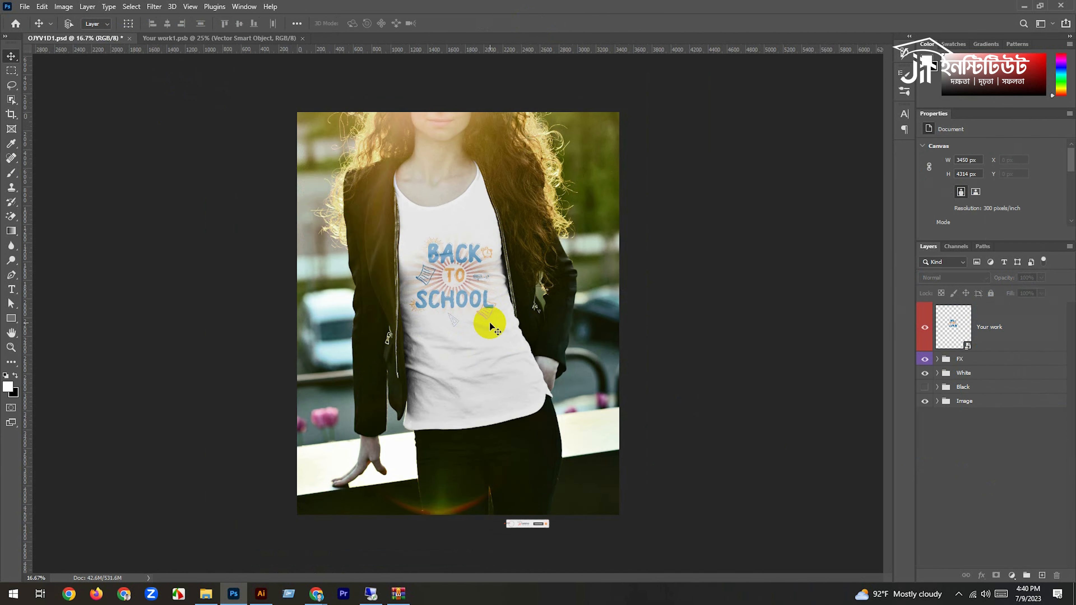